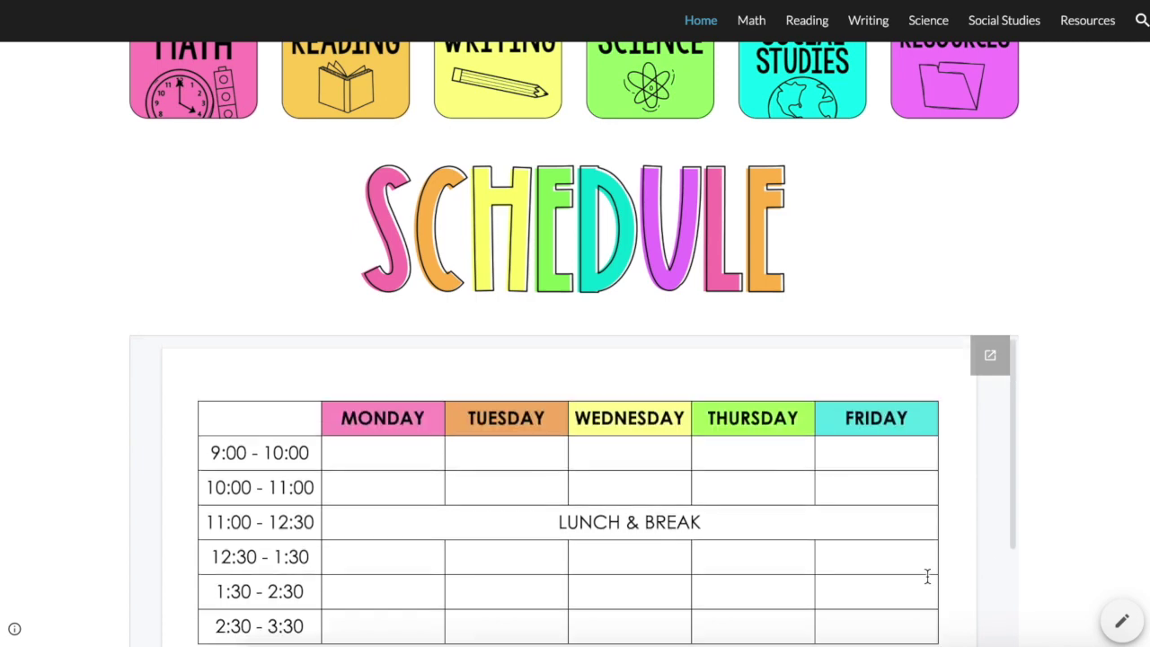
scroll(1091, 366, up, 5)
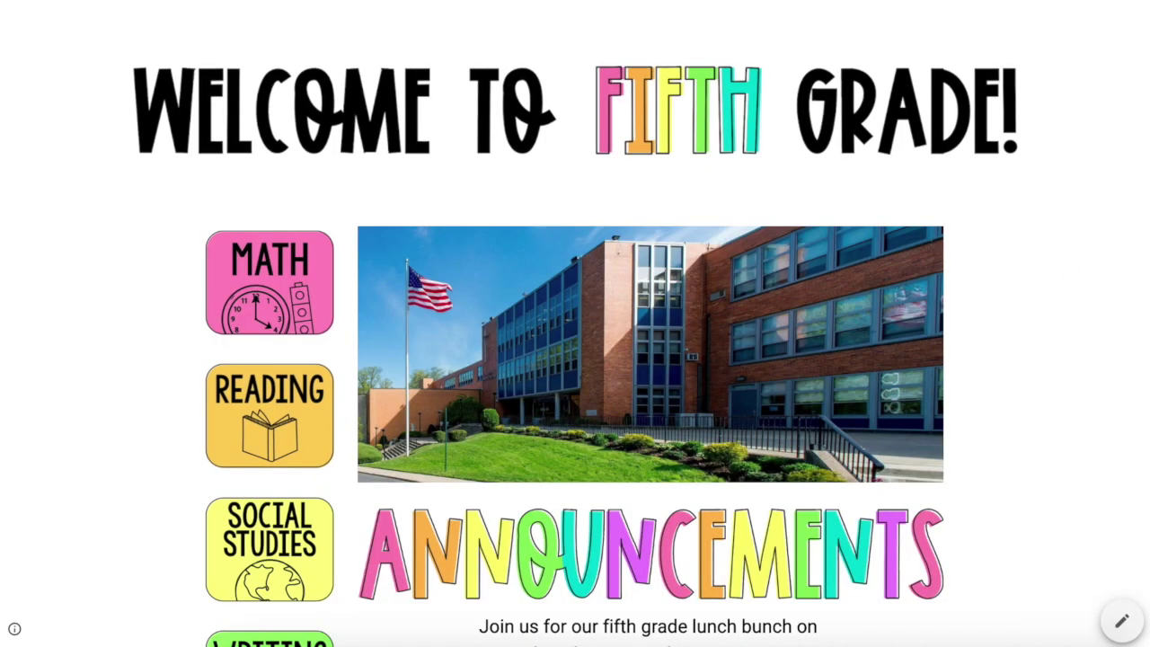
scroll(1119, 275, down, 3)
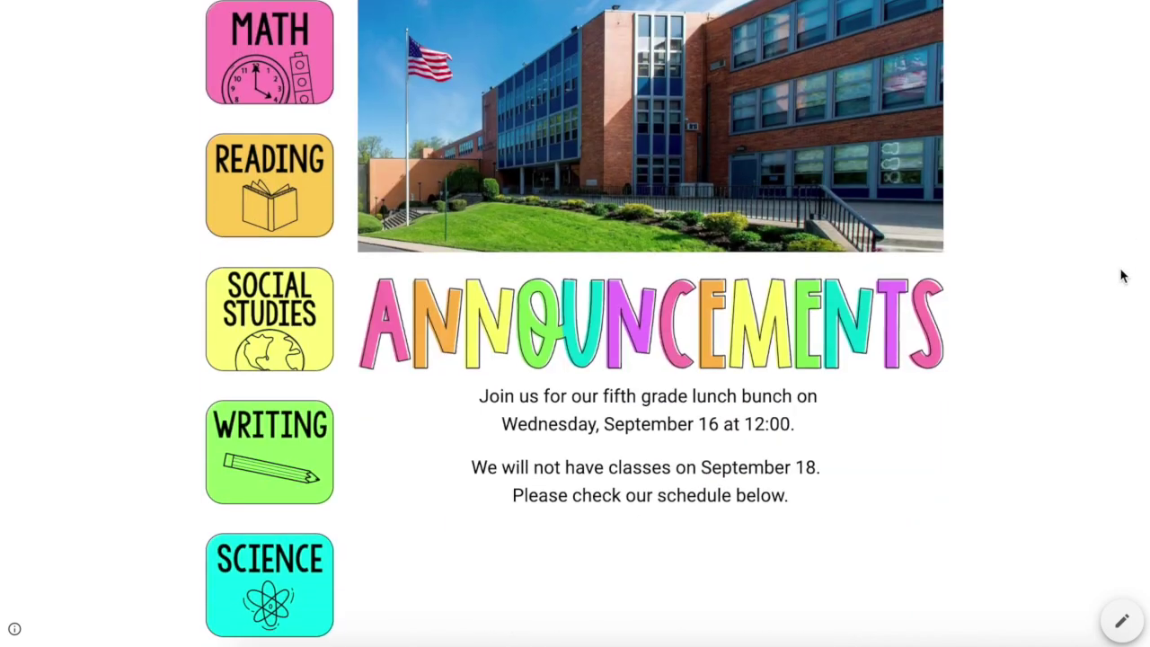
scroll(1121, 276, up, 3)
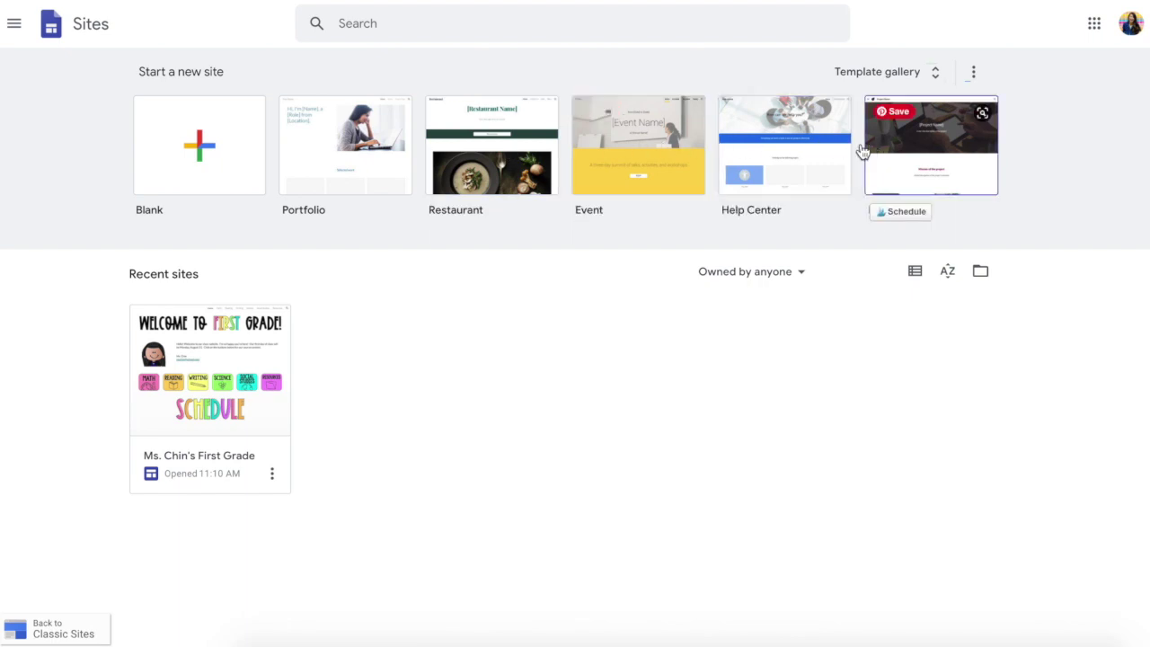
Create a blank site with a Title only header and remove its page title text box.
click(206, 152)
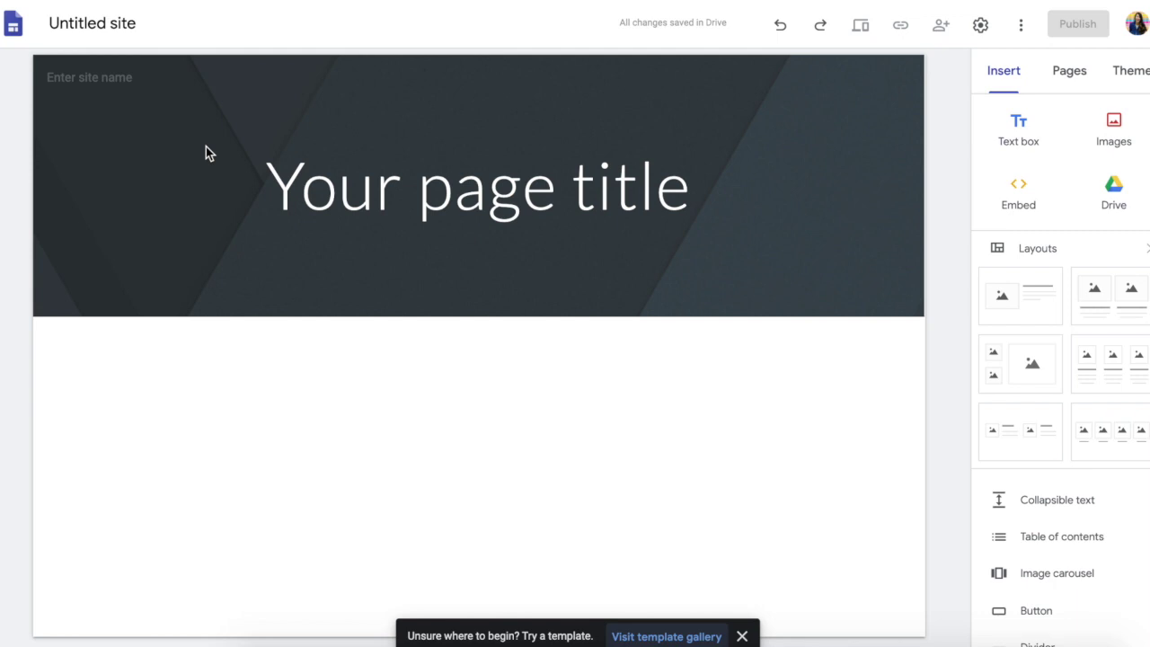
mouse_move(98, 297)
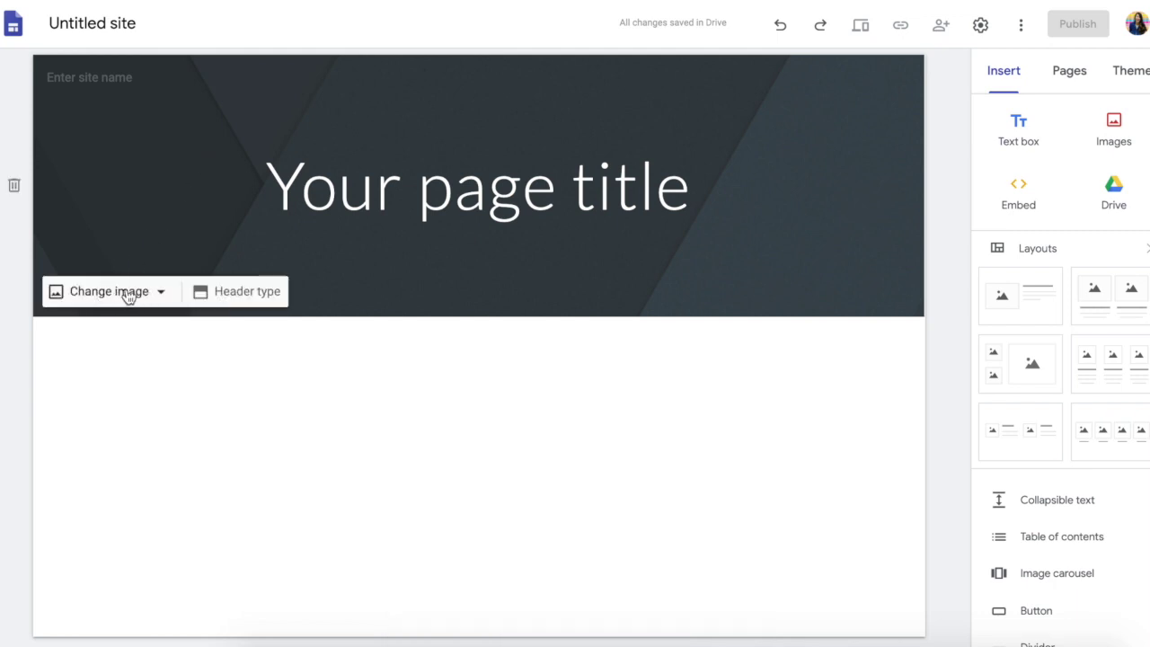
click(234, 295)
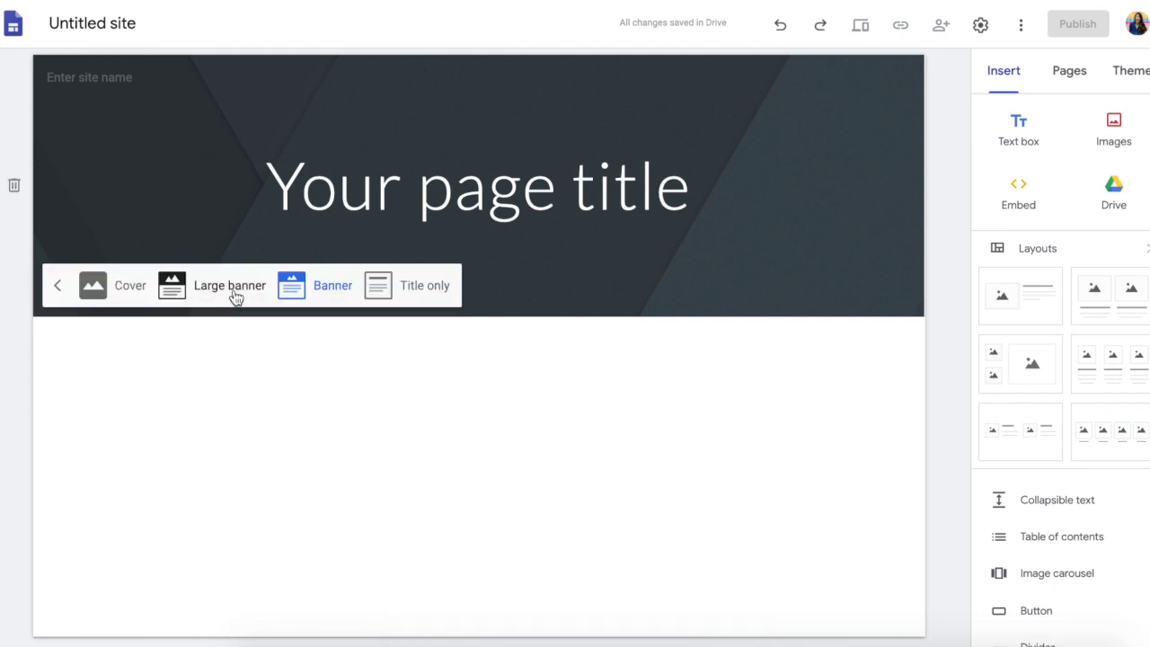
click(422, 298)
click(578, 135)
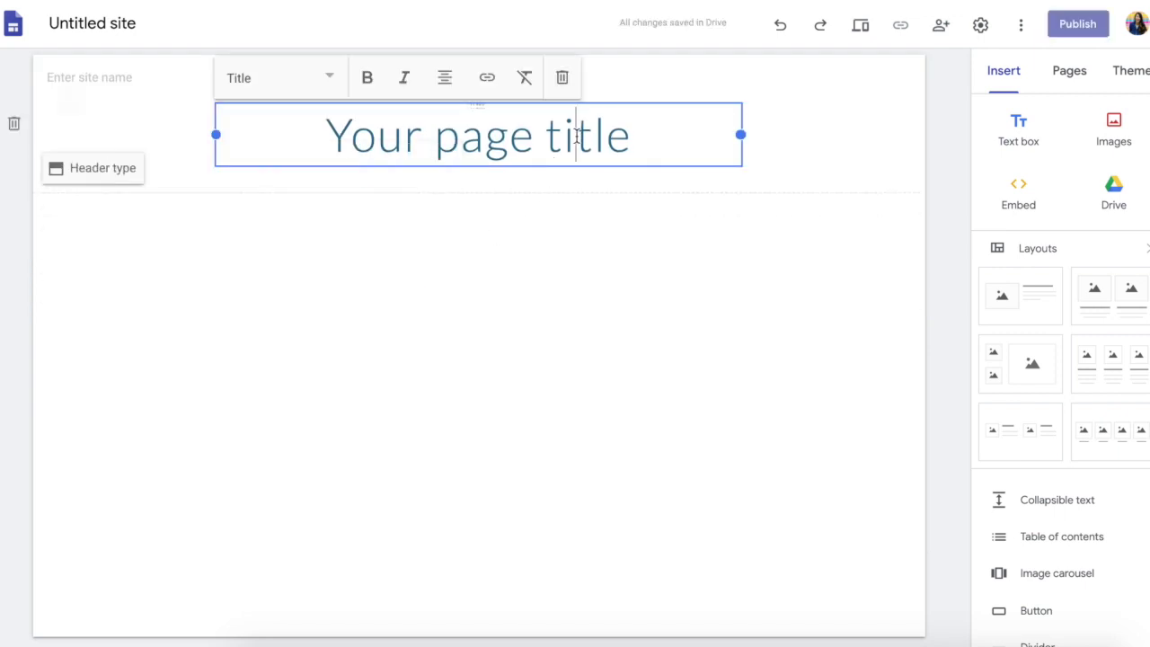
click(564, 80)
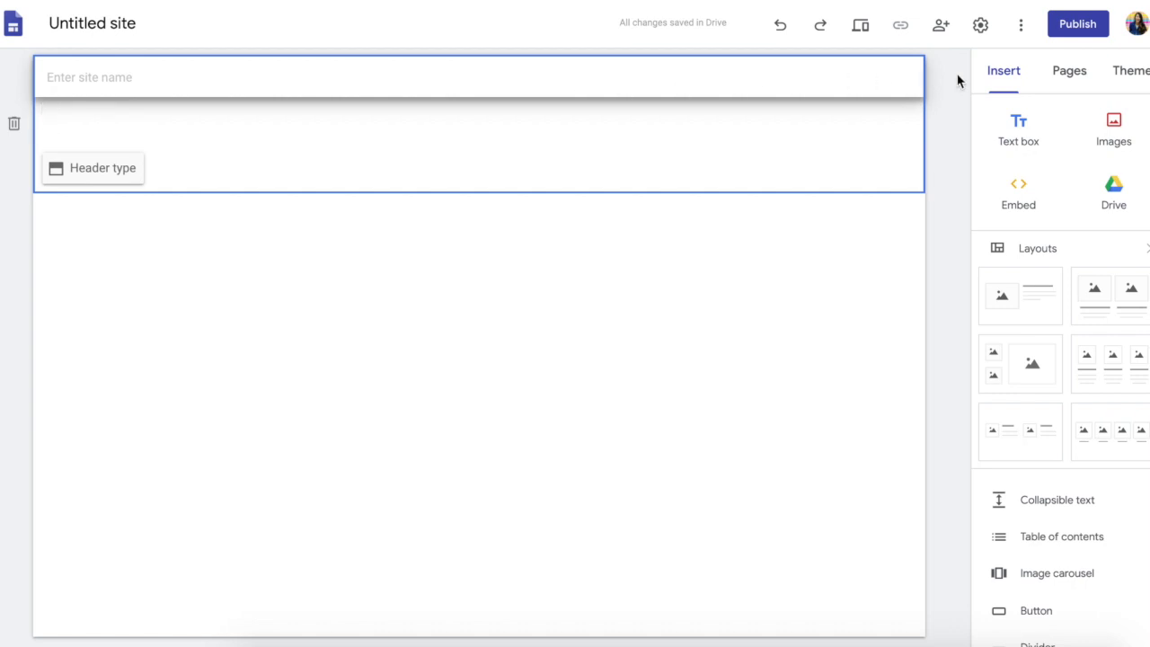
Upload the ninth-grade welcome banner image and enlarge it to span the page's full content width.
click(1121, 130)
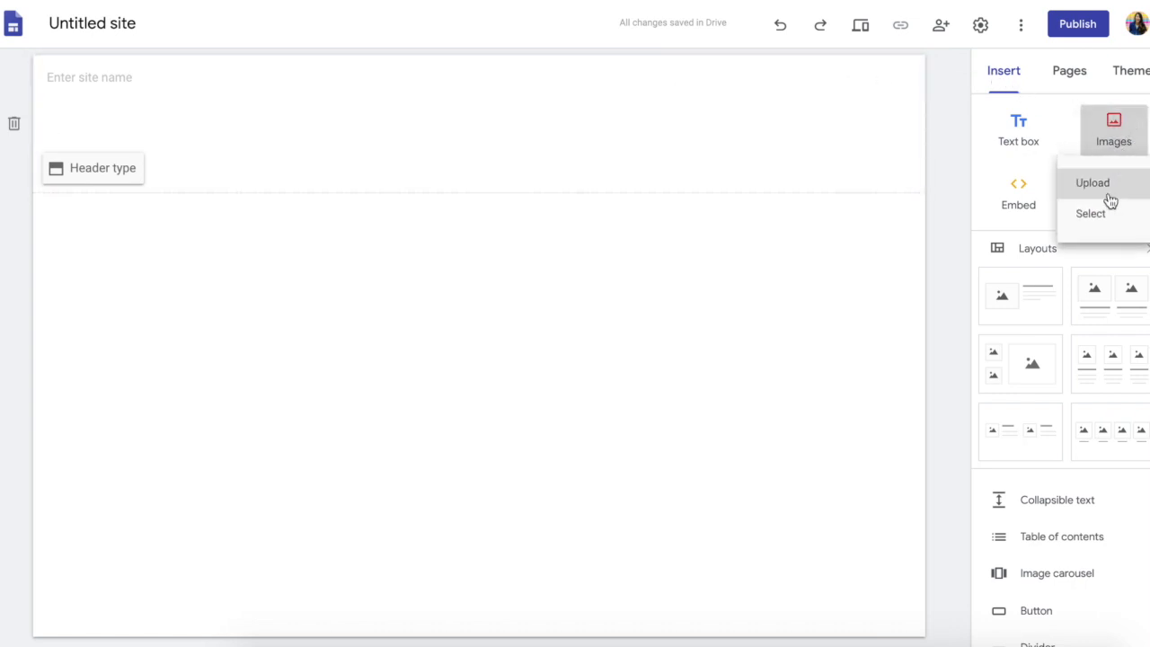
click(1110, 189)
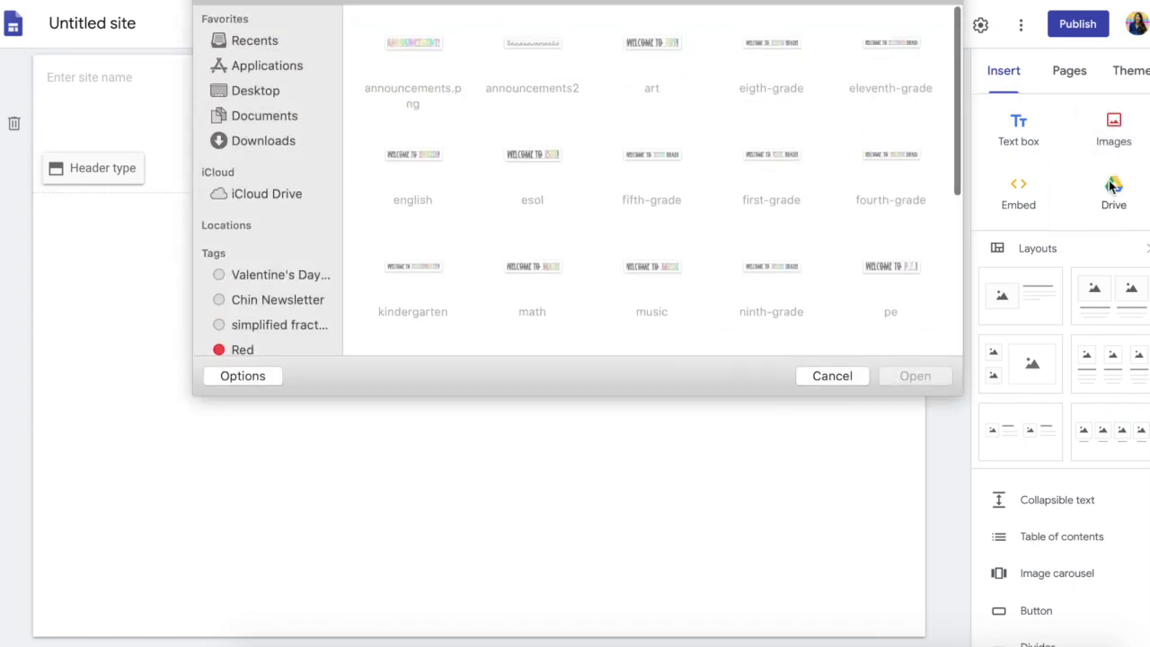
scroll(629, 115, down, 3)
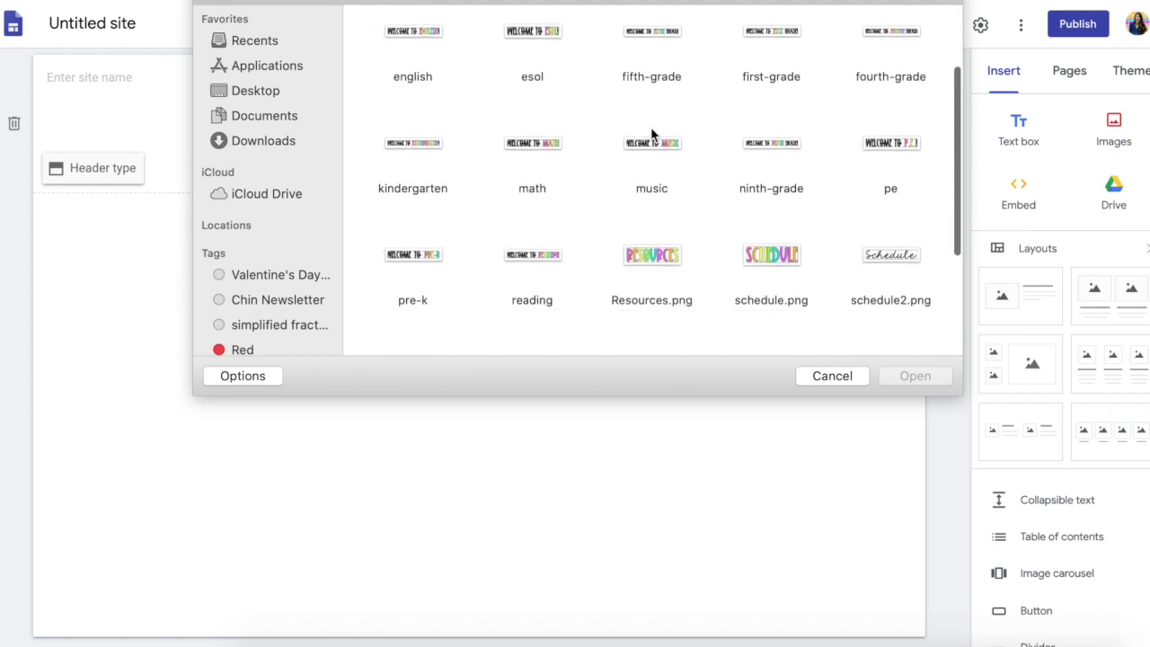
double_click(788, 148)
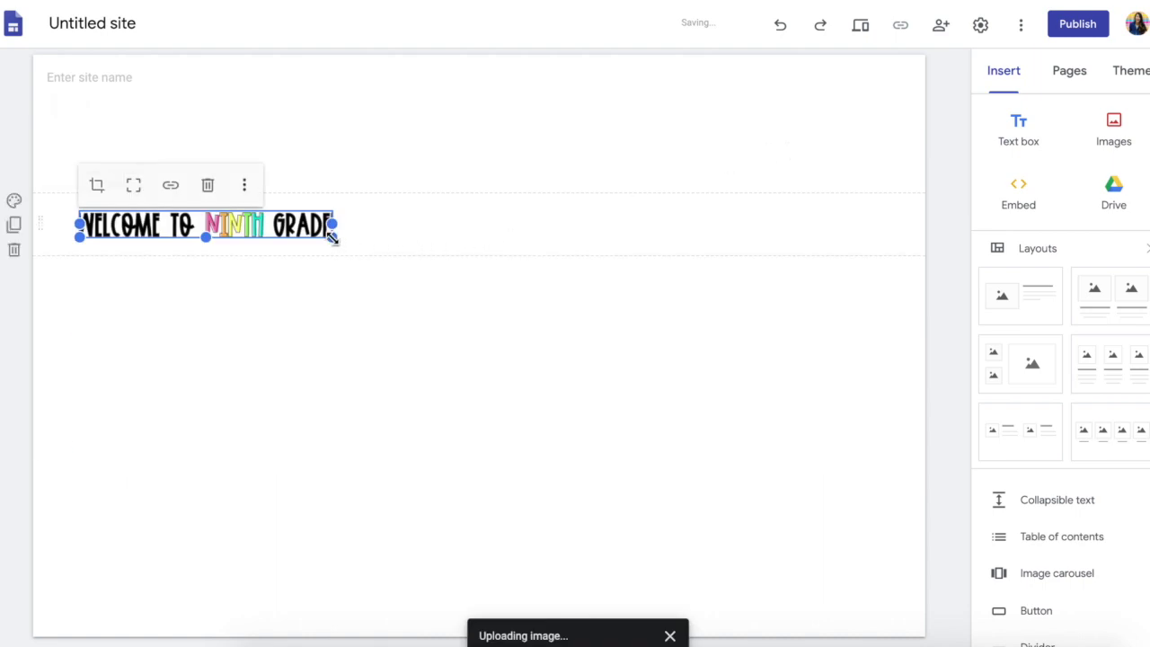
drag(332, 236, 887, 302)
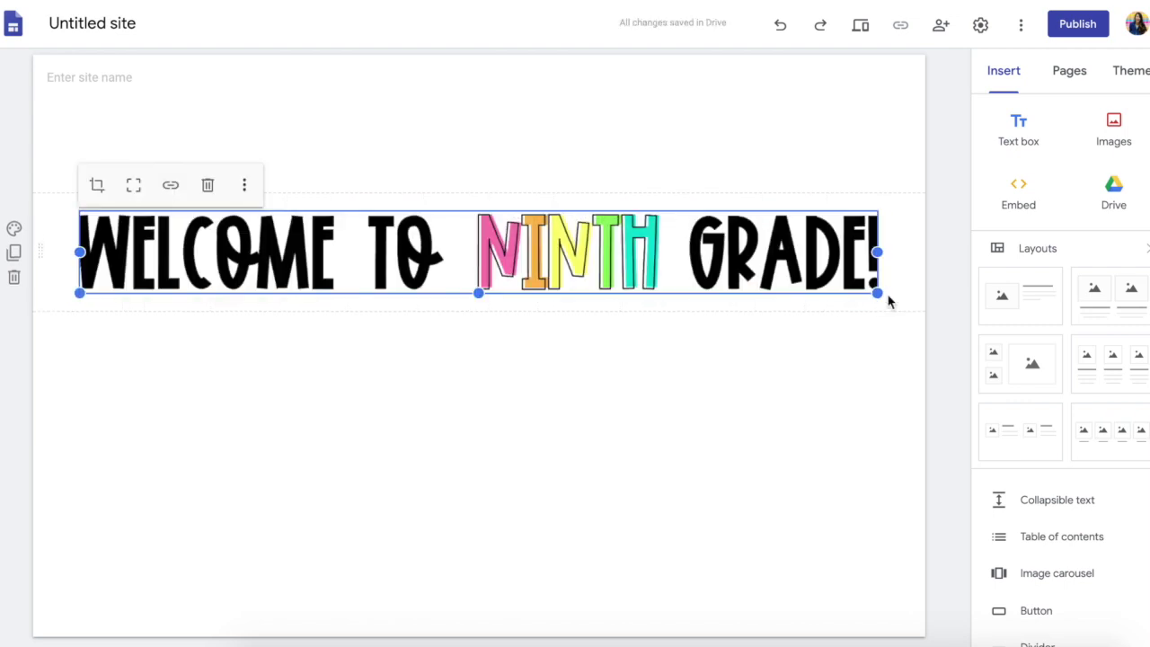
click(730, 368)
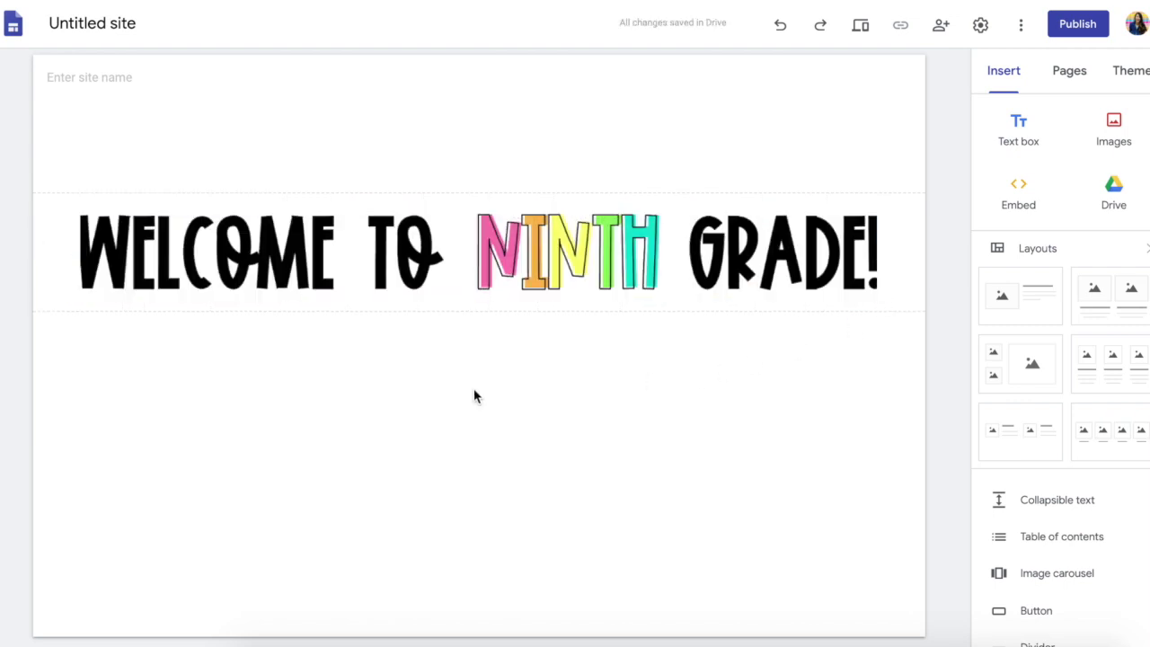
Uncrop the welcome banner image and move it up into the empty header area.
click(124, 253)
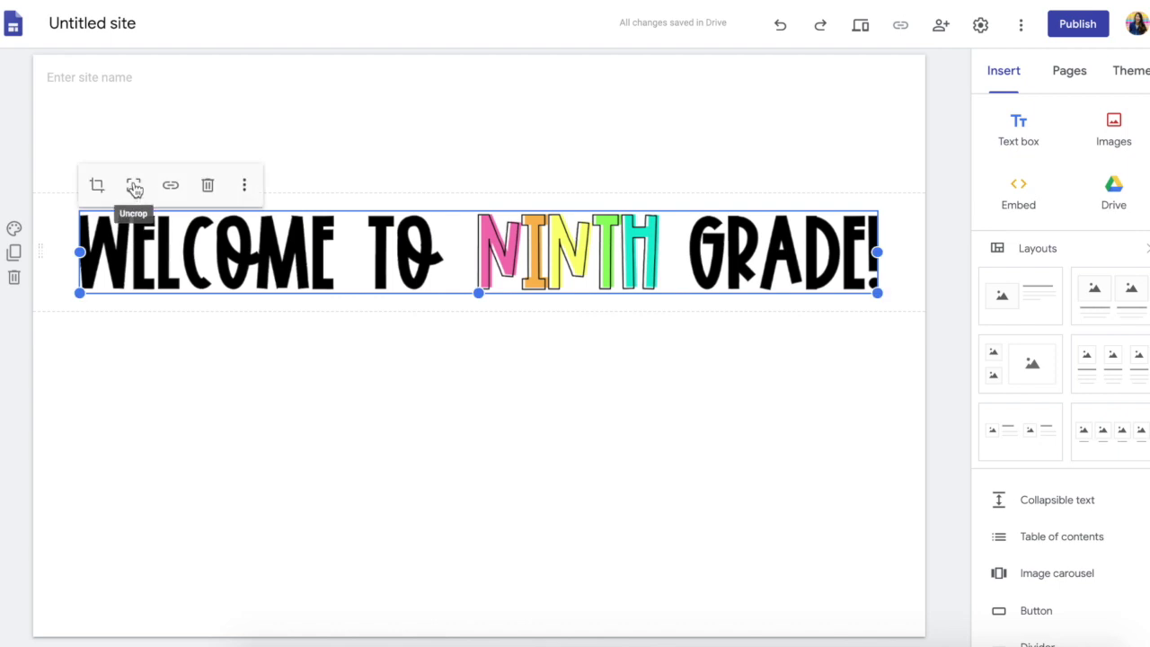
click(134, 186)
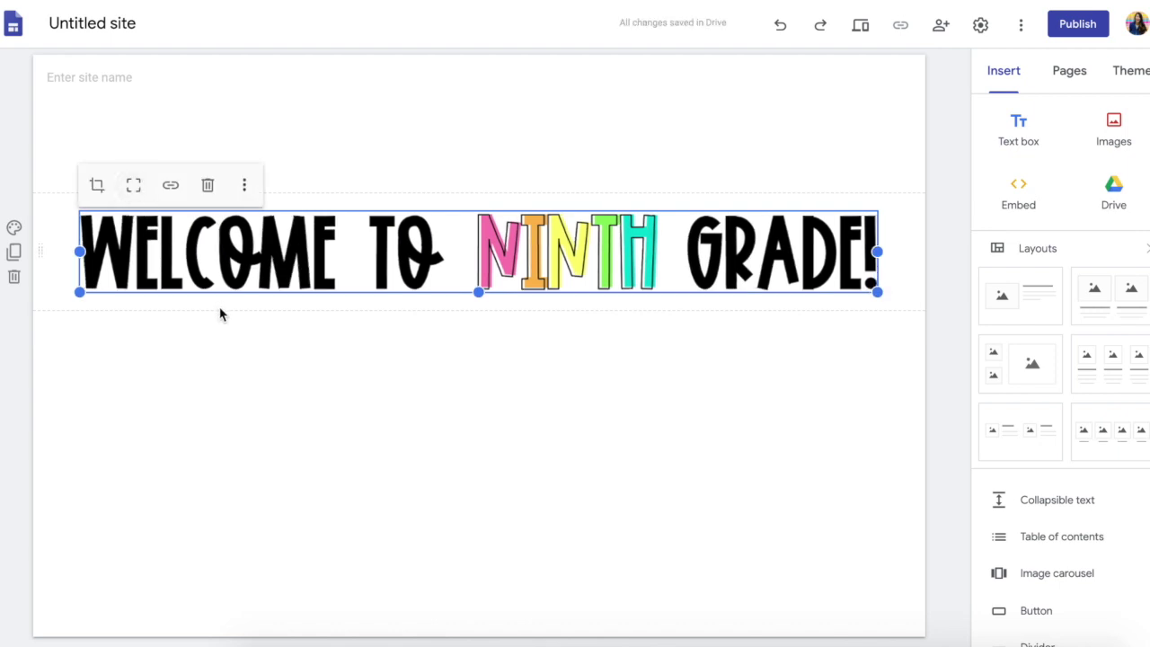
drag(318, 258, 349, 121)
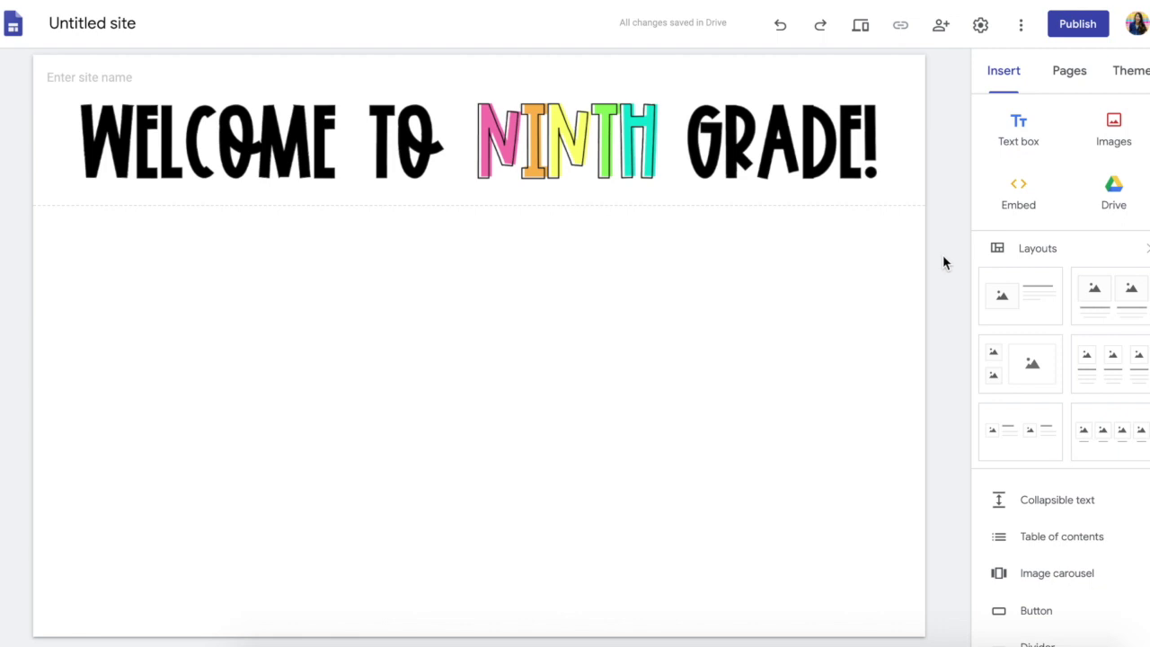
Add two new pages to the site named Meet the Teacher and Schedule.
click(1069, 80)
mouse_move(1078, 631)
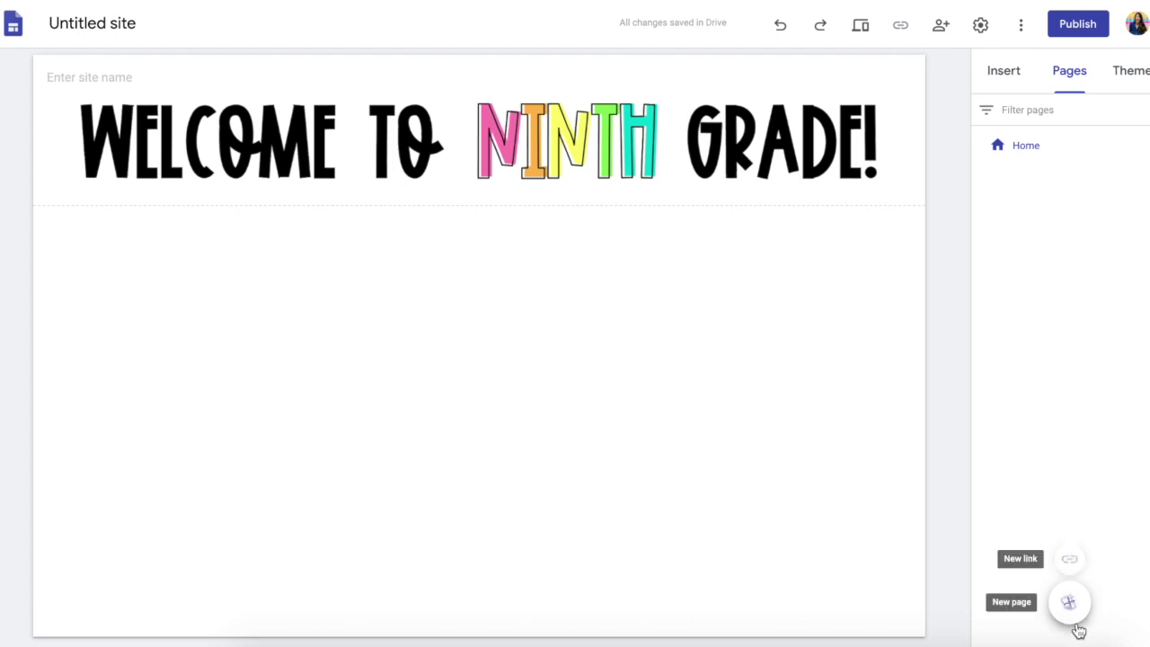
click(1070, 604)
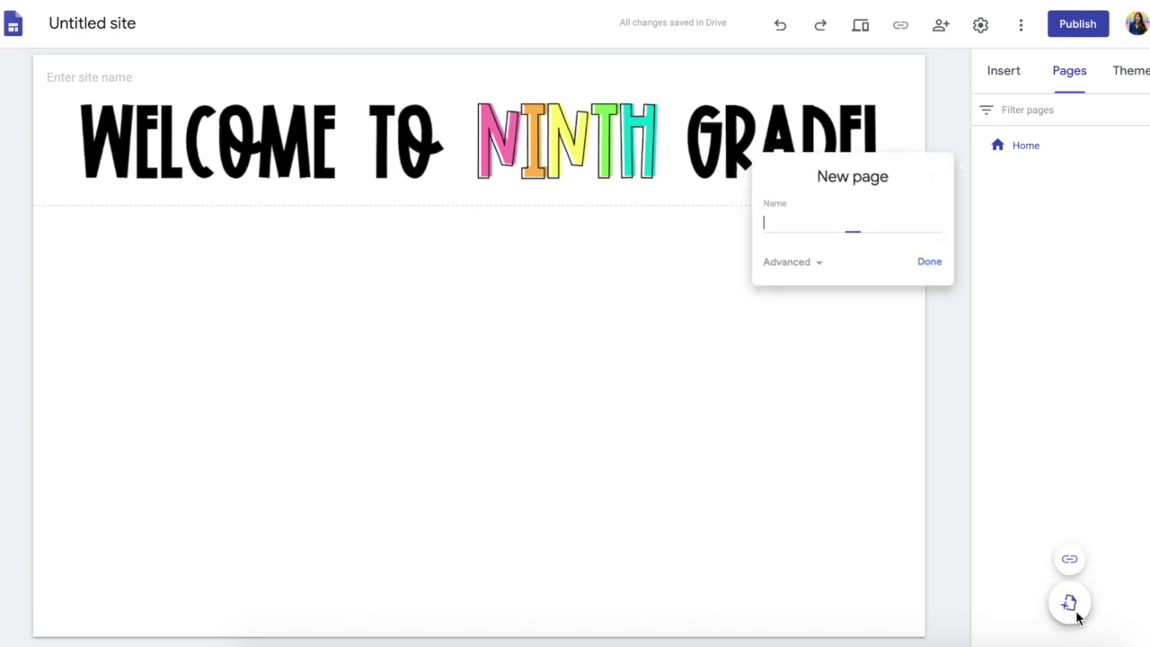
text(Meet the Teacher)
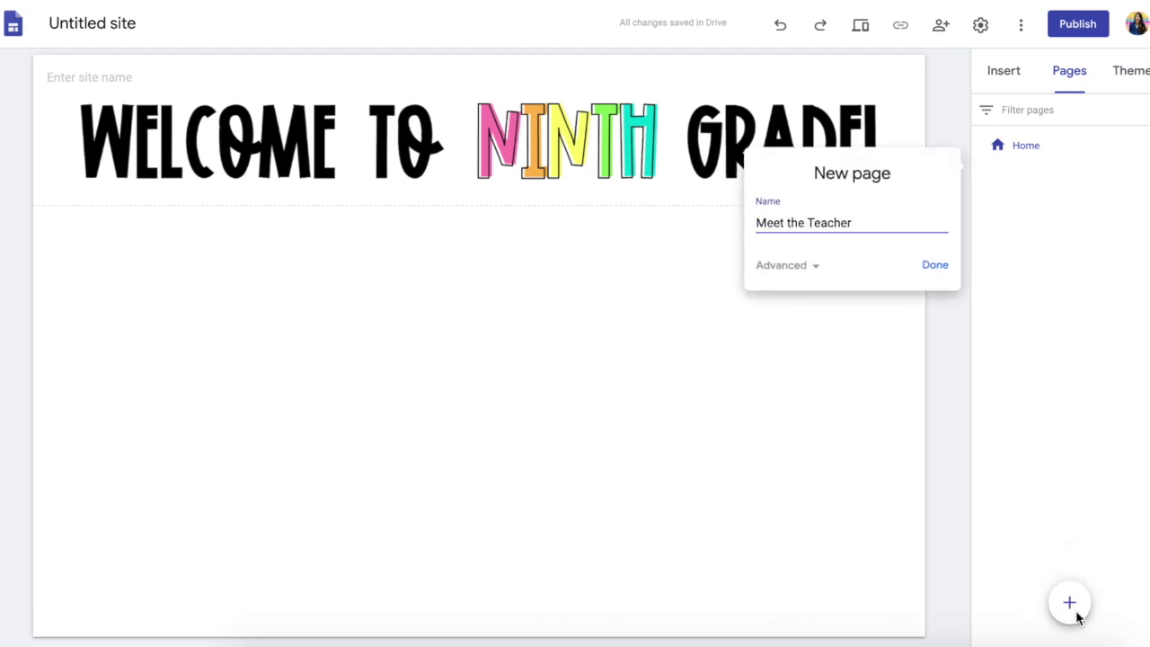
key(Return)
mouse_move(1089, 615)
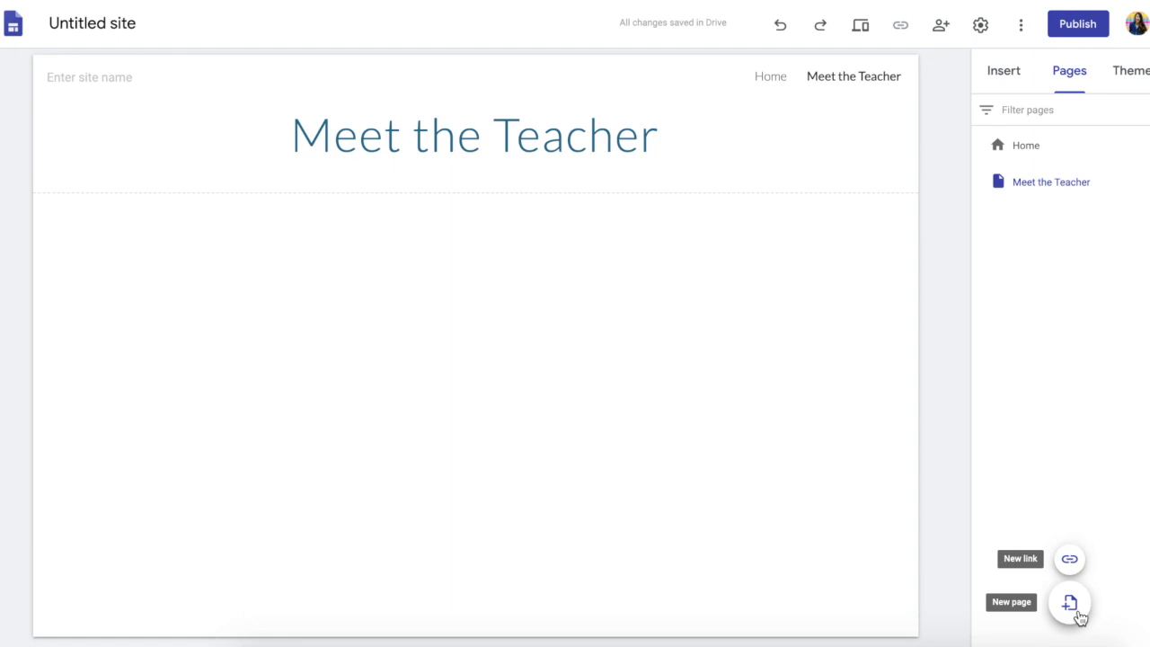
click(1070, 604)
text(Schedule)
key(Return)
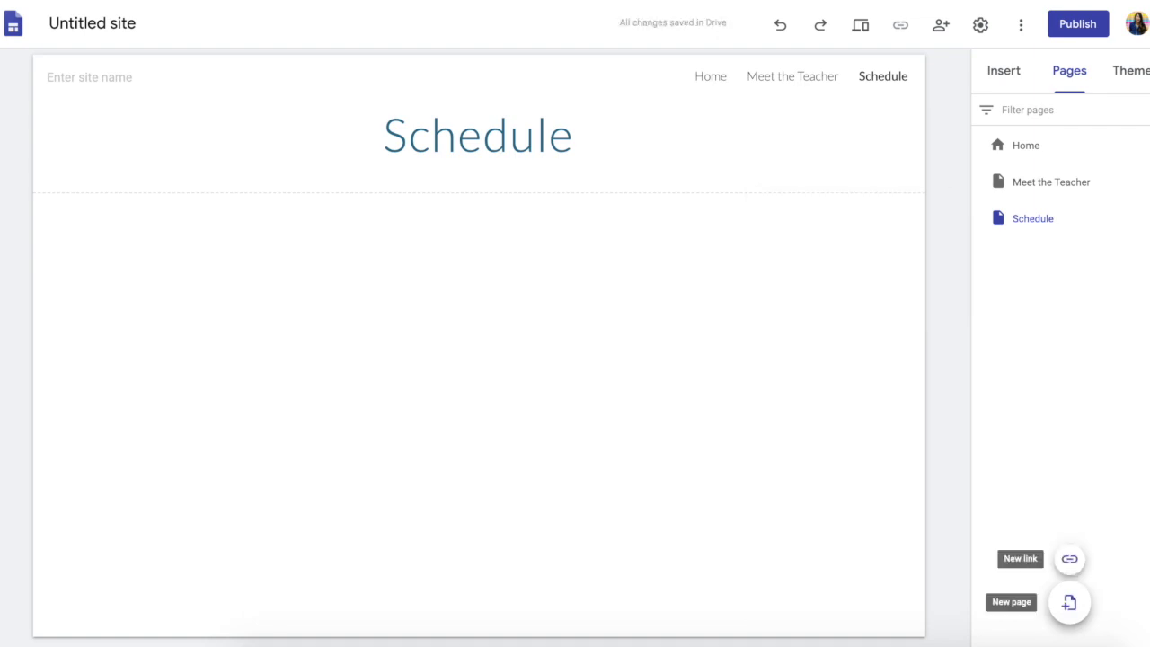
Add two more pages named Classes and Links.
click(1069, 604)
text(Classes)
key(Return)
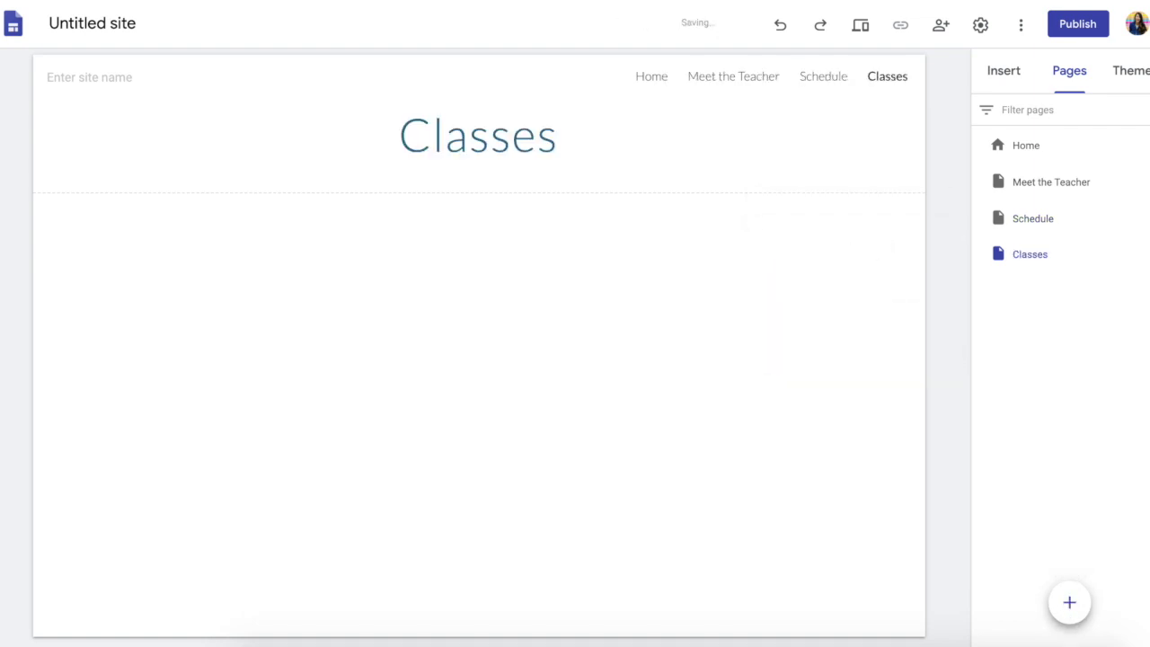
click(1069, 604)
text(Links)
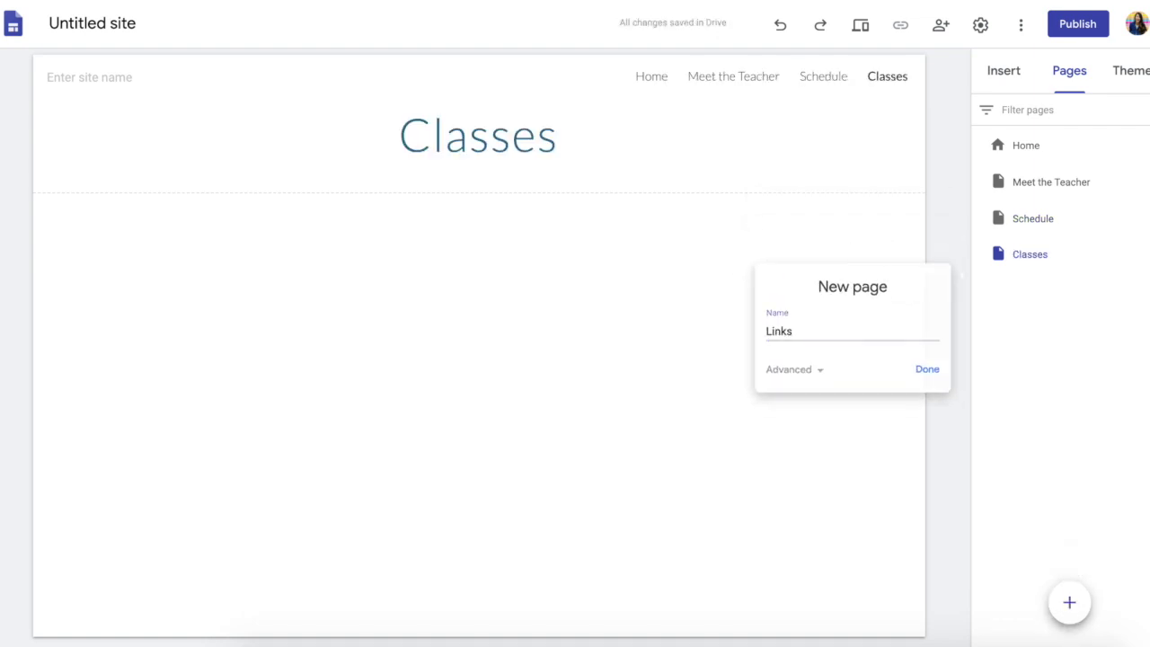
key(Return)
Add two more pages named Recordings and Resources.
click(1069, 603)
text(Recordings)
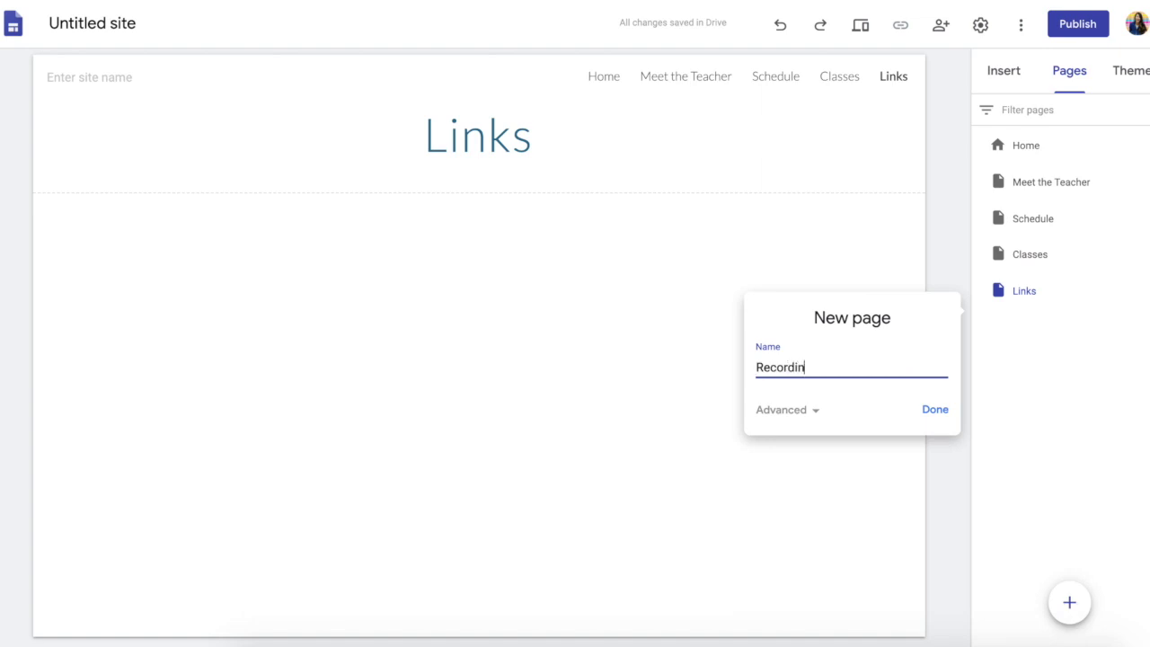
key(Return)
click(1069, 605)
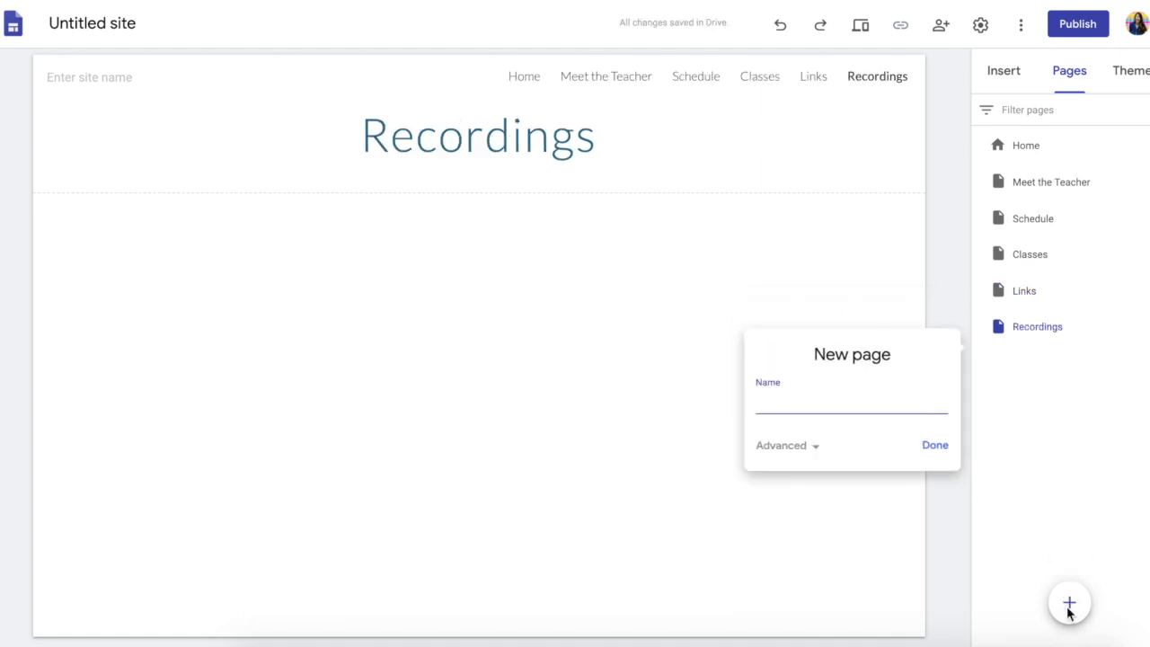
text(Resources)
key(Return)
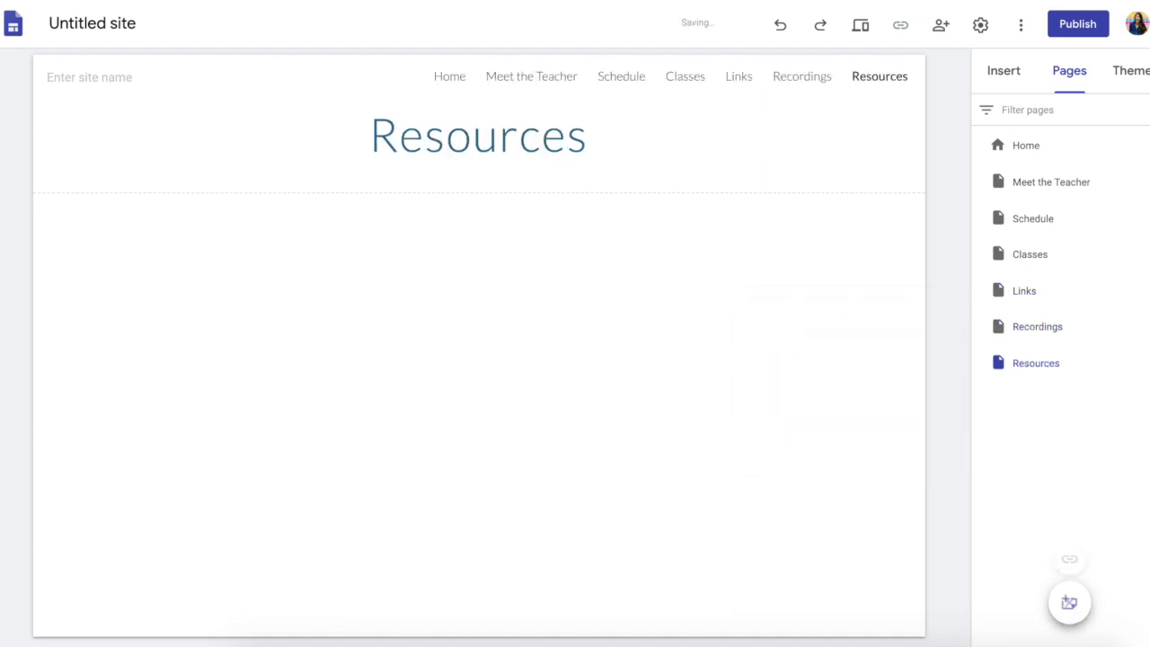
Add a page named Math, nest it as a subpage under Classes and check it in the site navigation.
mouse_move(1069, 611)
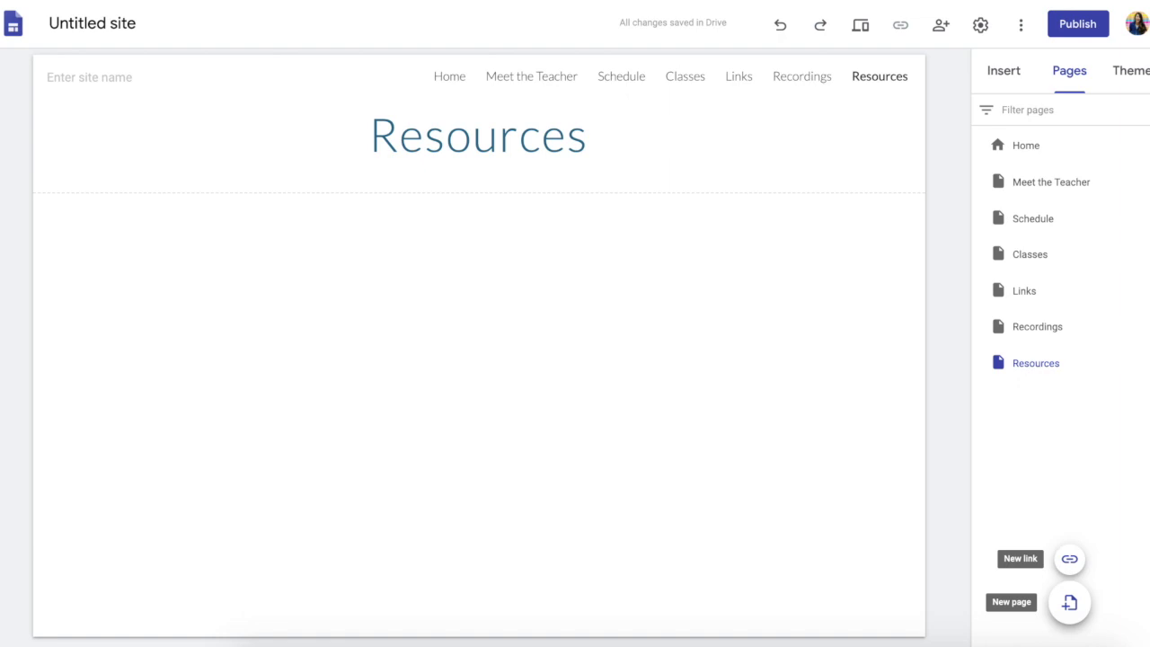
click(1069, 604)
text(Math)
key(Return)
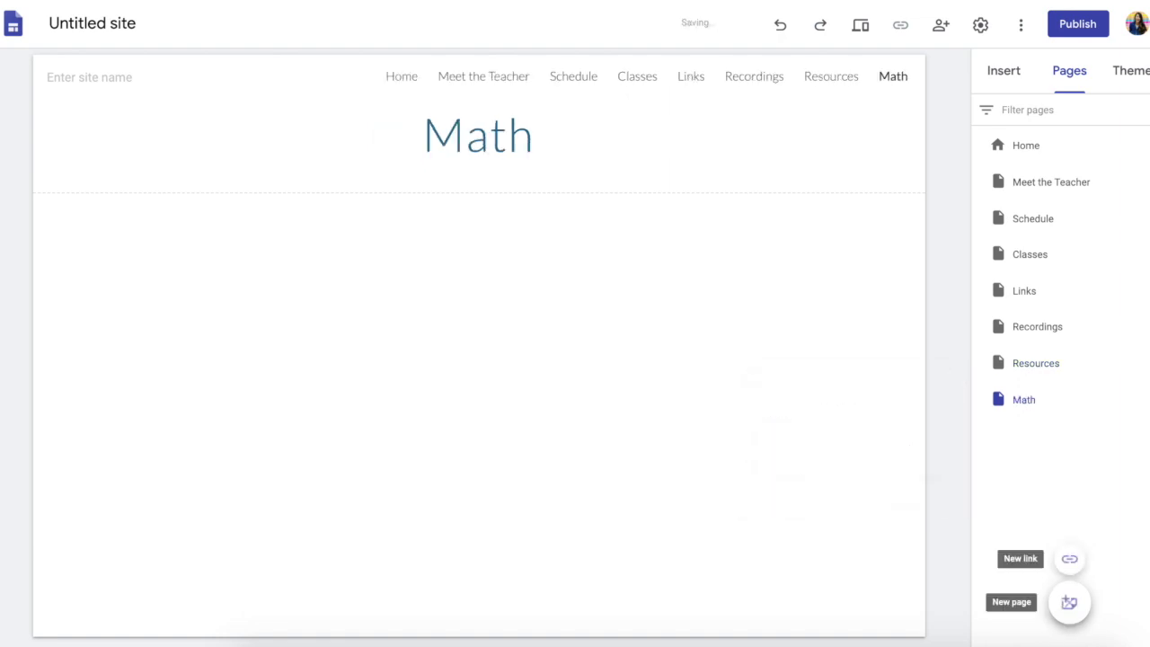
drag(1024, 401, 1030, 257)
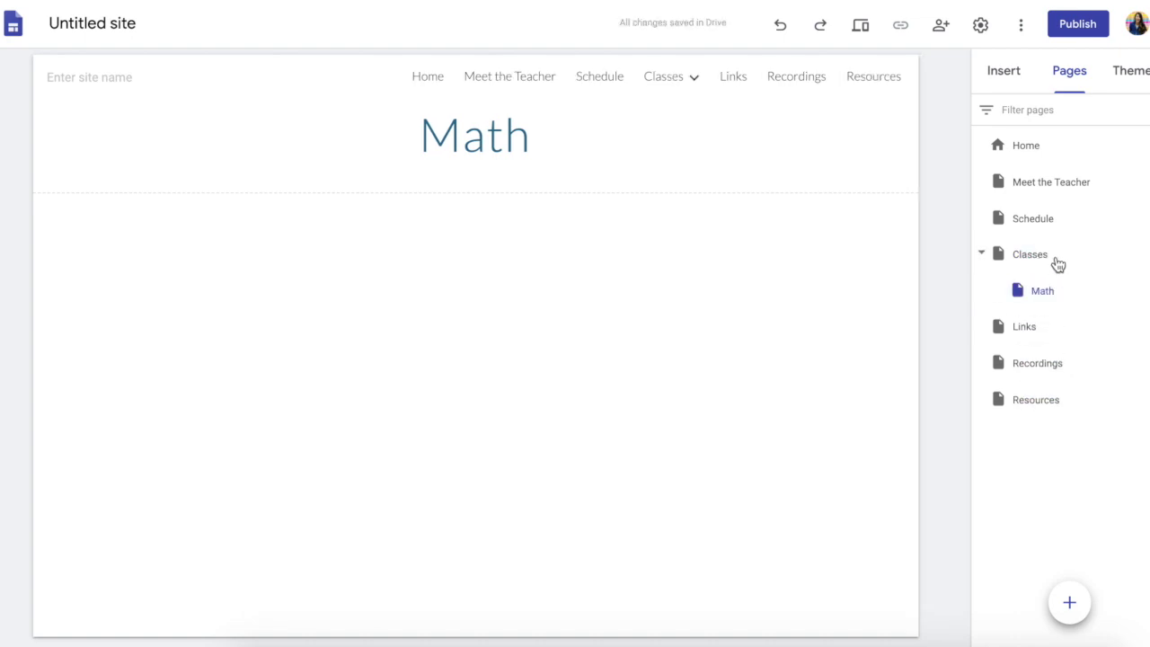
mouse_move(702, 81)
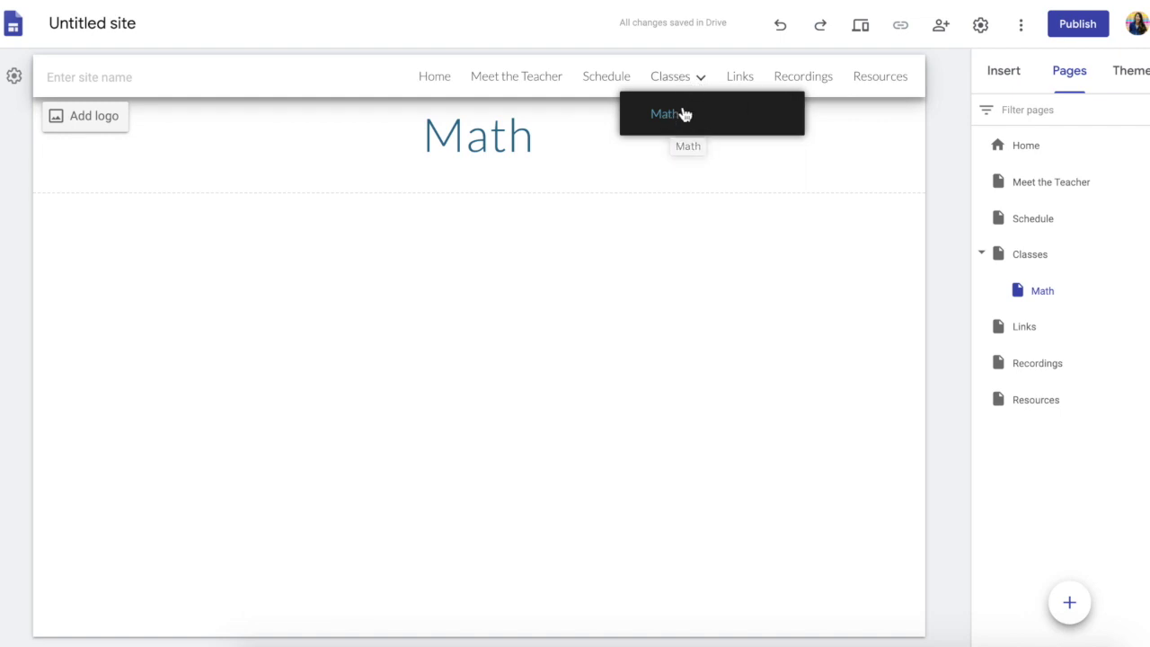
mouse_move(1065, 611)
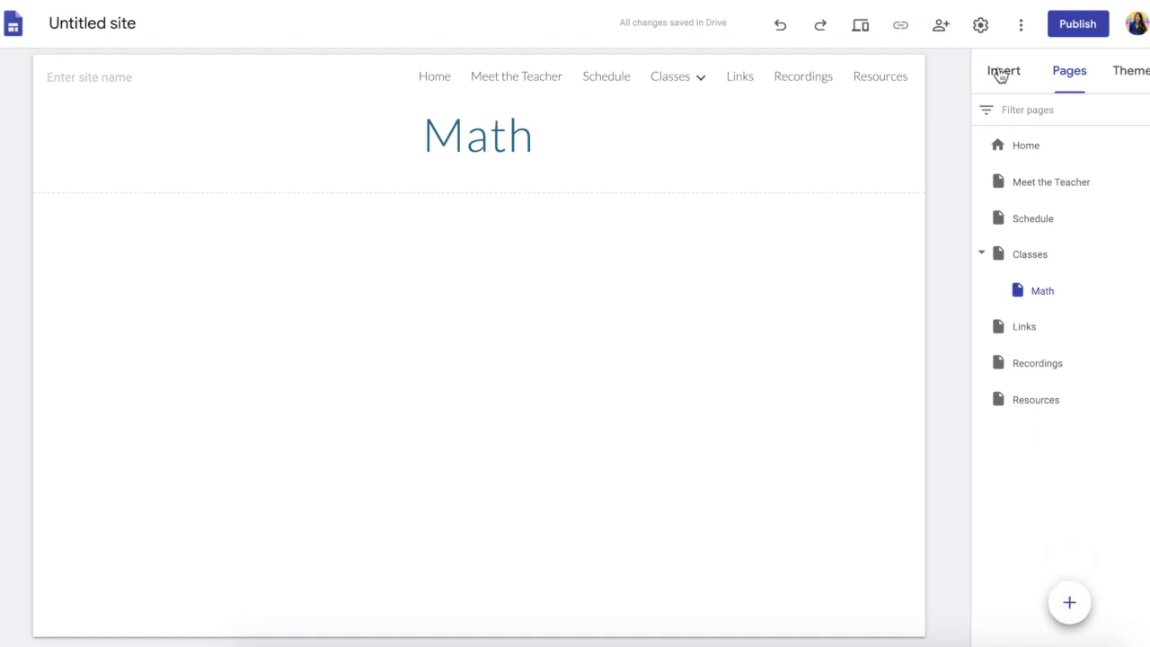
Go back to the Home page and bring up the elements that can be inserted.
click(1025, 146)
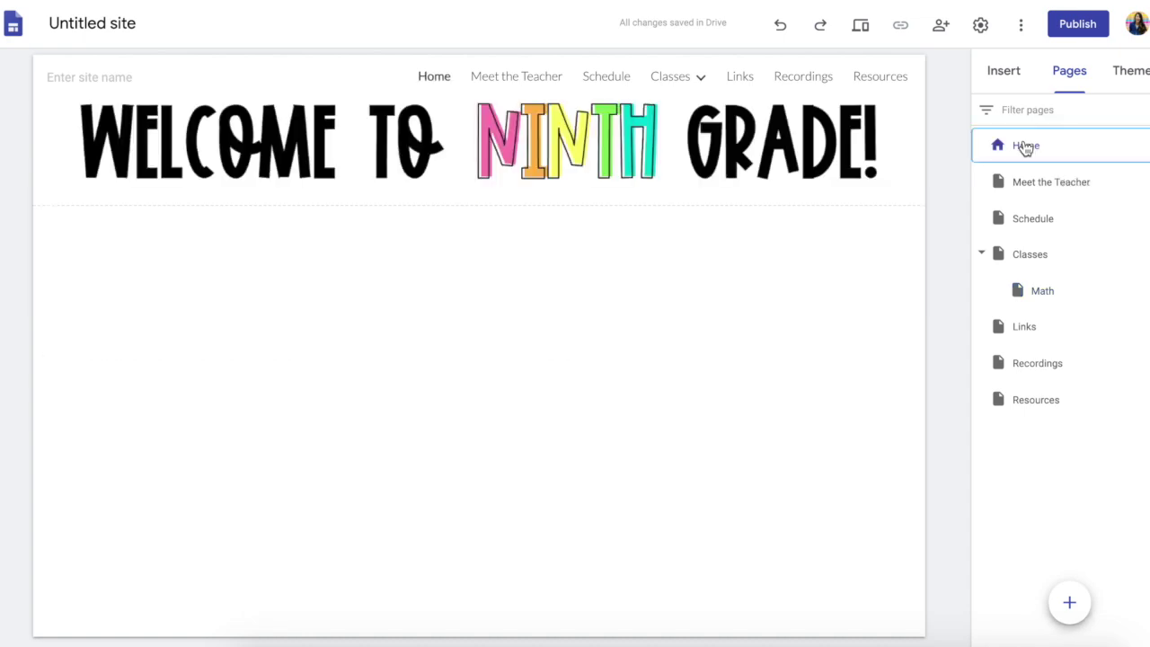
click(1008, 72)
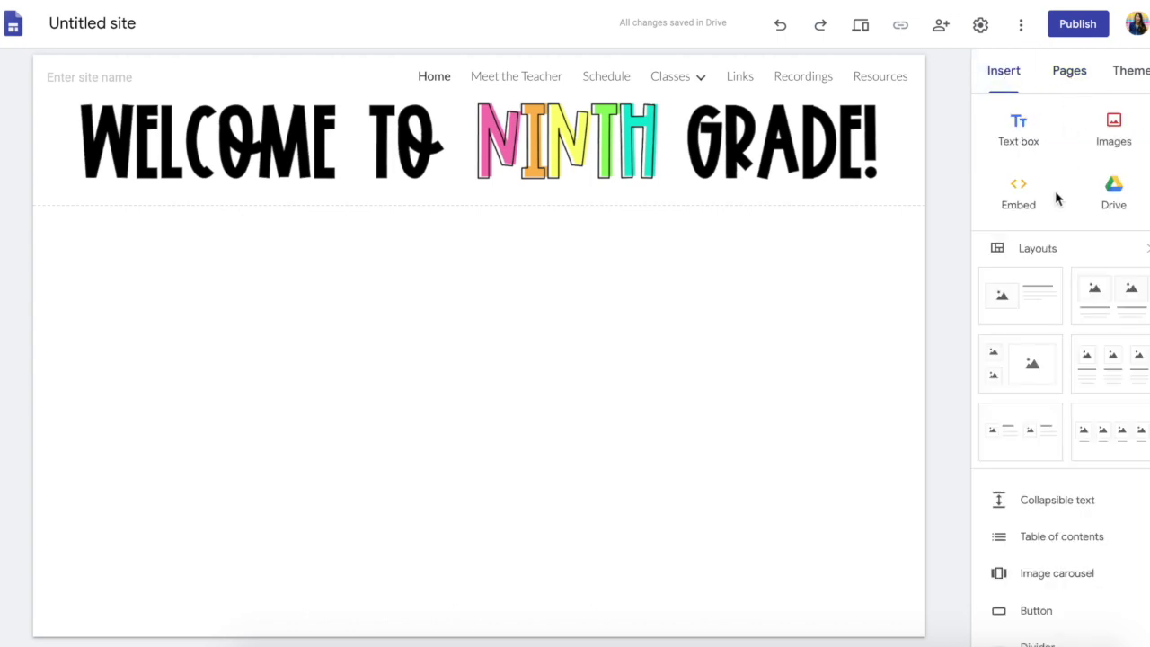
Insert a button named Meet the Teacher on the Home page, linked to the site's Meet the Teacher page.
scroll(1052, 239, down, 3)
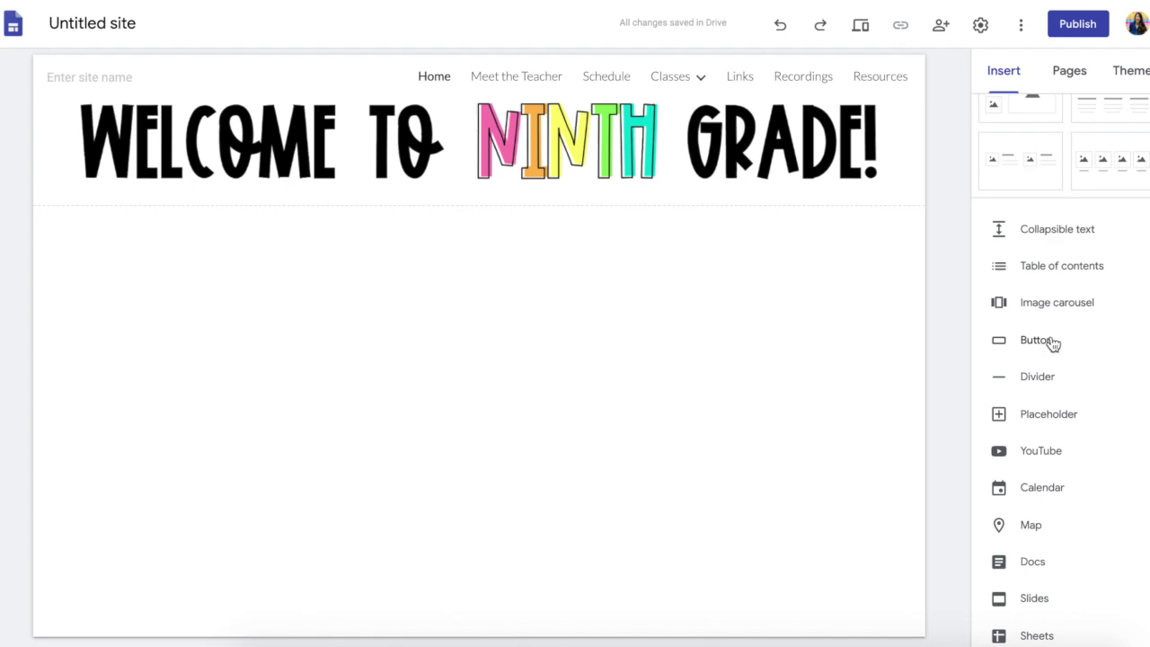
click(1053, 347)
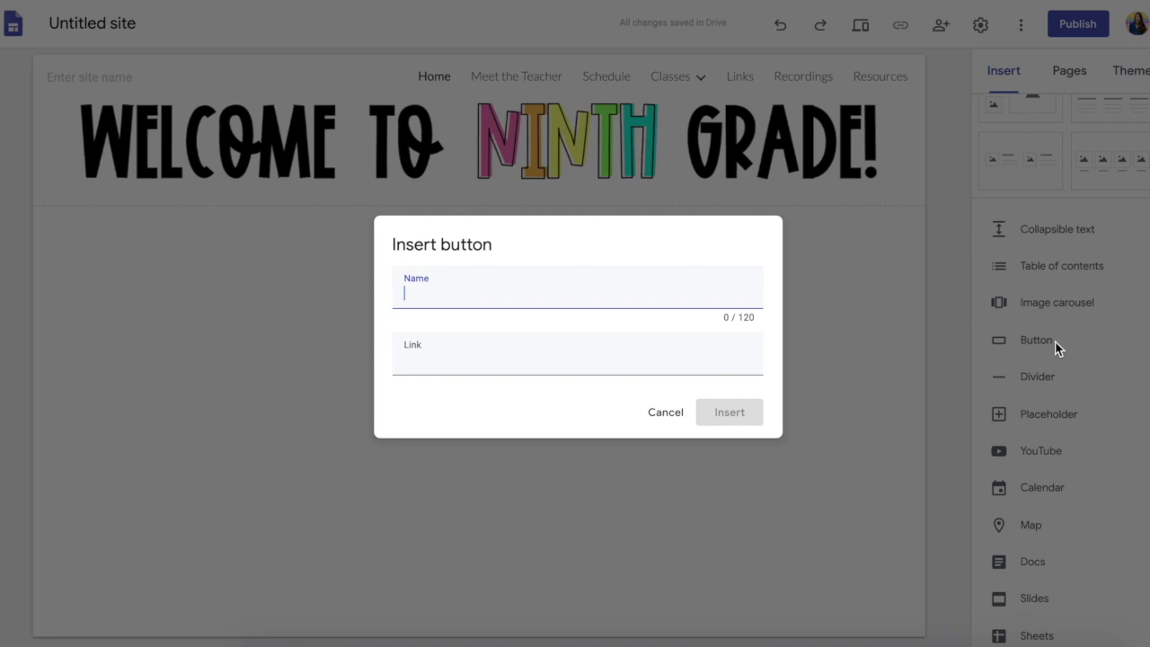
text(Meet the Teacher)
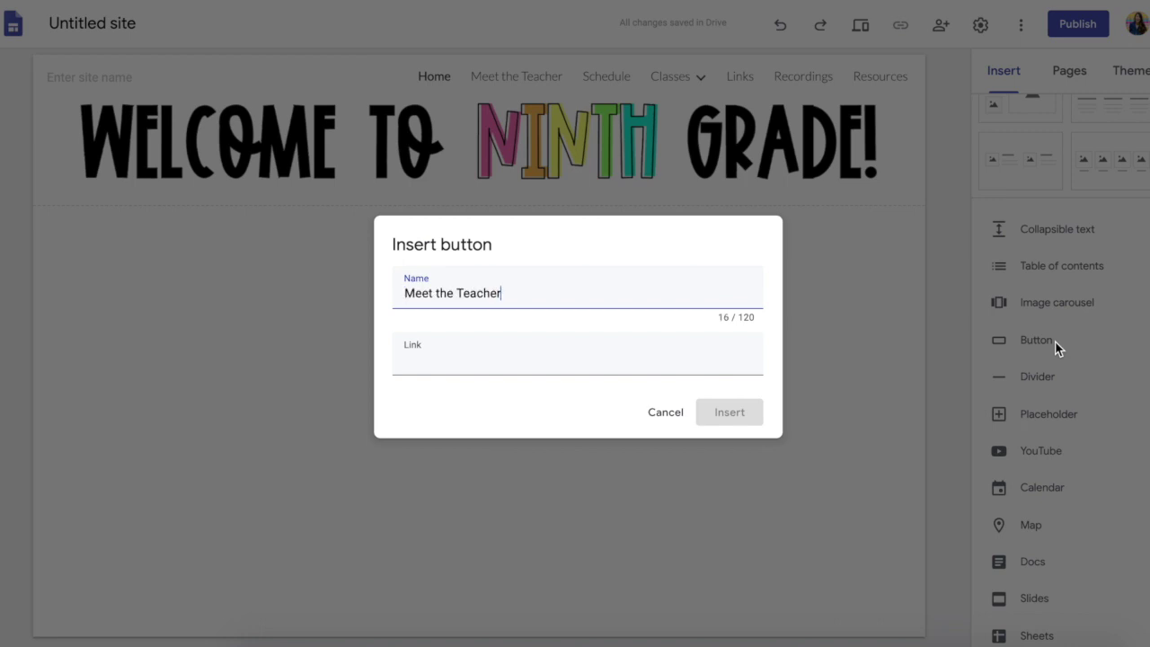
click(651, 365)
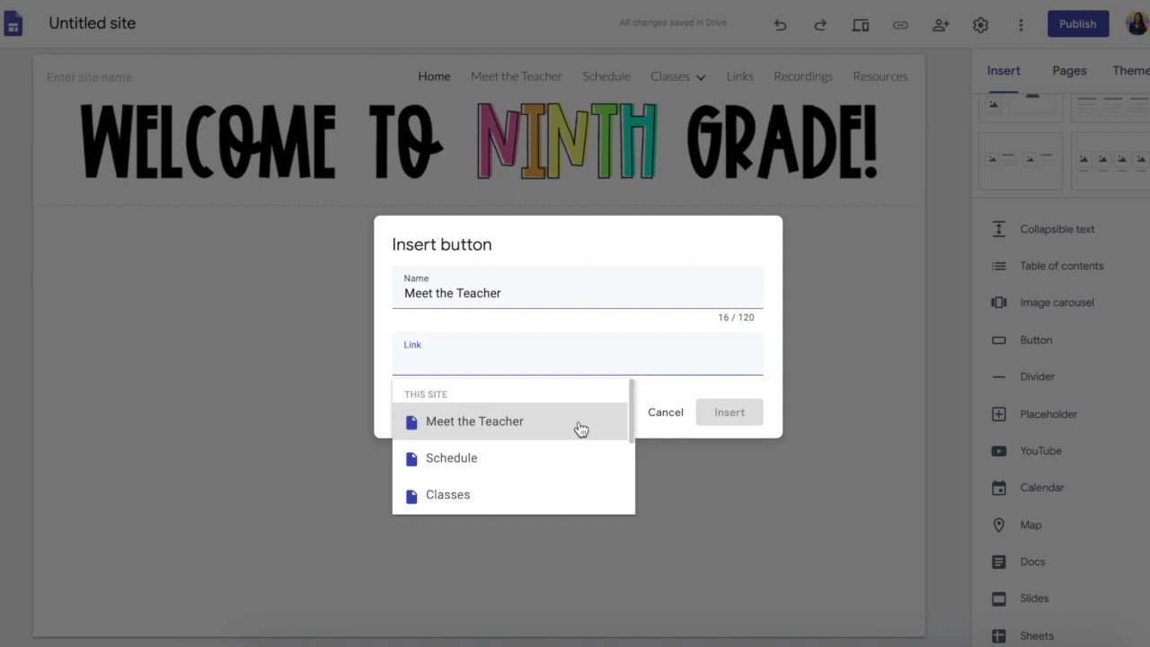
click(507, 424)
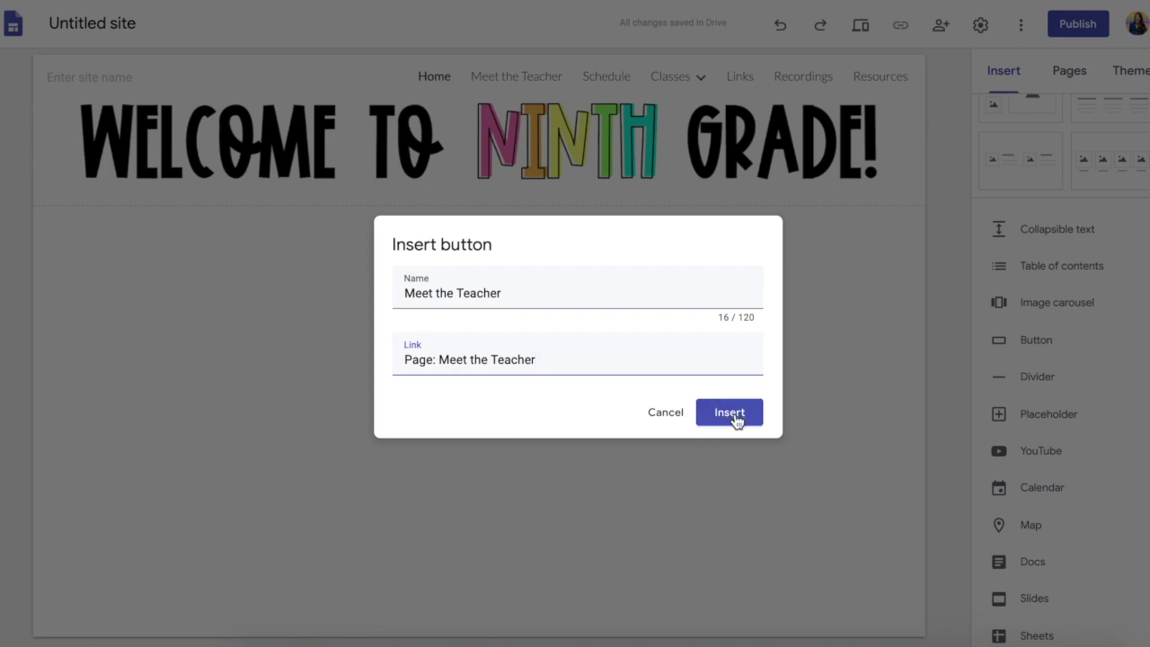
click(729, 415)
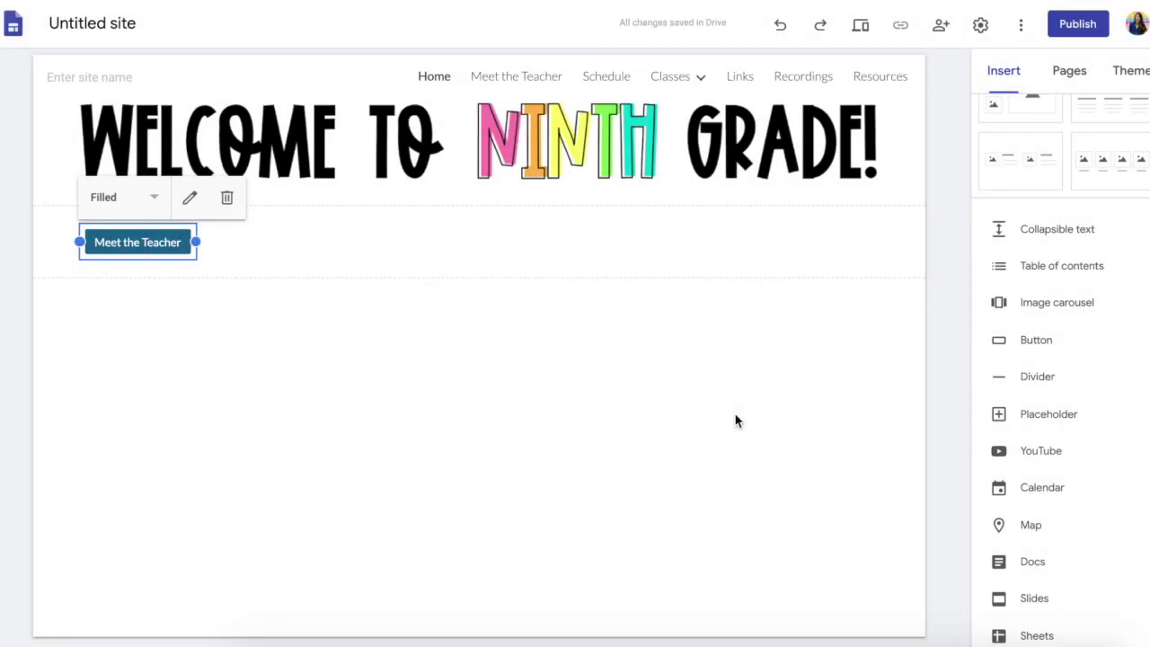
Try the Outlined style on the Meet the Teacher button and switch it back to Filled.
click(140, 203)
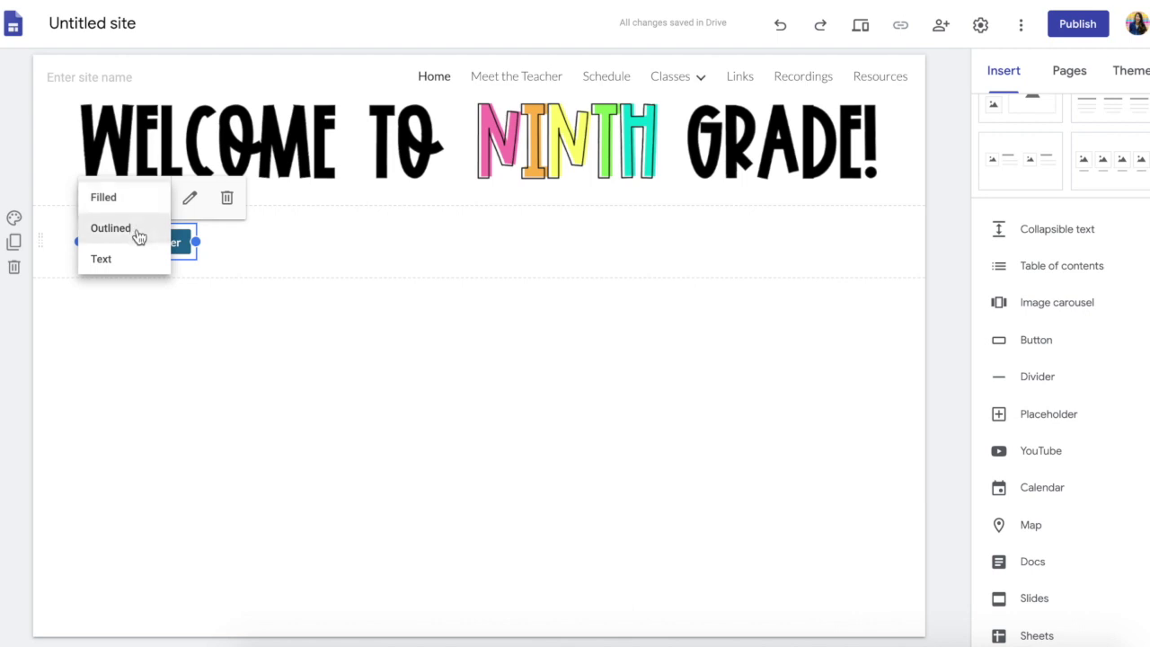
click(134, 236)
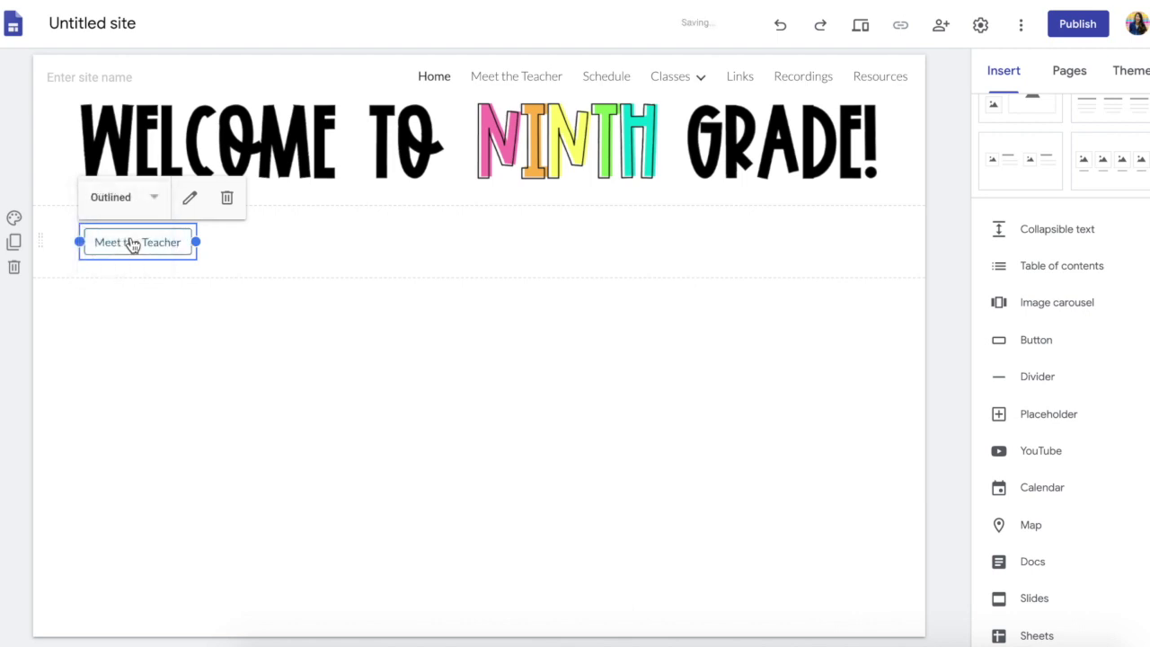
click(146, 204)
click(141, 197)
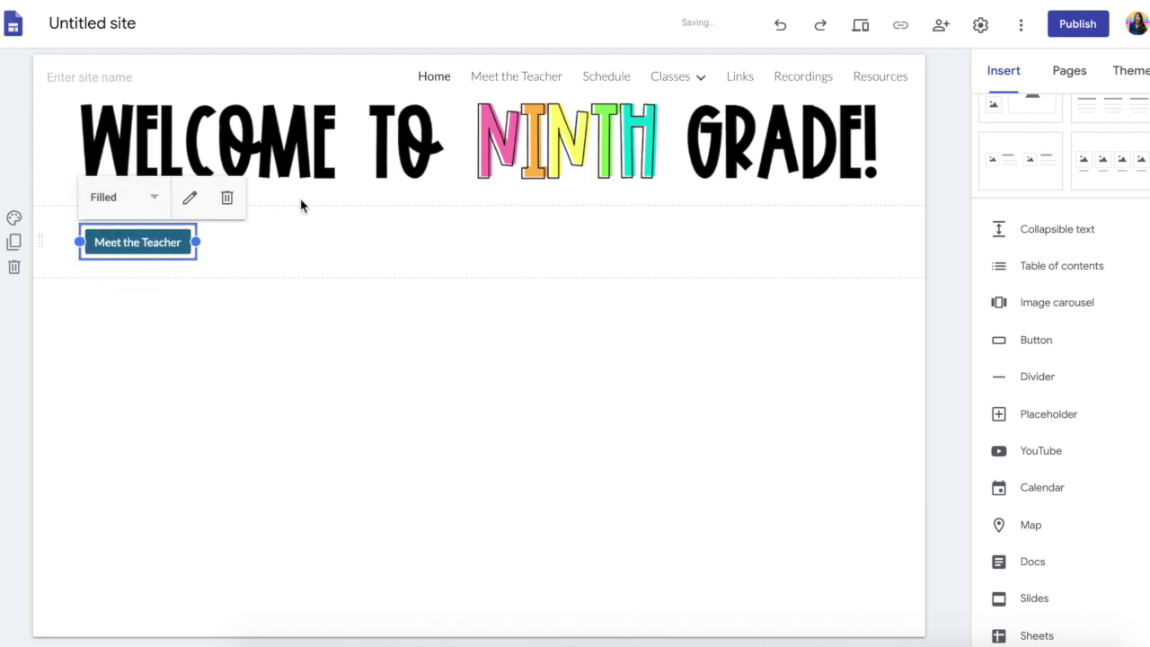
Try purple as the Simple theme's color and replace it with the custom light pink #fba6a6.
click(1136, 77)
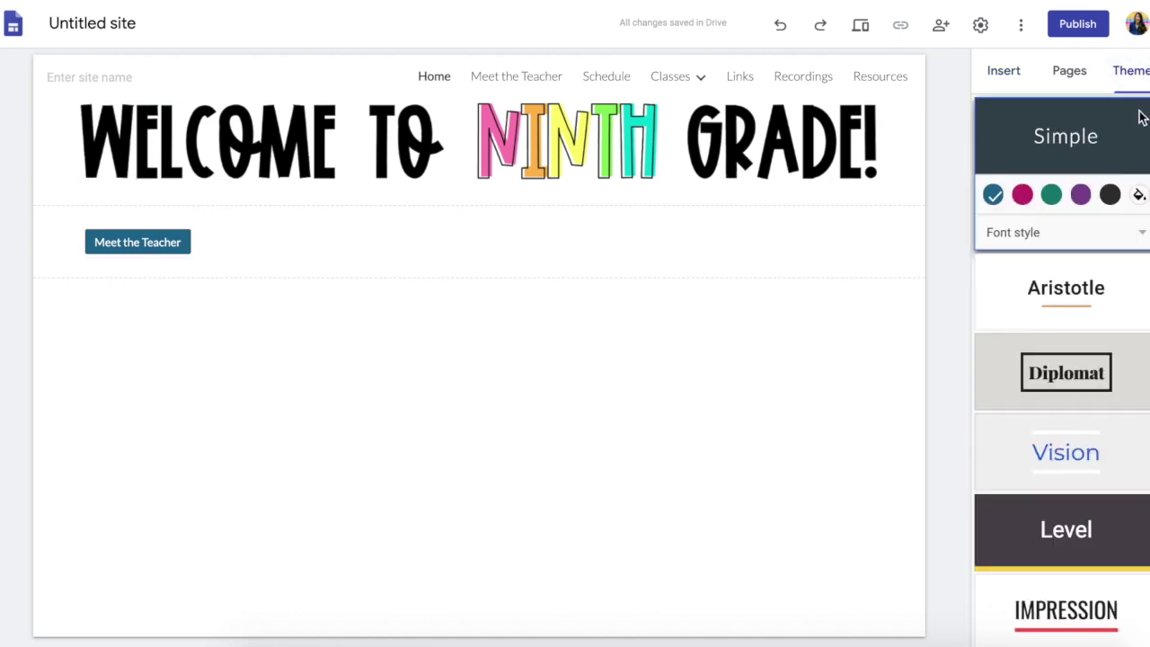
click(1080, 194)
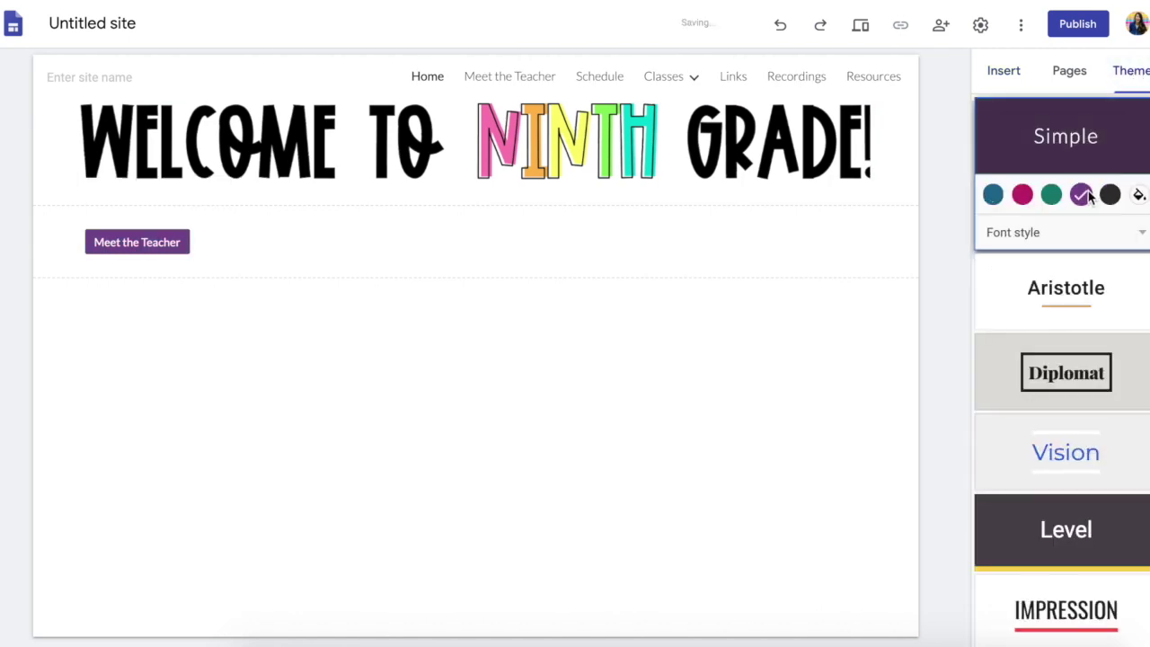
click(1138, 196)
drag(1060, 235, 1040, 223)
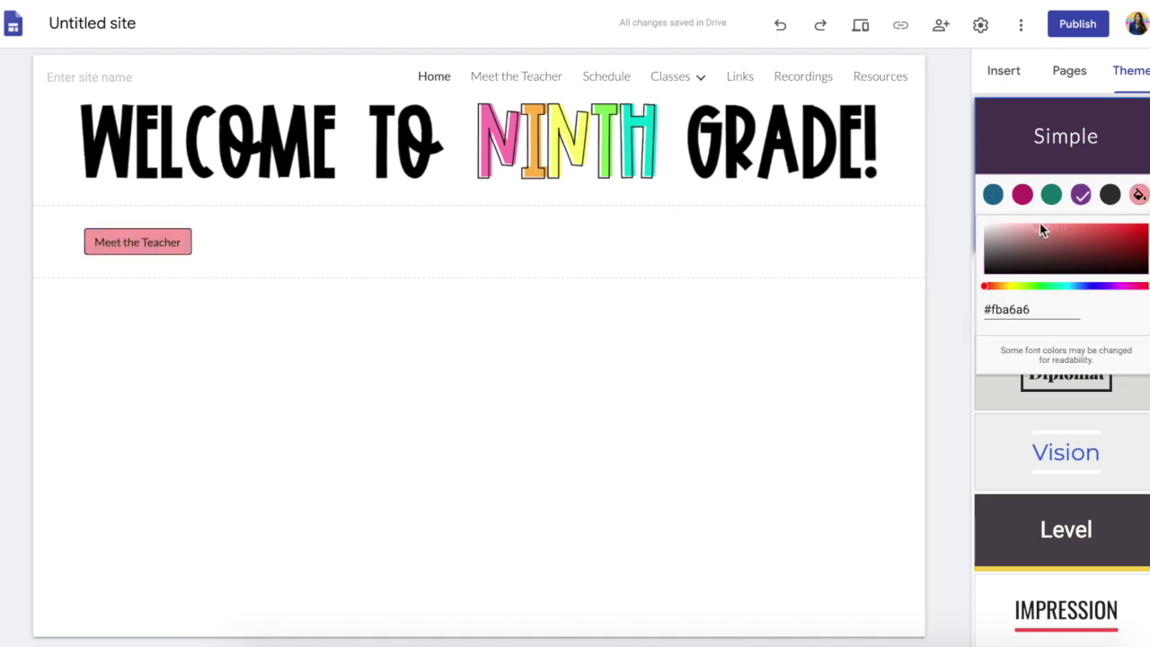
Delete the Meet the Teacher button from the Home page.
click(1006, 72)
click(87, 237)
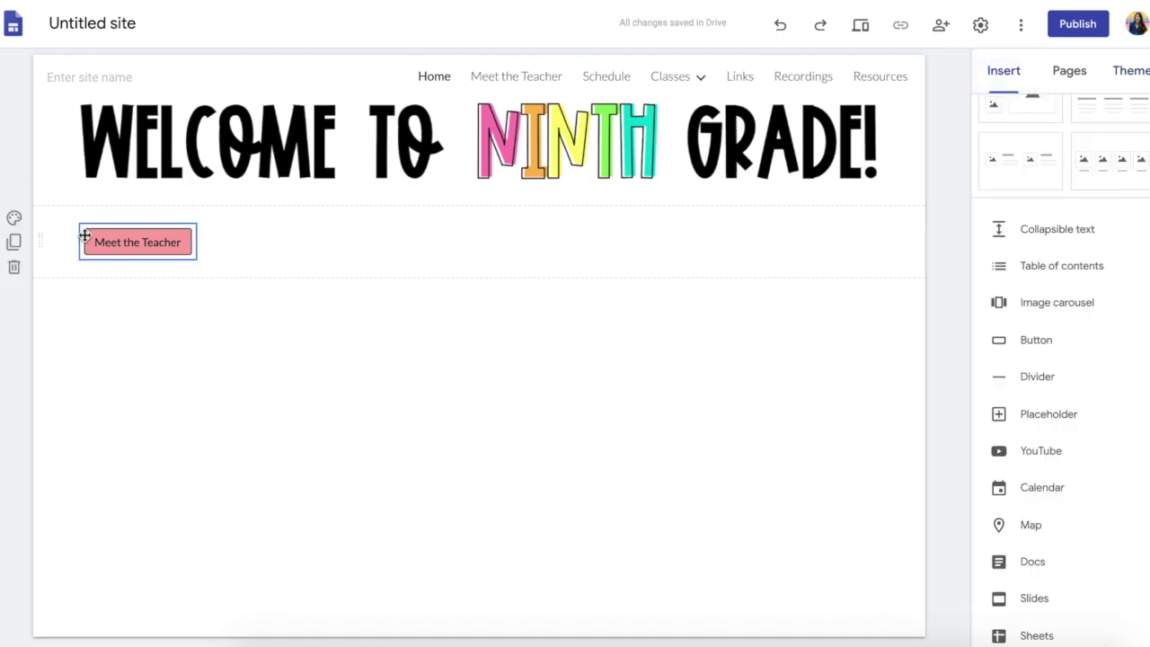
click(226, 195)
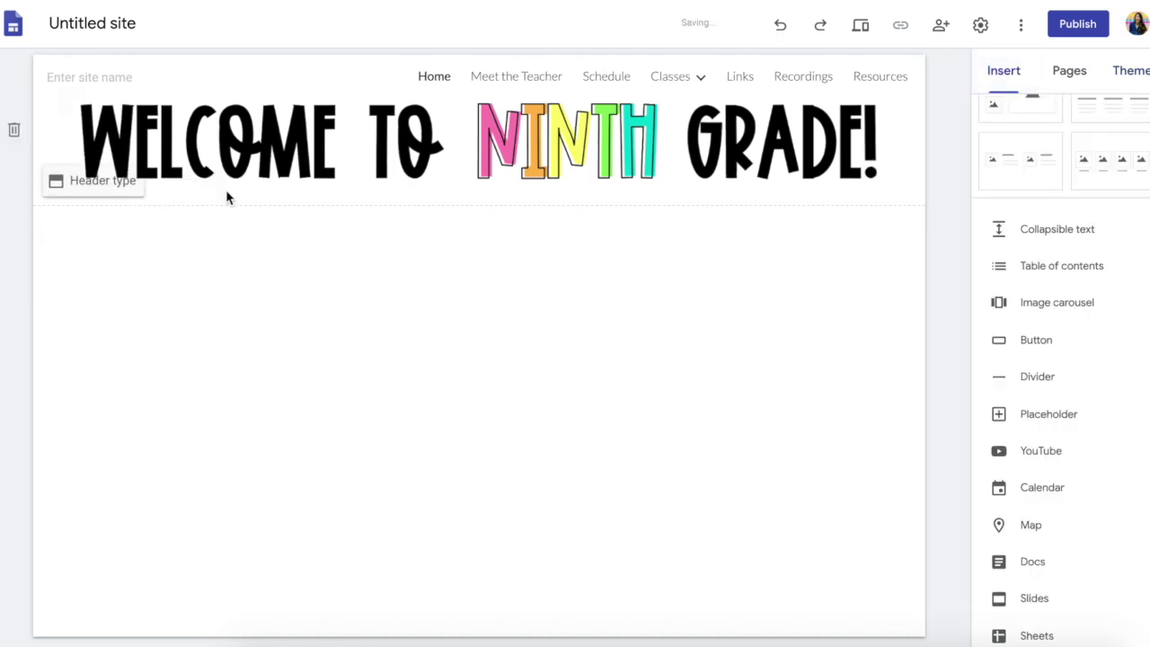
Upload the image meet-the-teacher-pink.png from the Pink Buttons folder onto the Home page.
scroll(1118, 102, up, 3)
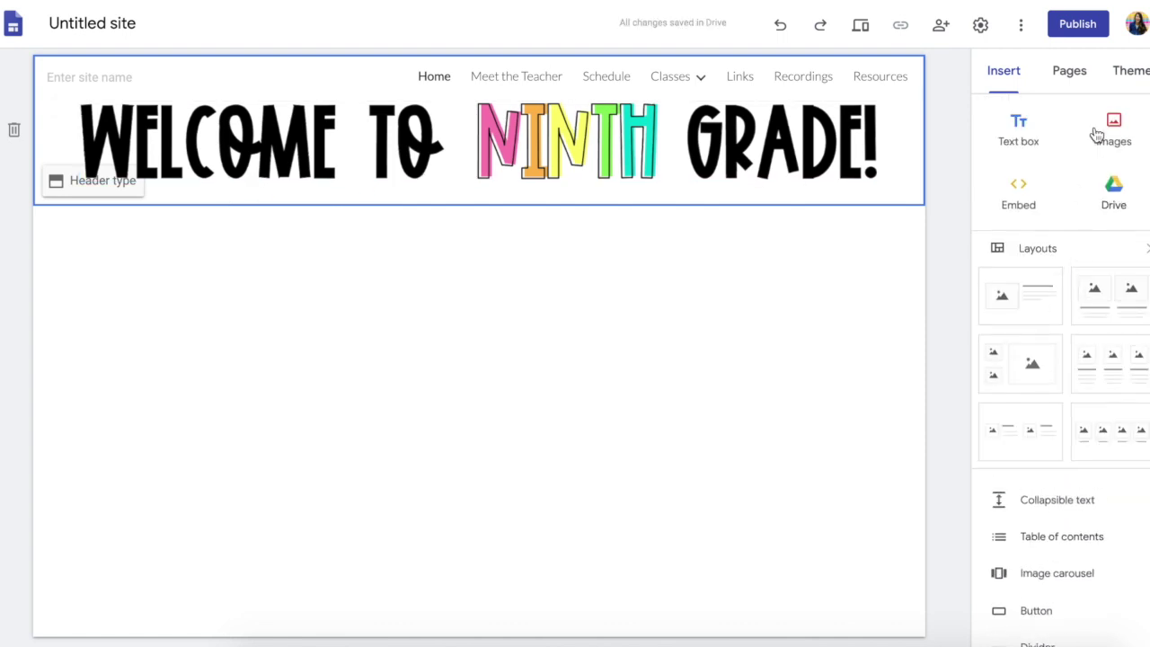
click(1119, 130)
click(1101, 185)
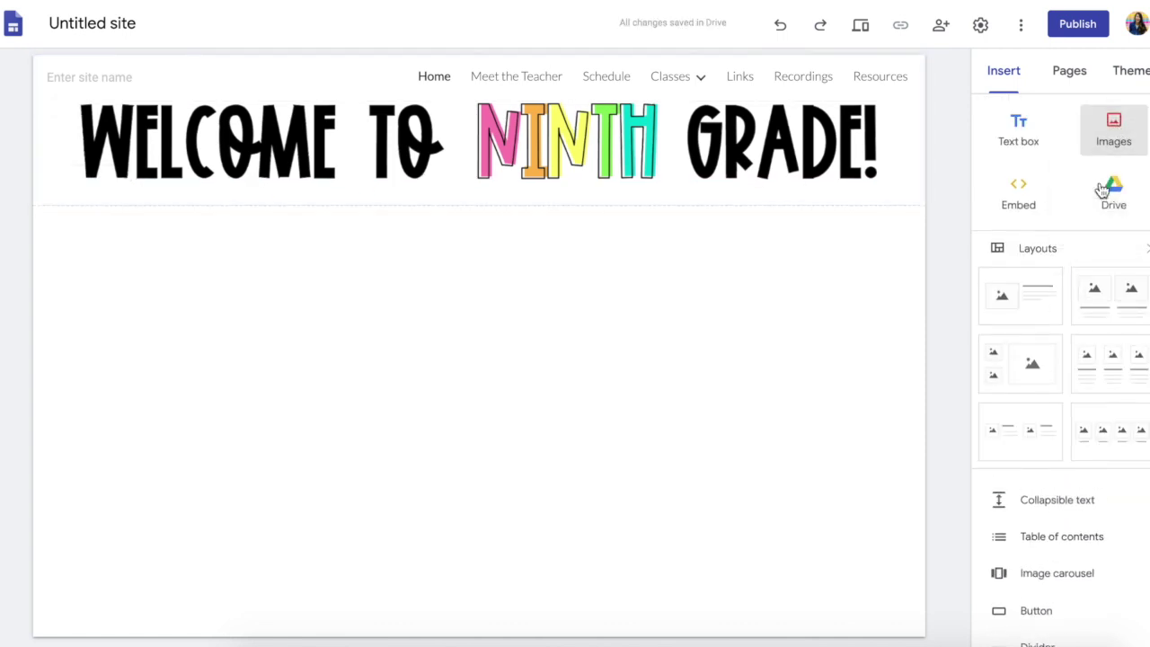
click(585, 8)
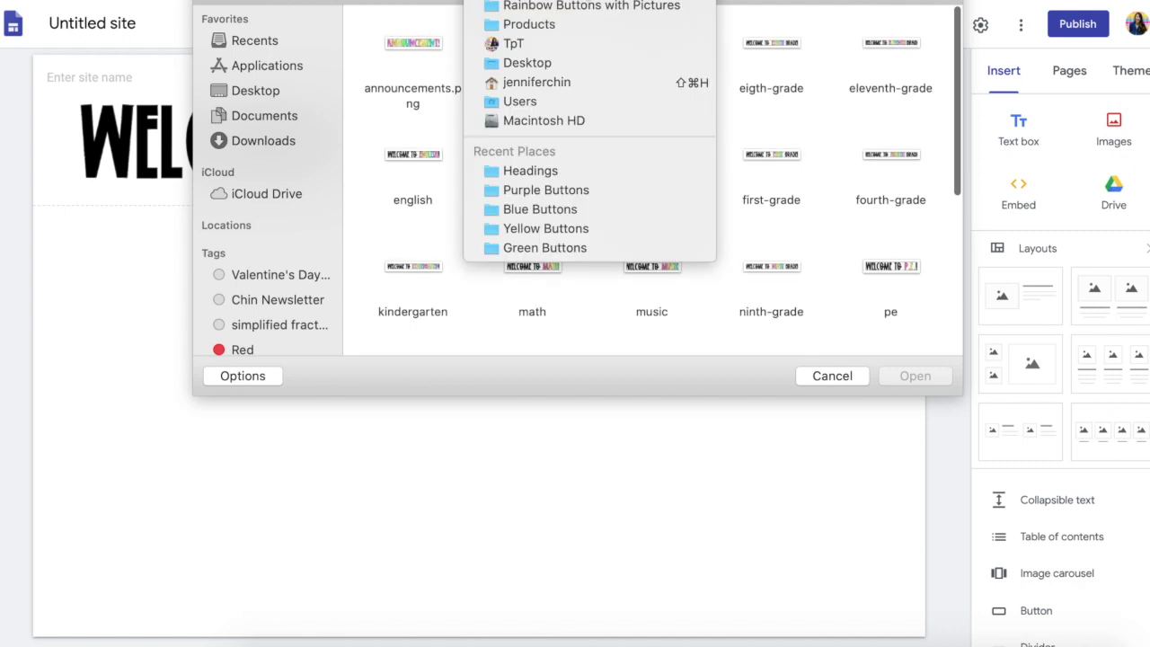
click(585, 7)
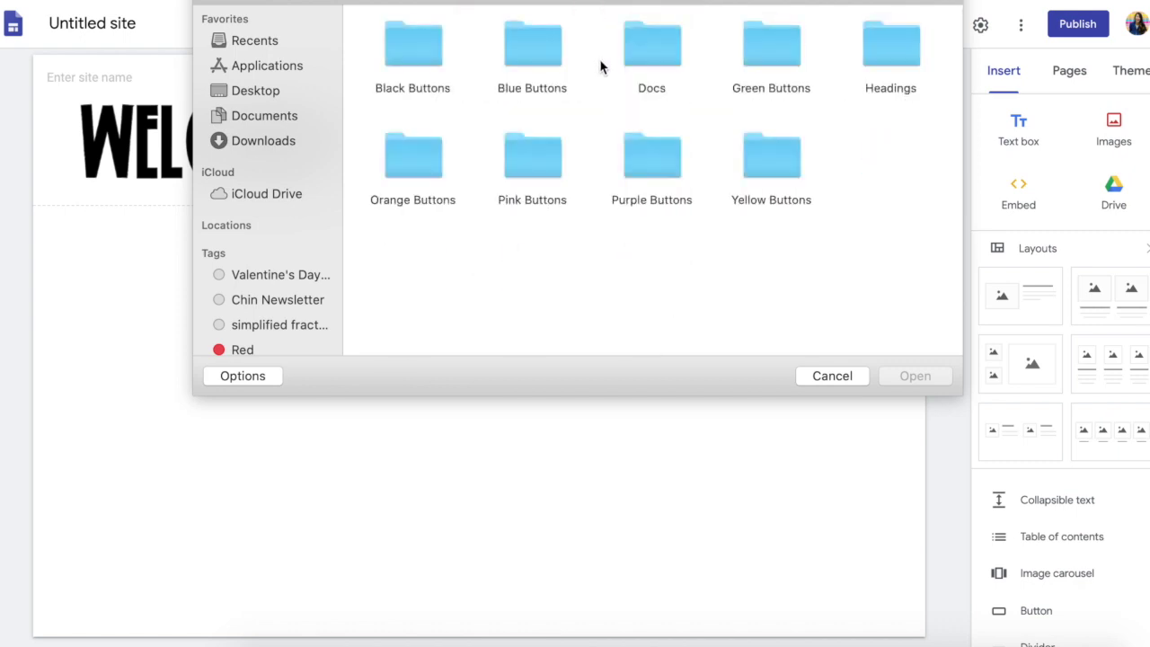
double_click(533, 162)
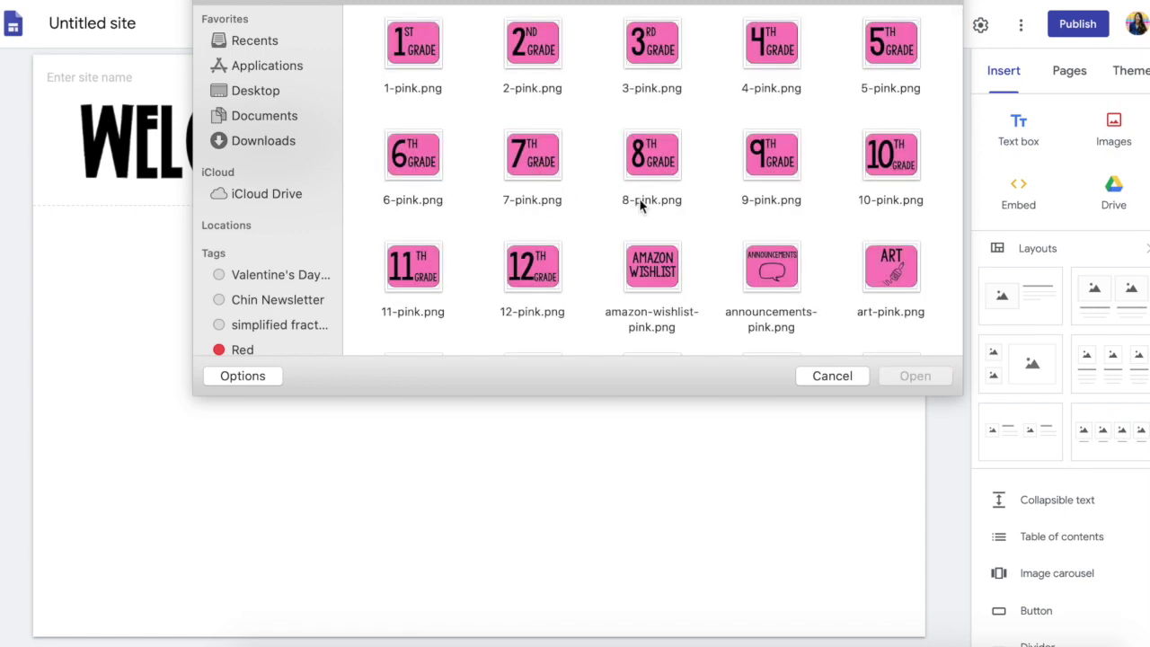
scroll(641, 204, down, 10)
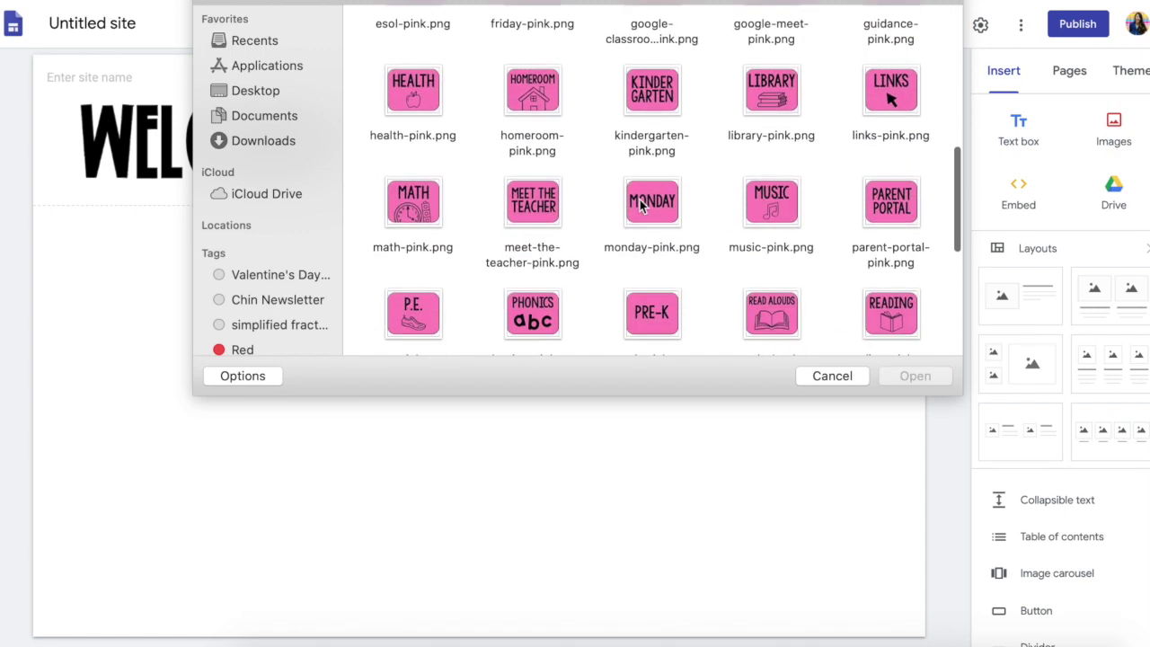
scroll(641, 204, down, 2)
double_click(530, 150)
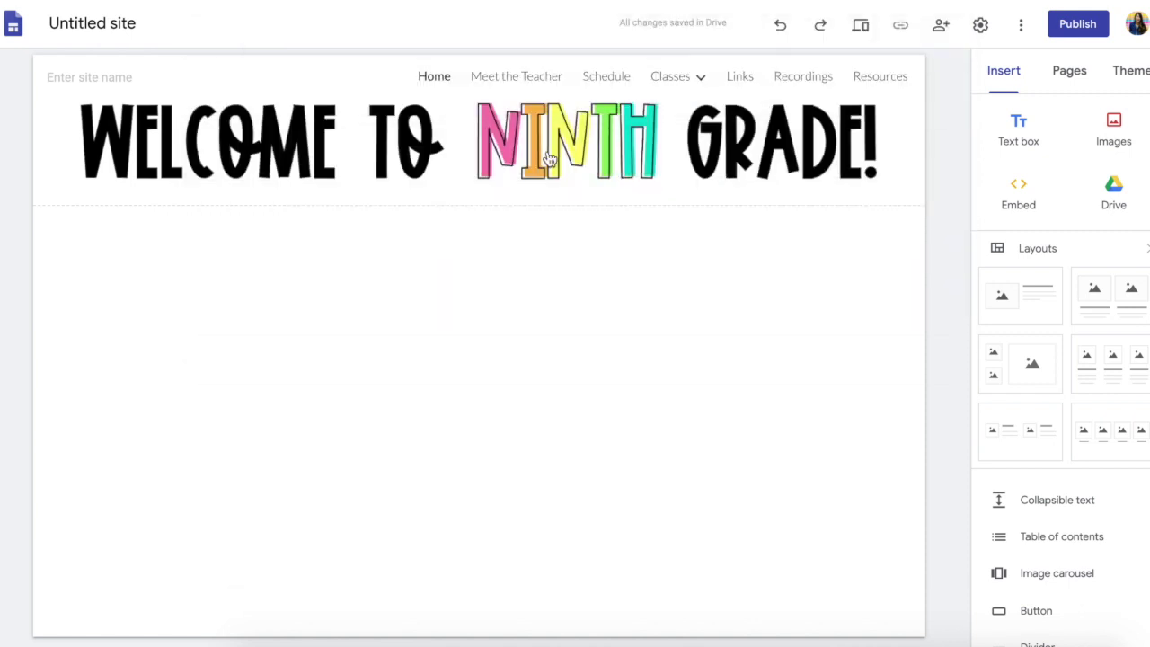
Upload the image schedule-orange.png from the Orange Buttons folder onto the Home page.
click(1118, 133)
click(1098, 189)
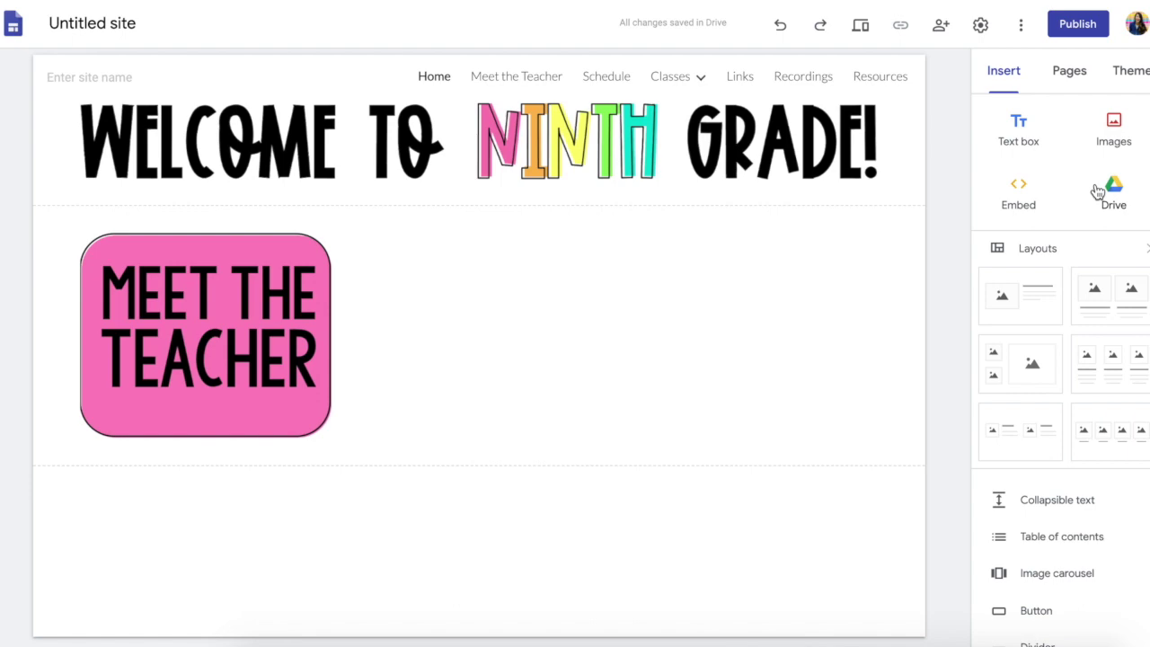
click(610, 9)
click(610, 7)
double_click(405, 143)
scroll(680, 154, down, 3)
scroll(676, 157, down, 5)
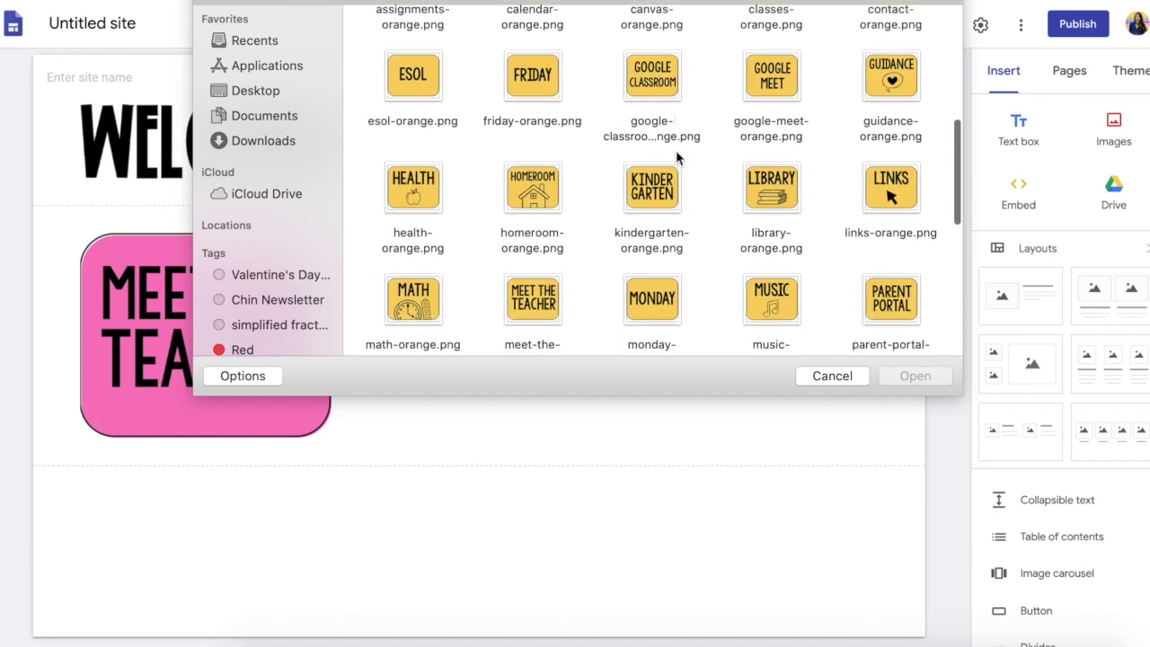
scroll(677, 155, down, 5)
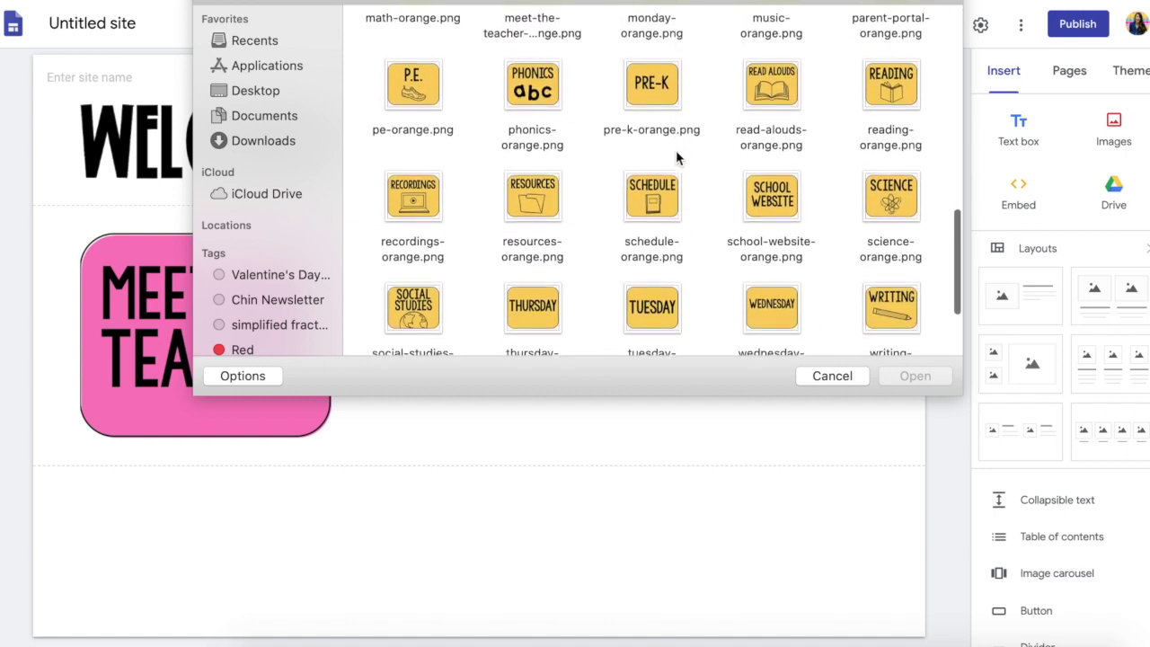
double_click(655, 194)
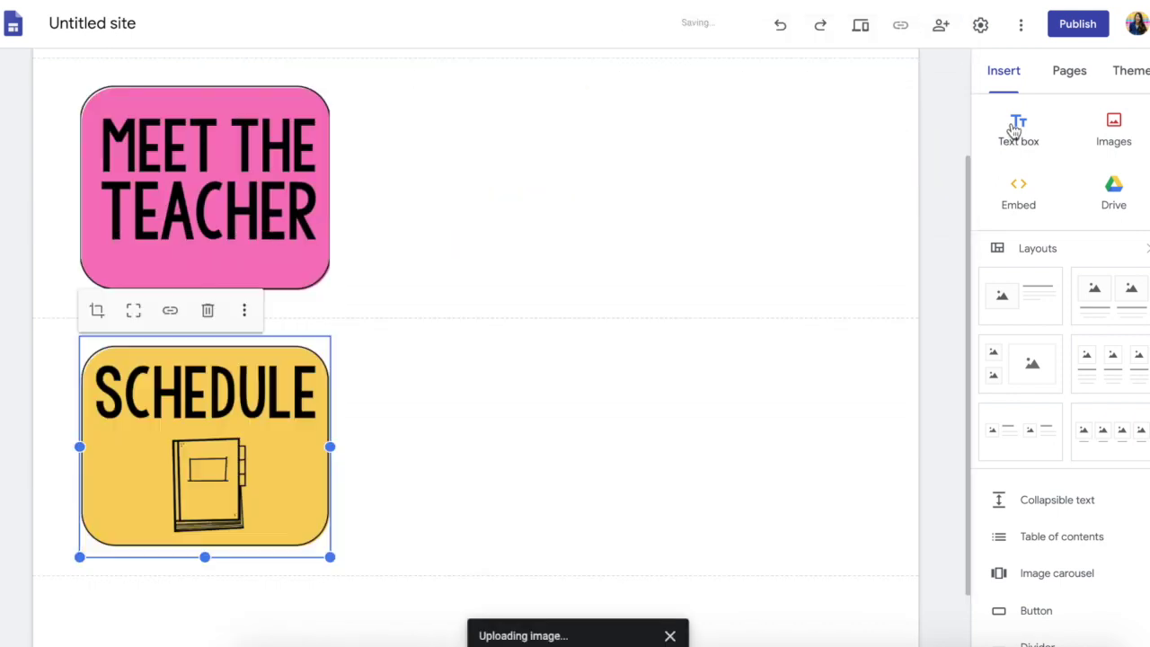
Upload the image classes-yellow.png from the Yellow Buttons folder onto the Home page.
click(1114, 125)
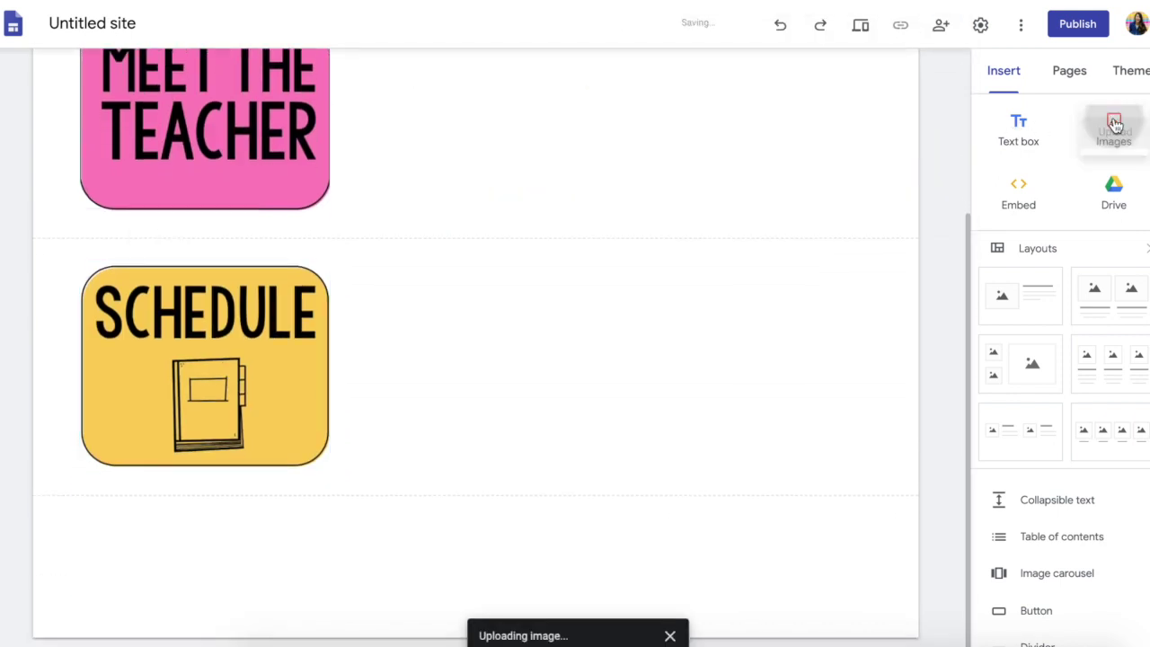
click(1091, 184)
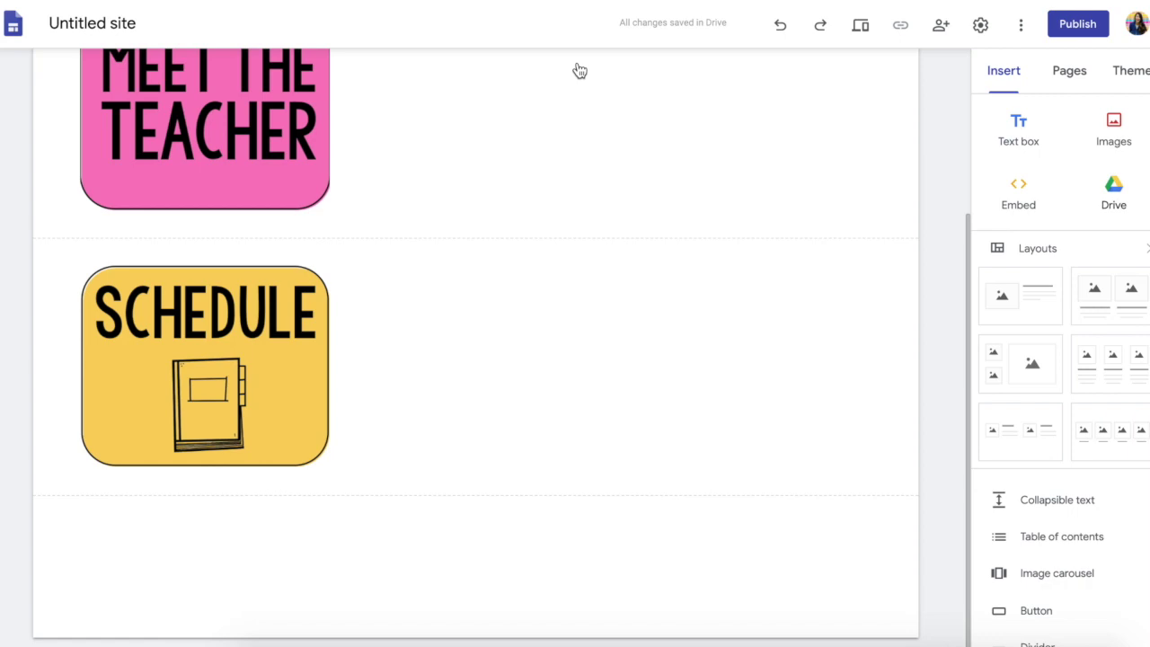
click(537, 13)
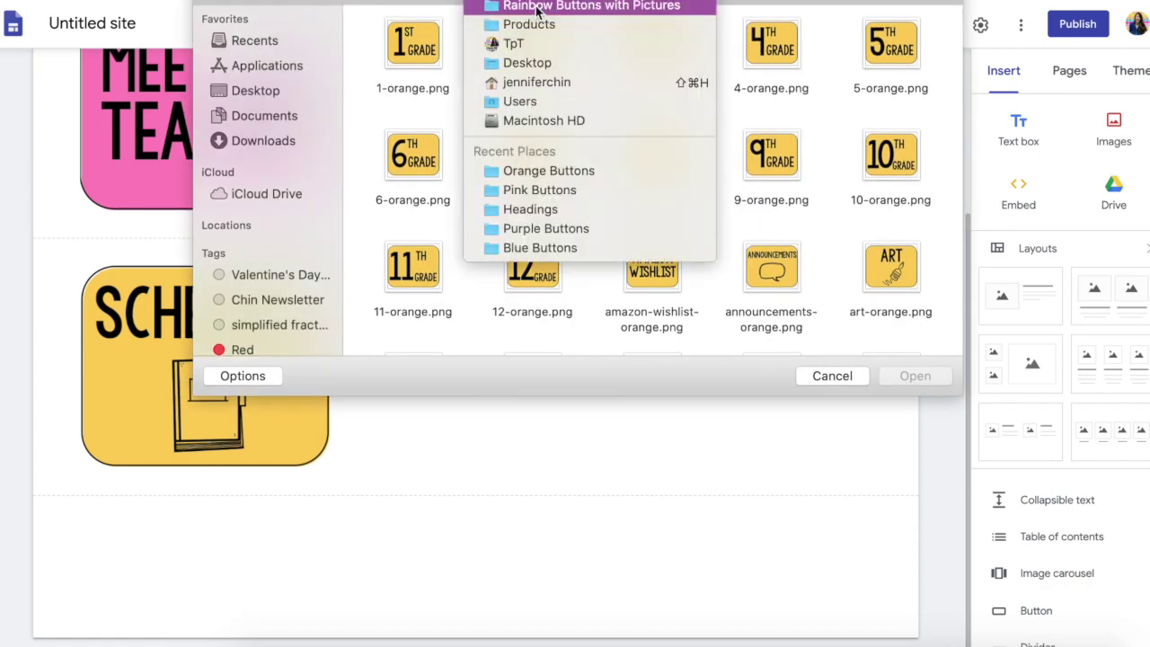
click(537, 7)
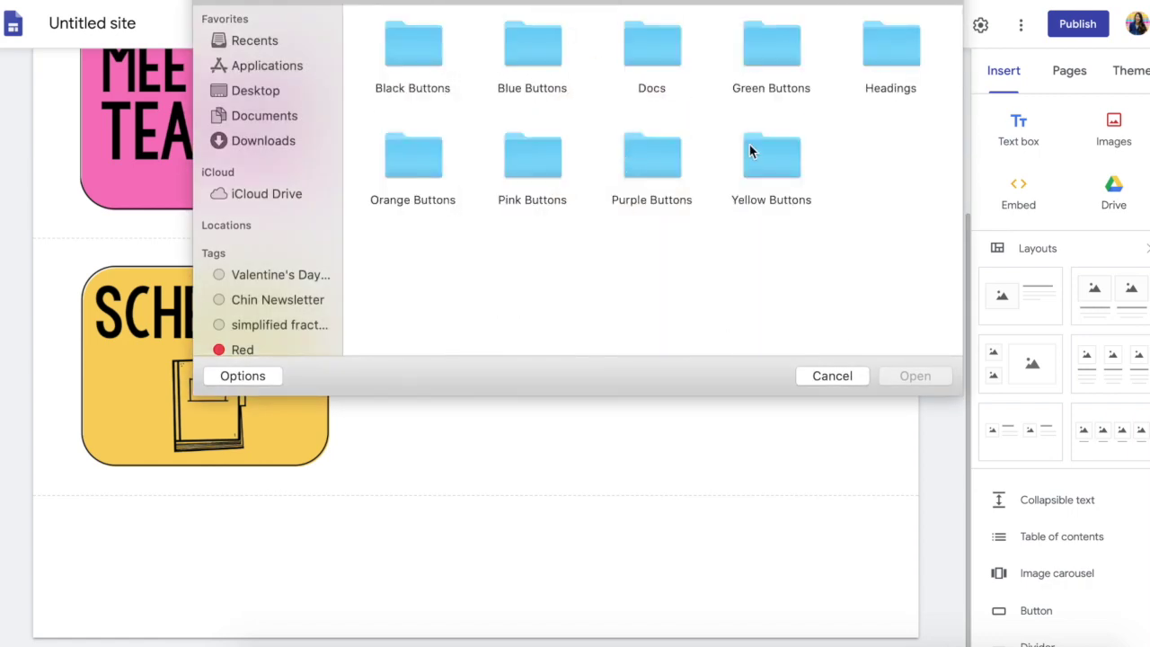
double_click(751, 151)
scroll(649, 170, down, 5)
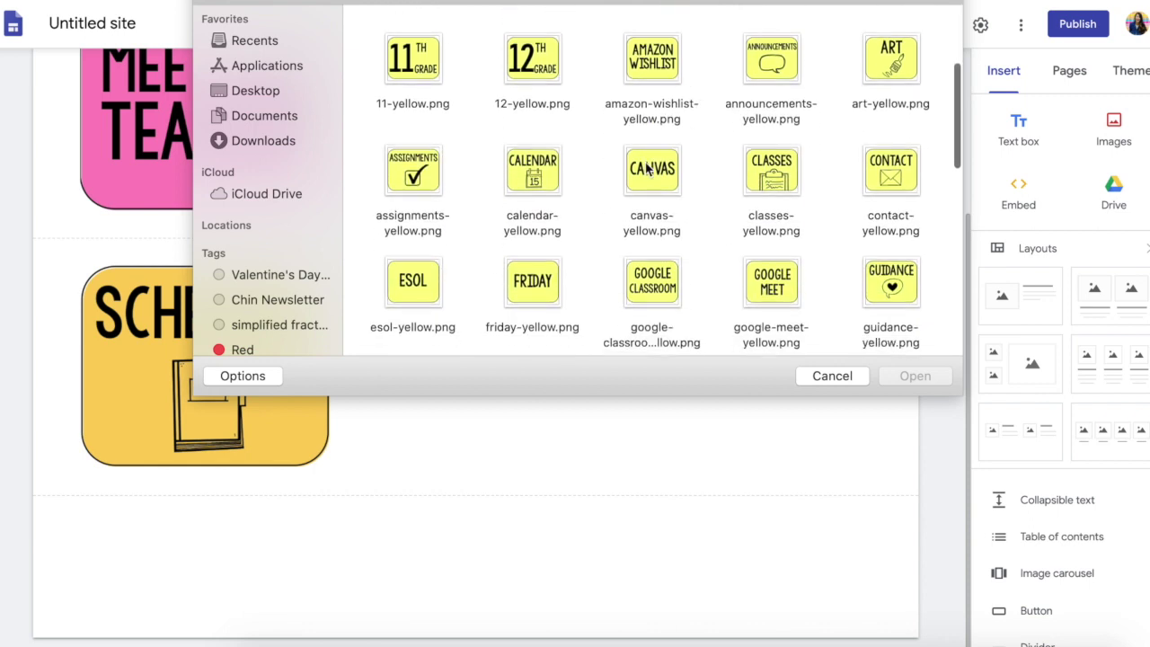
double_click(775, 170)
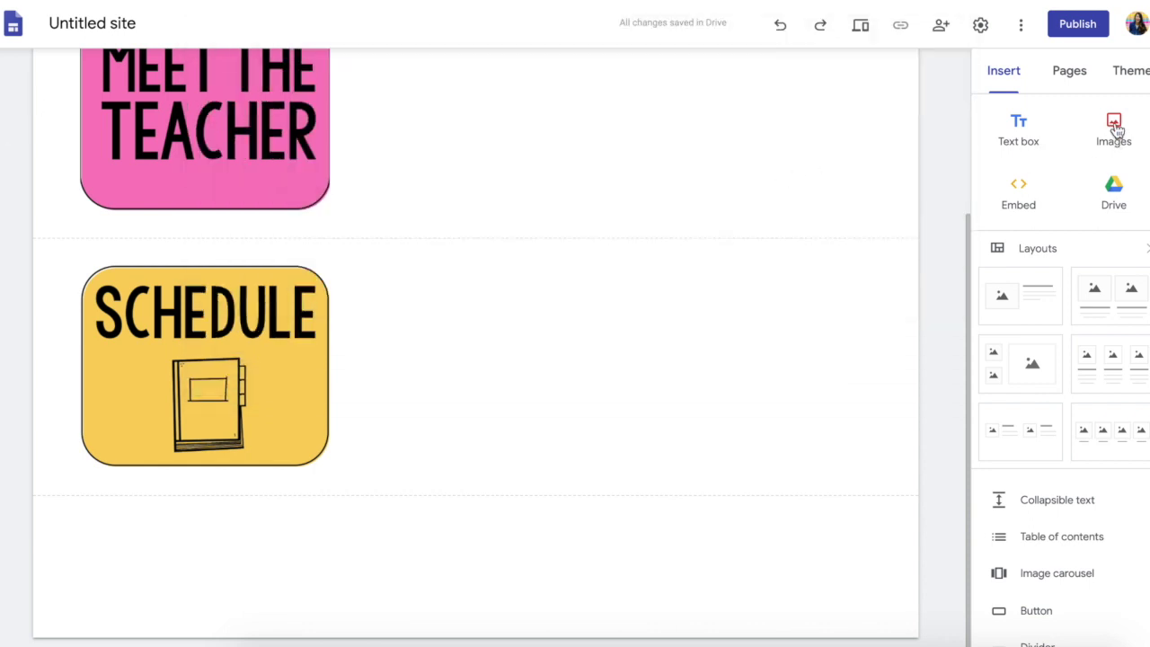
Upload the image links-green.png from the Green Buttons folder onto the Home page.
click(1116, 130)
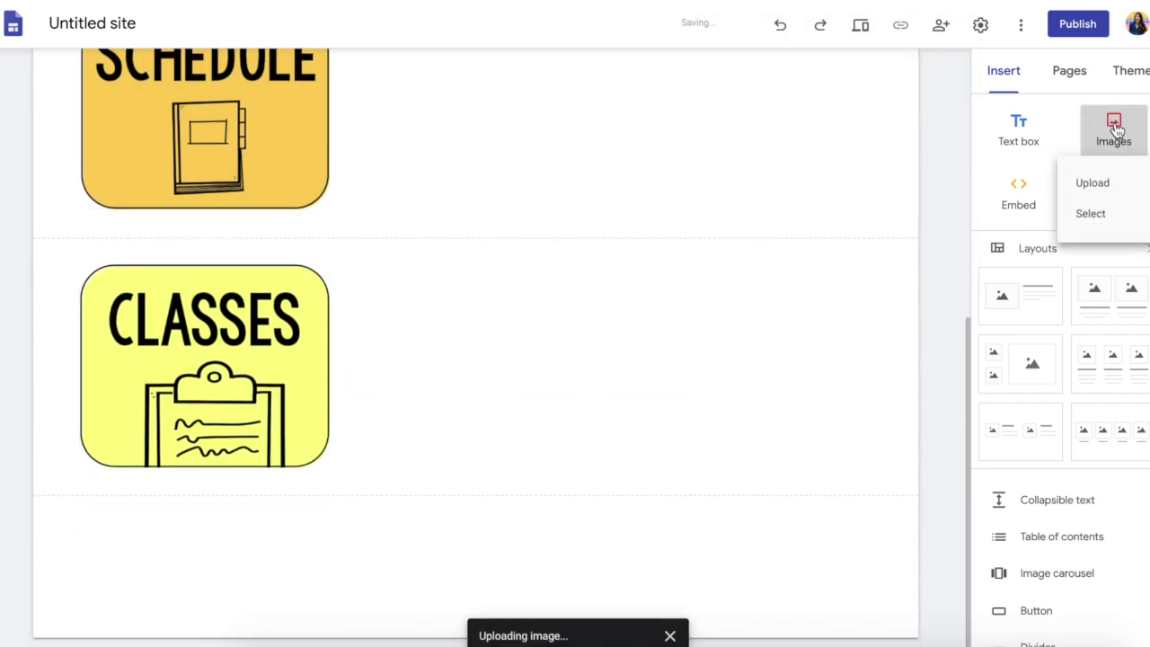
click(1089, 190)
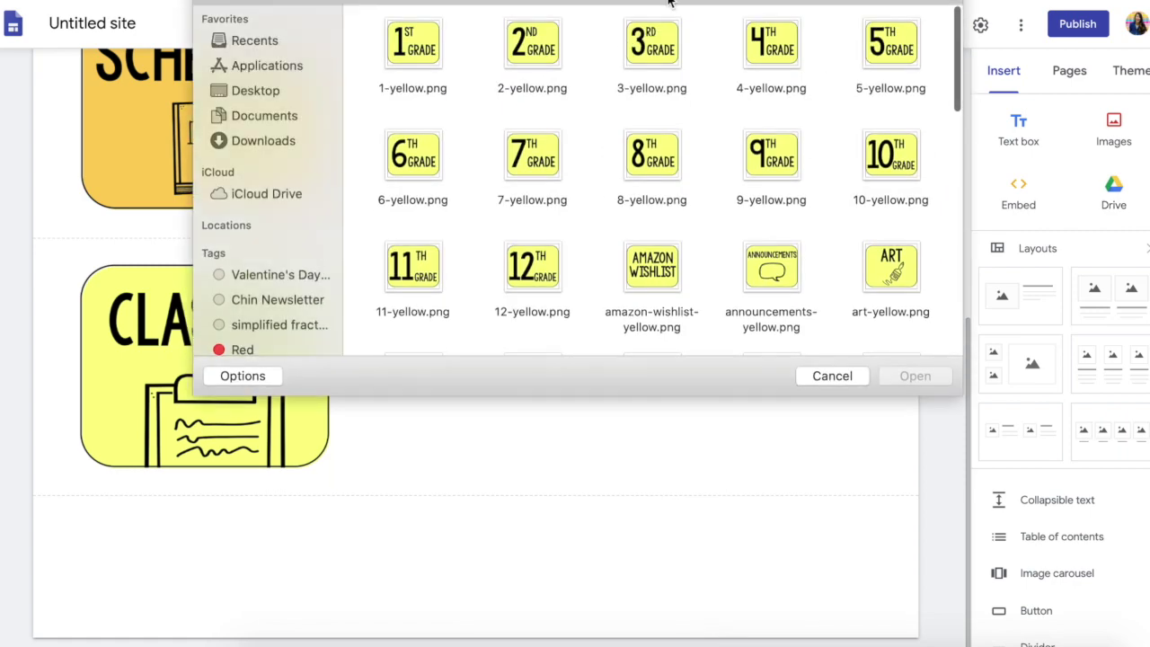
click(654, 6)
click(654, 5)
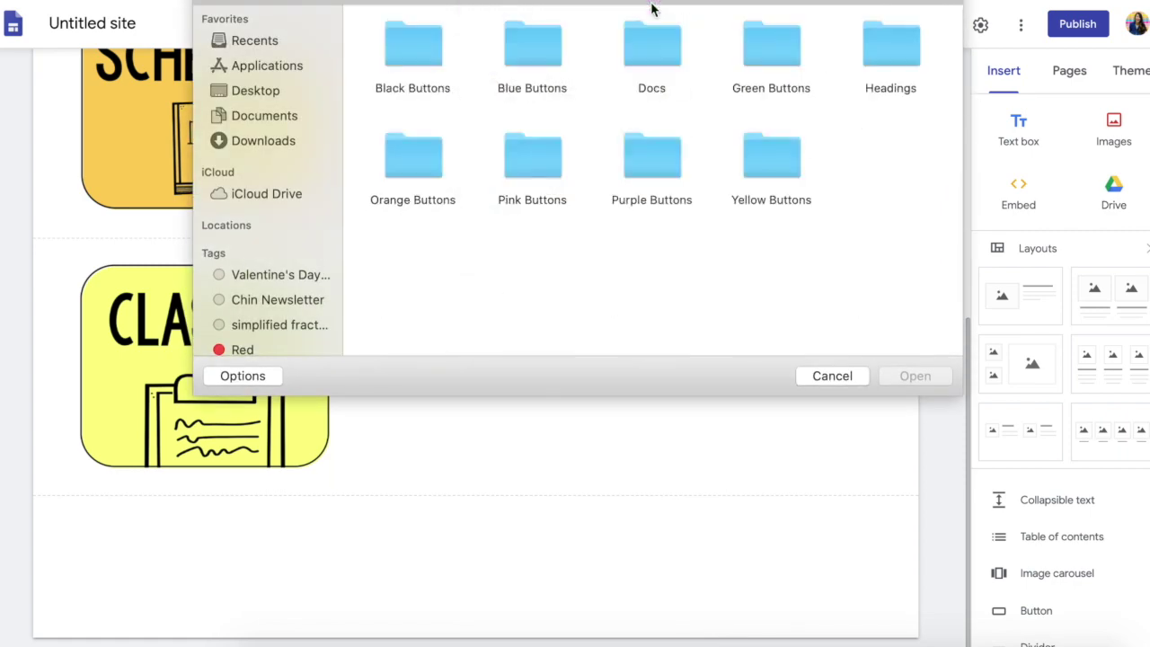
double_click(770, 65)
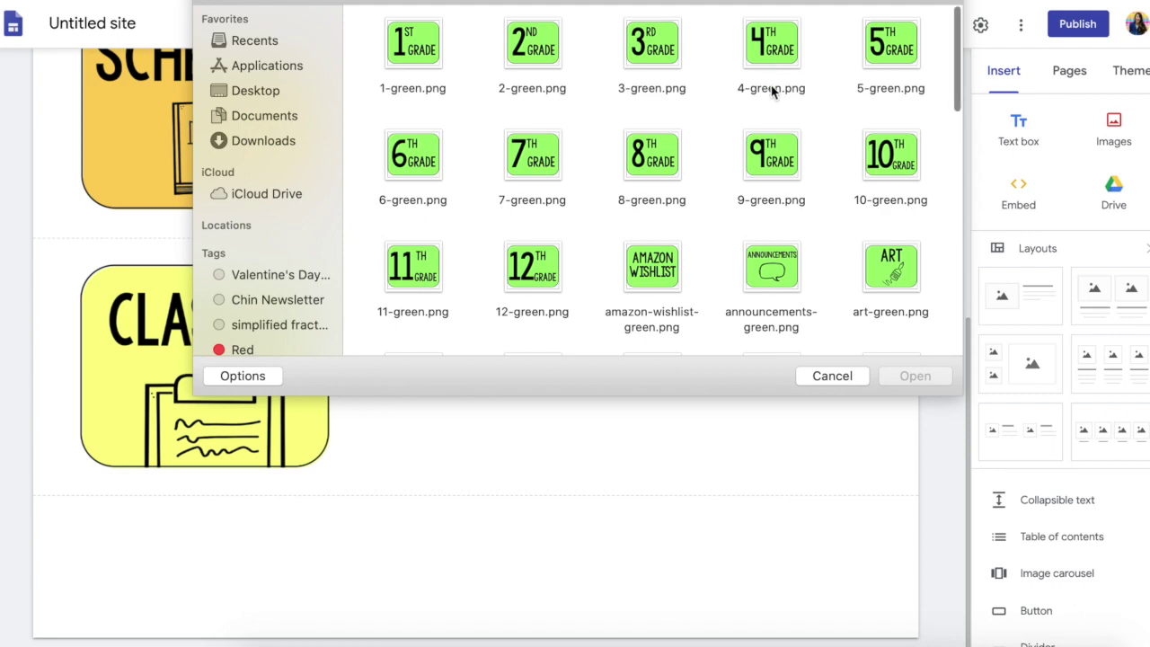
scroll(710, 215, down, 5)
double_click(889, 216)
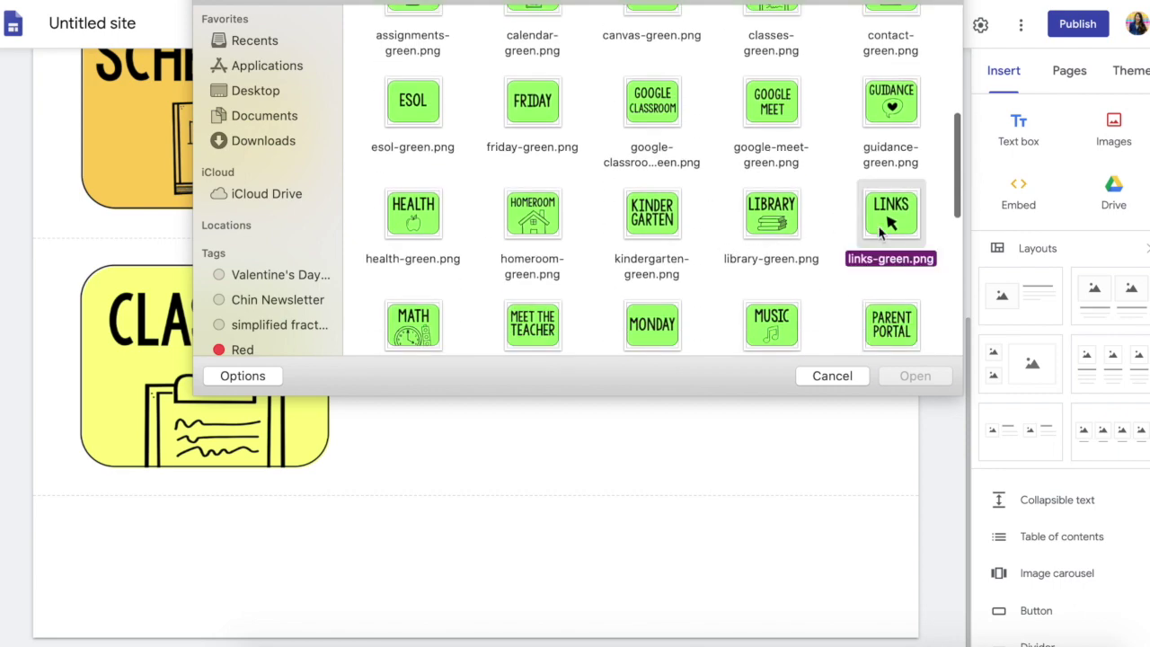
Upload the blue Recordings button image from the Blue Buttons folder onto the Home page.
click(1106, 135)
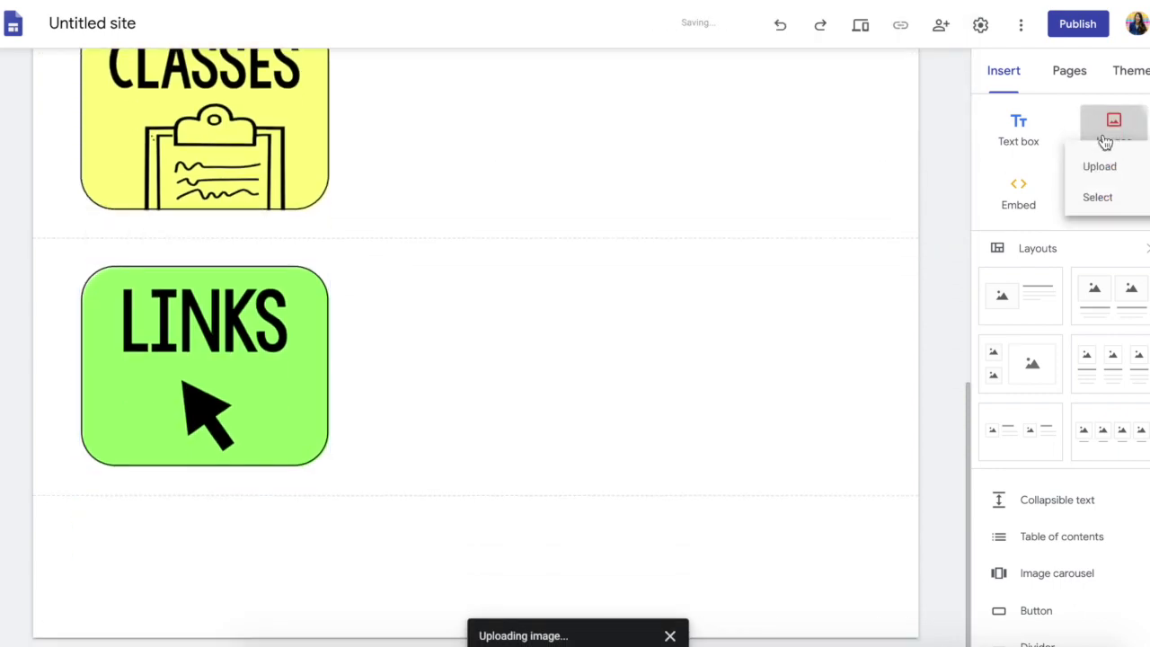
click(1095, 184)
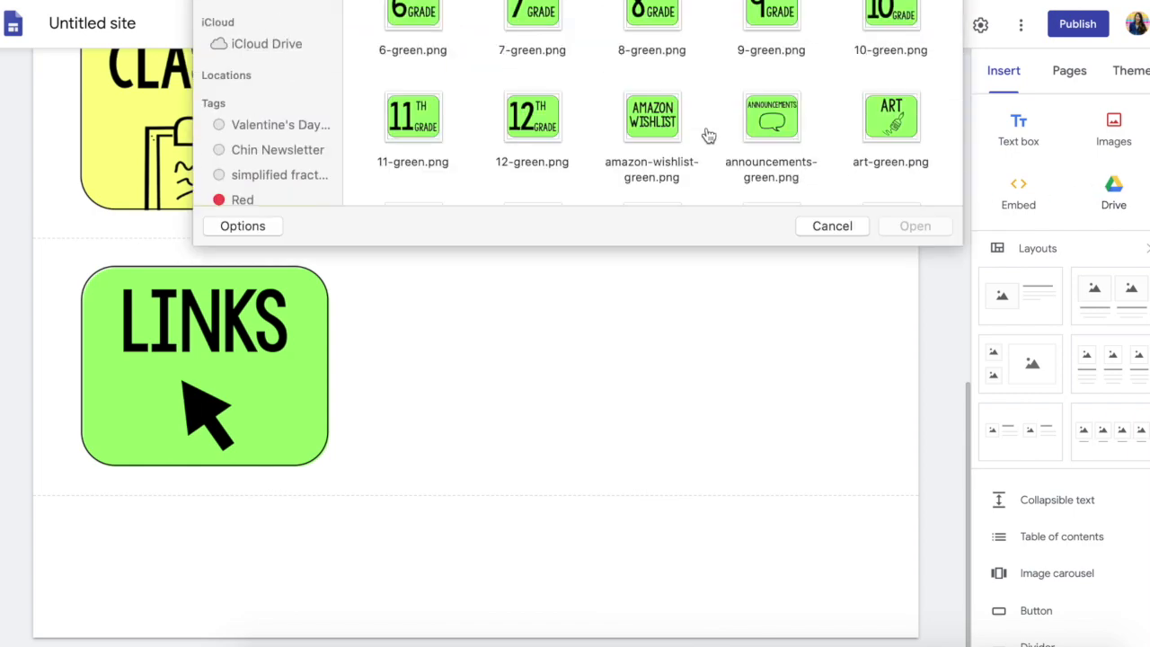
click(609, 11)
click(604, 7)
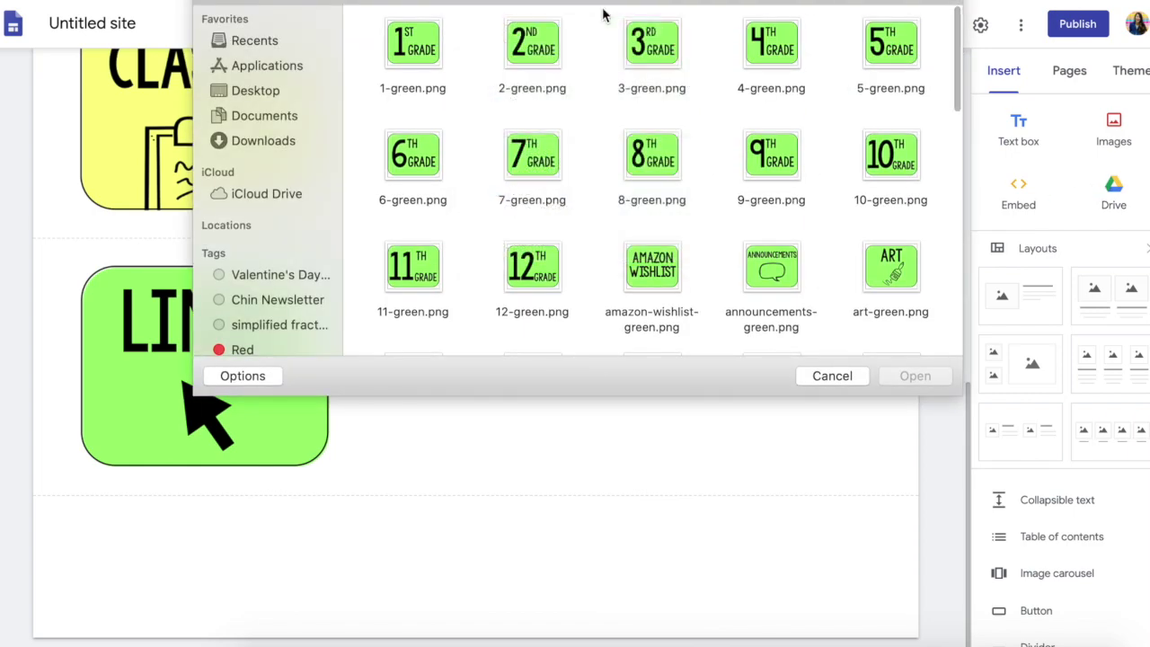
double_click(538, 56)
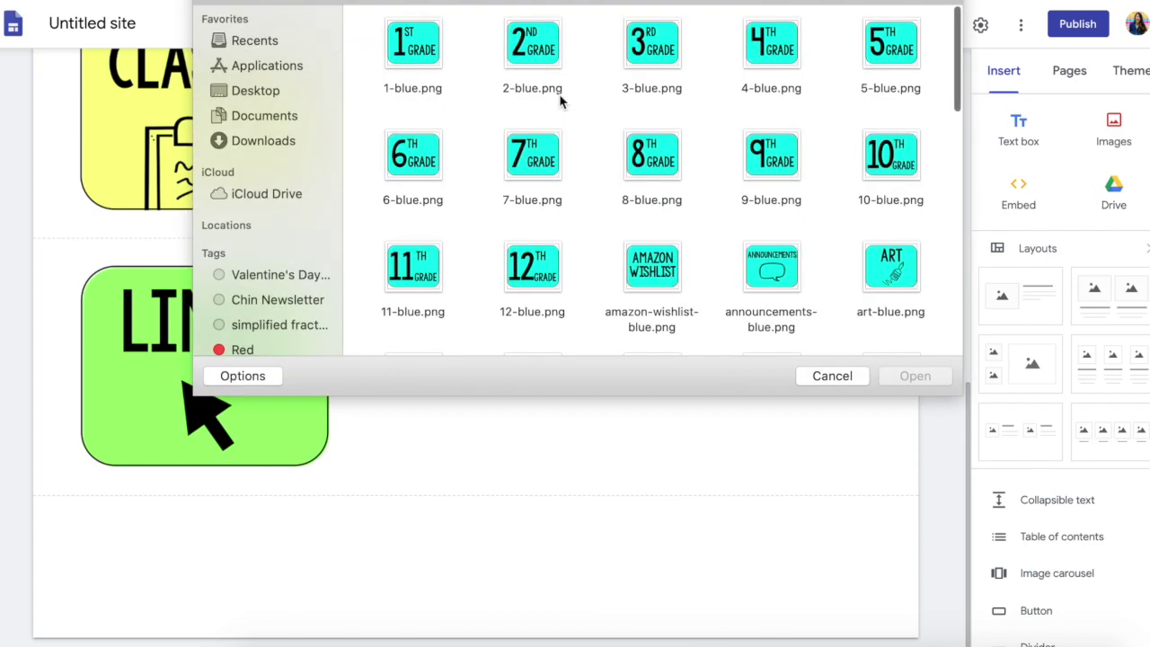
scroll(601, 242, down, 5)
scroll(601, 243, down, 5)
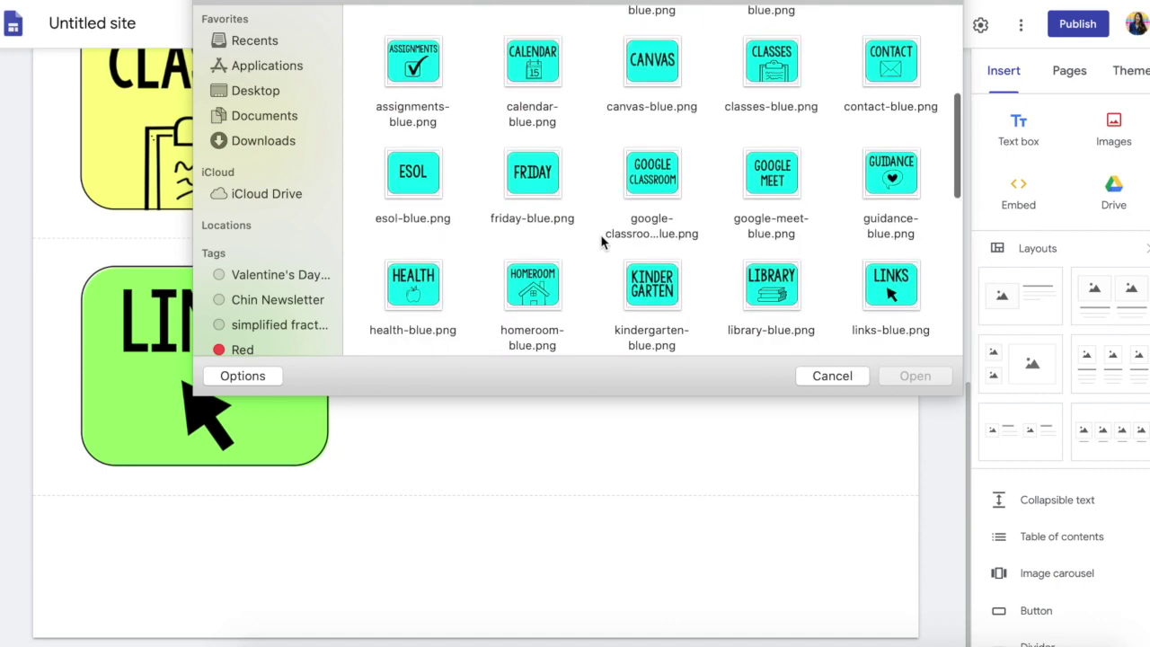
scroll(601, 243, down, 5)
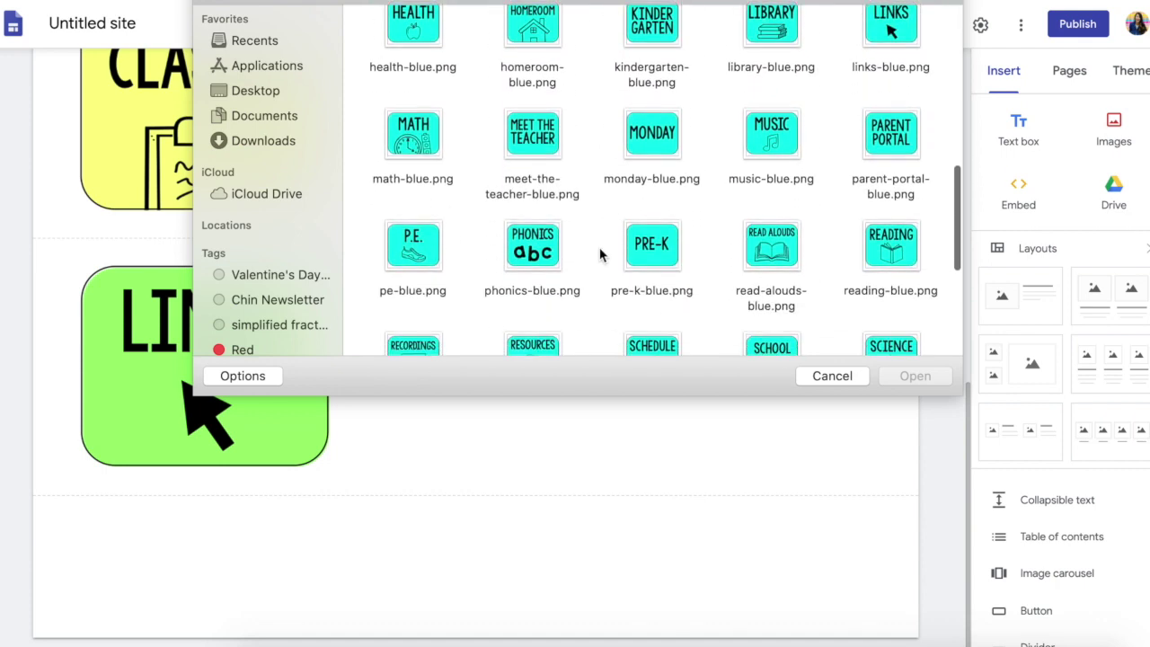
double_click(441, 266)
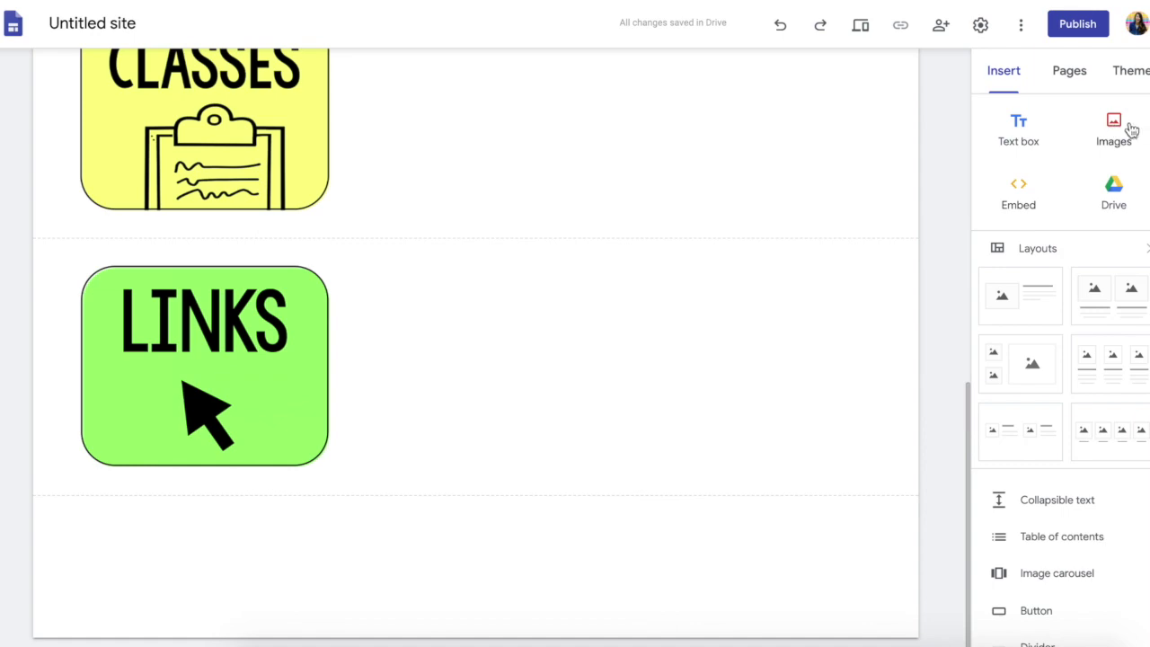
Upload the image resources-purple.png from the Purple Buttons folder onto the Home page.
click(1113, 130)
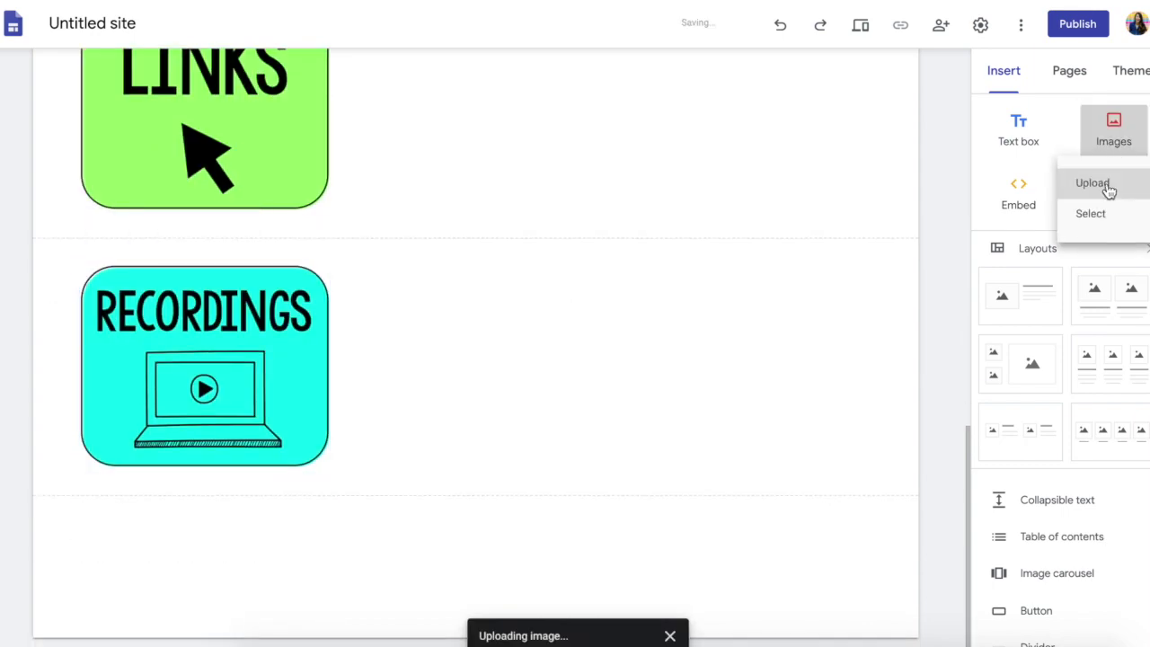
click(1108, 185)
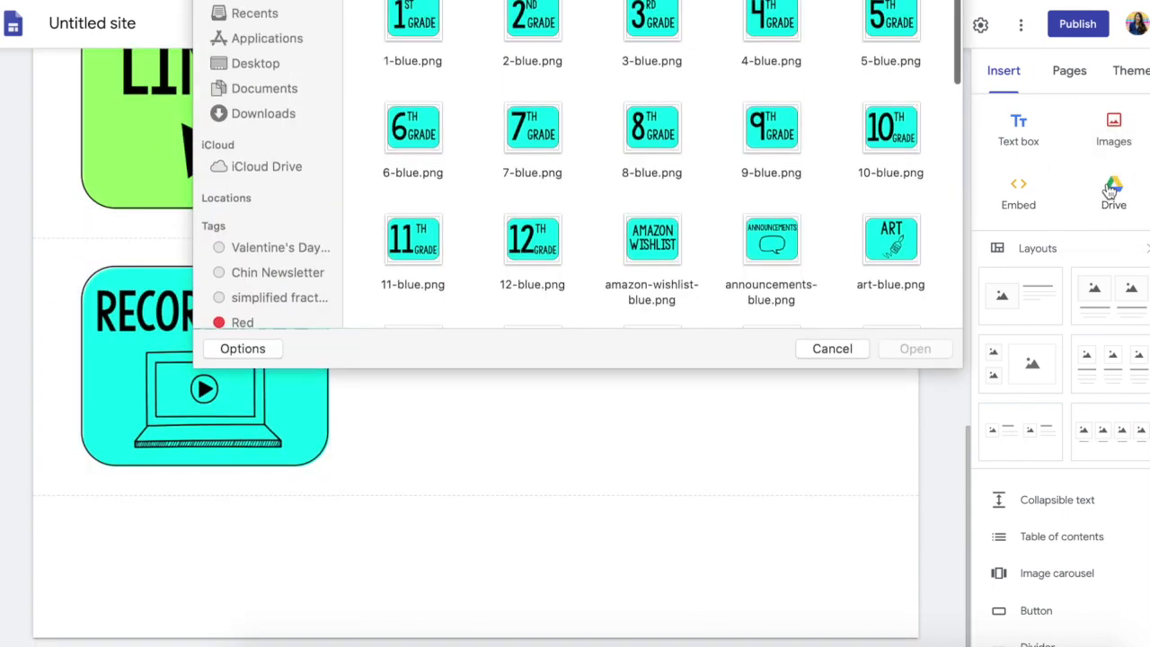
scroll(676, 150, down, 1)
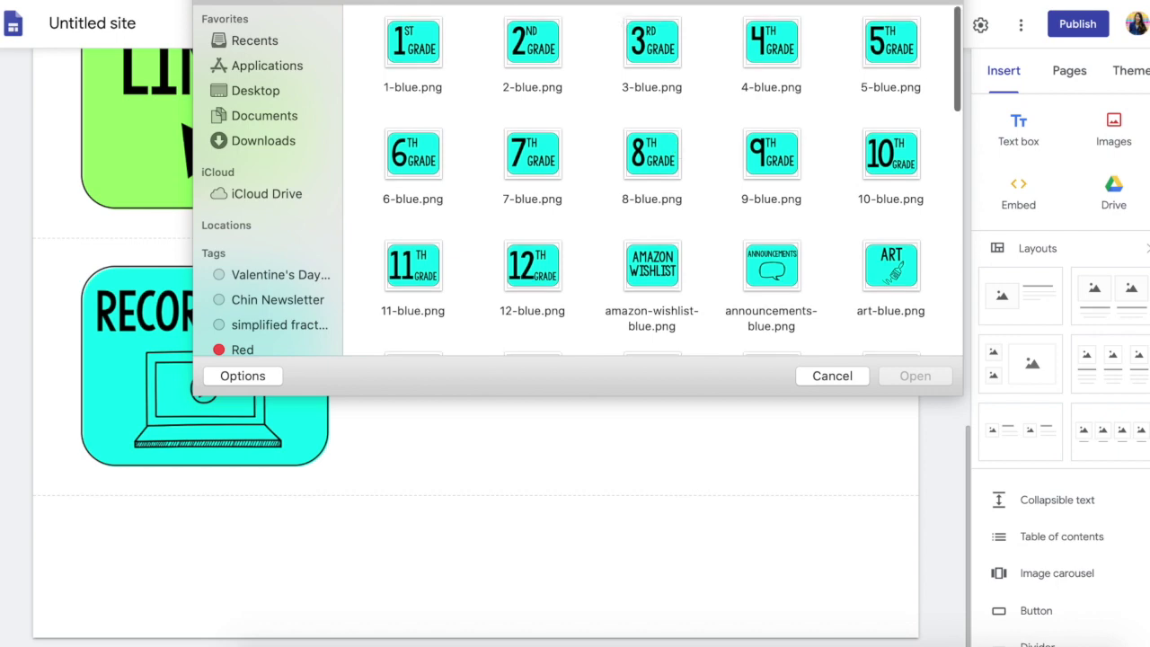
click(620, 1)
click(620, 5)
double_click(647, 168)
scroll(716, 234, down, 5)
scroll(716, 234, down, 10)
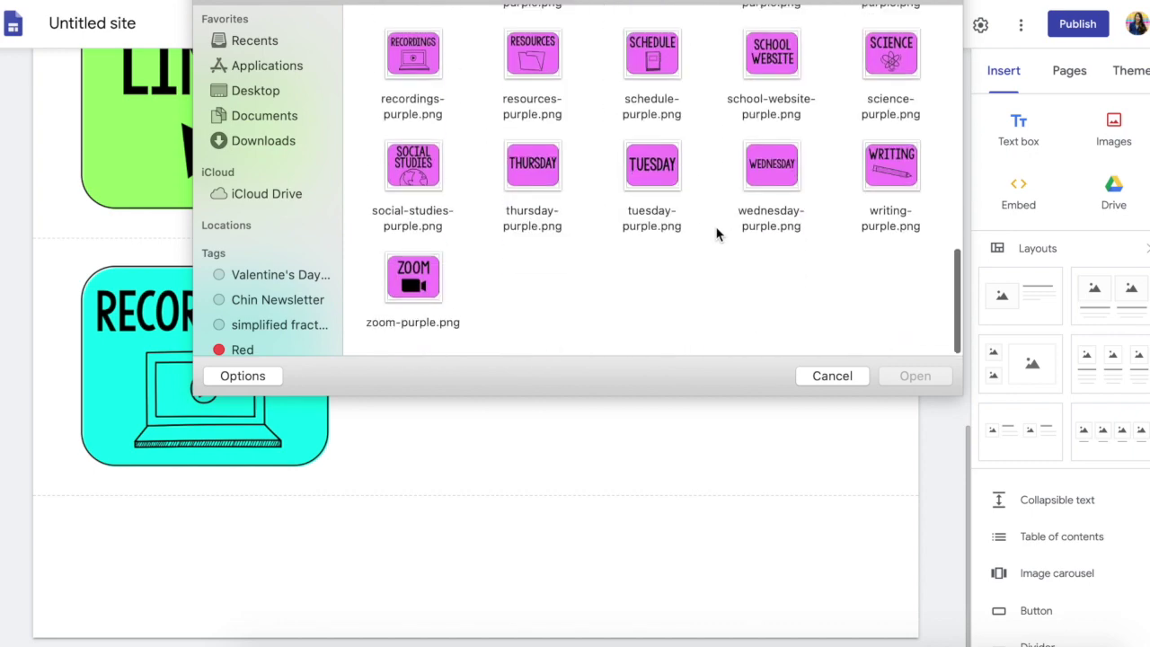
double_click(530, 49)
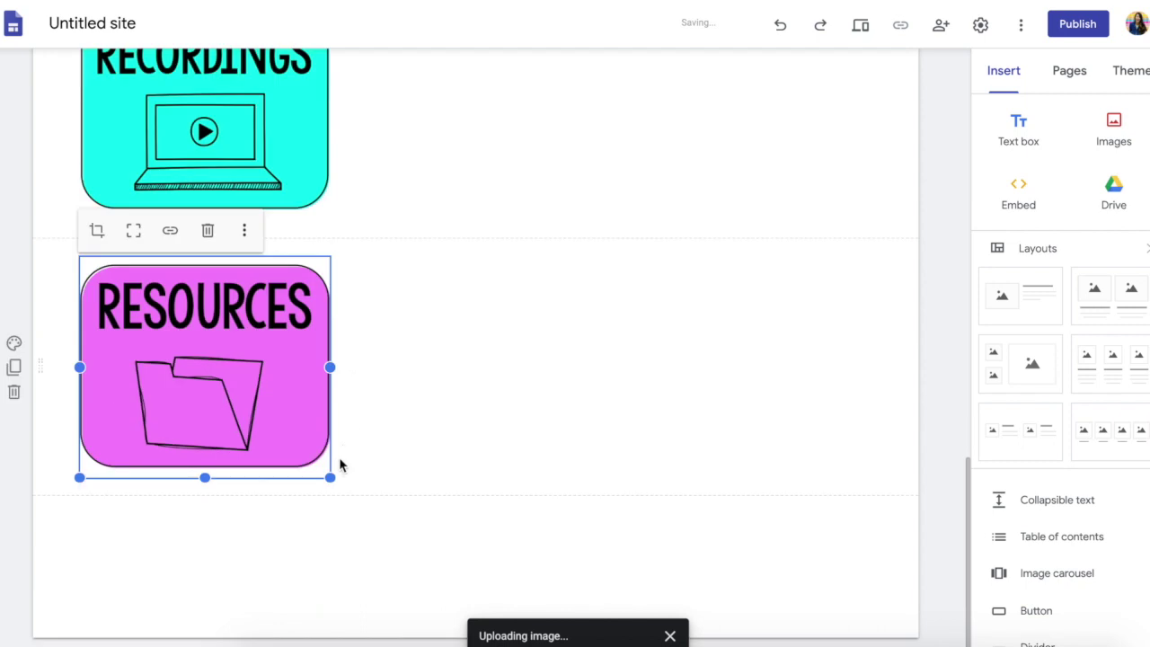
Move the button images upward into one section so all six, from Meet the Teacher to Resources, form a single grouped column.
drag(200, 320, 211, 155)
scroll(206, 275, up, 2)
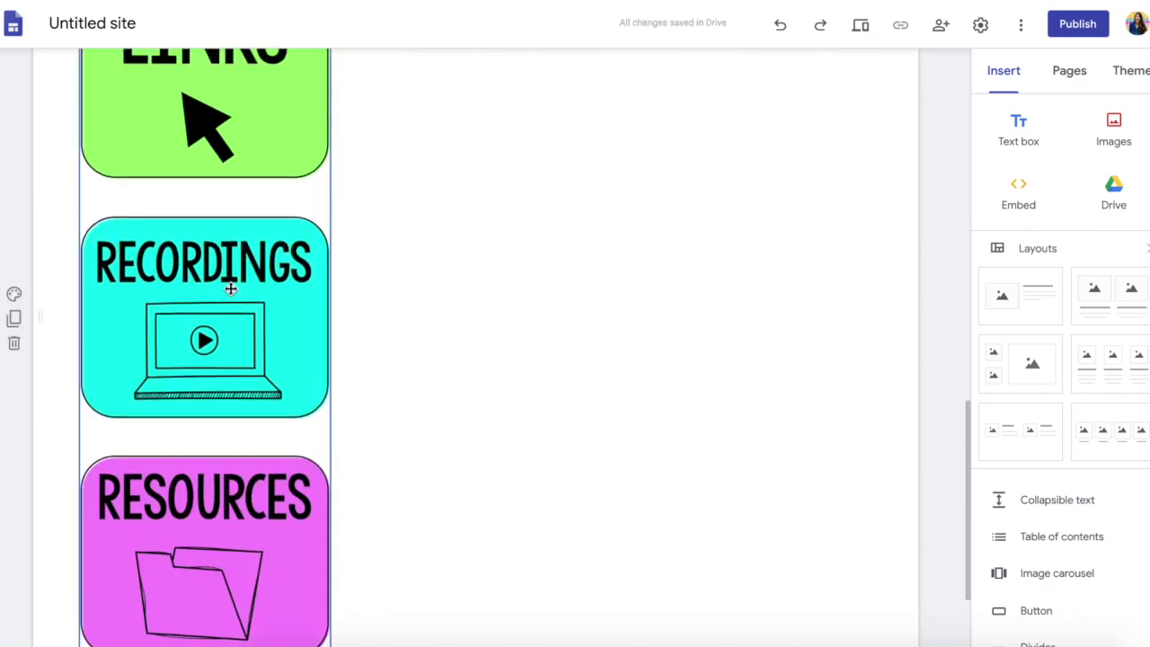
scroll(269, 296, up, 3)
drag(226, 359, 225, 287)
scroll(222, 352, up, 3)
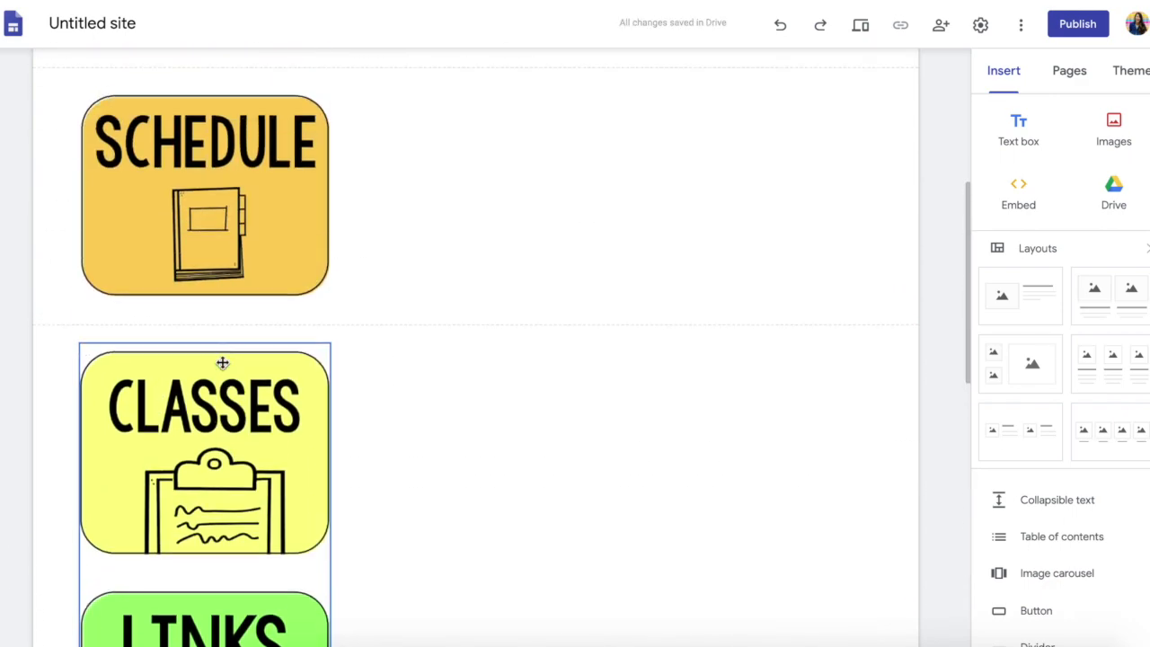
drag(220, 359, 220, 316)
drag(226, 385, 232, 305)
scroll(225, 385, up, 3)
Select the grouped button column and narrow it to about half its width.
scroll(263, 243, down, 10)
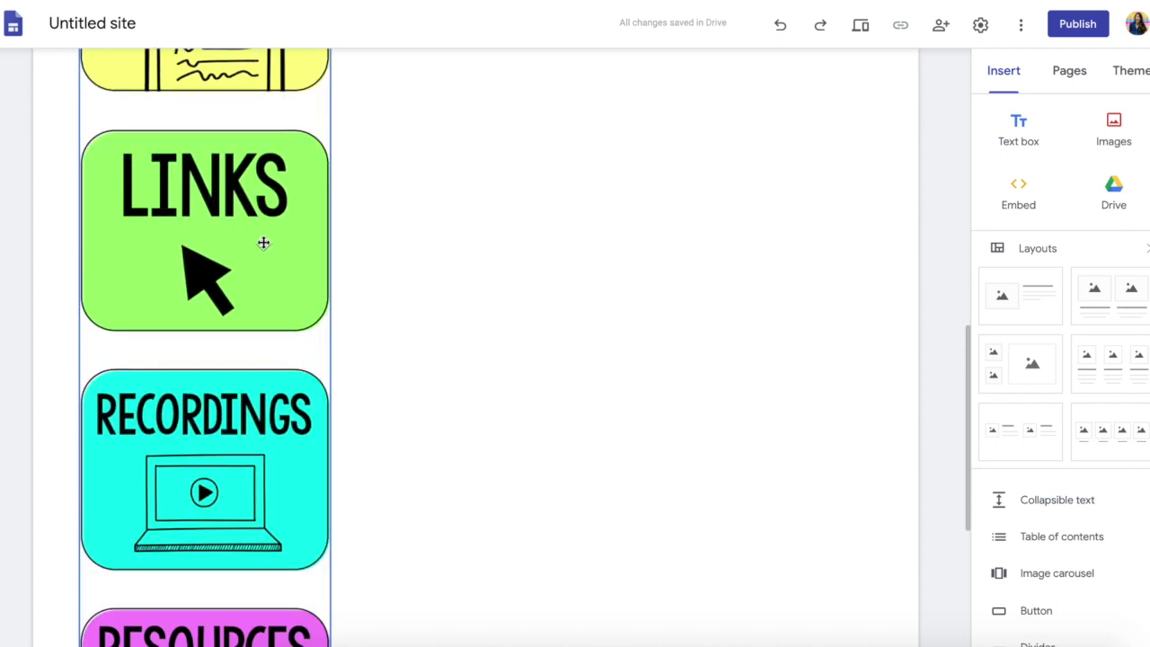
click(264, 374)
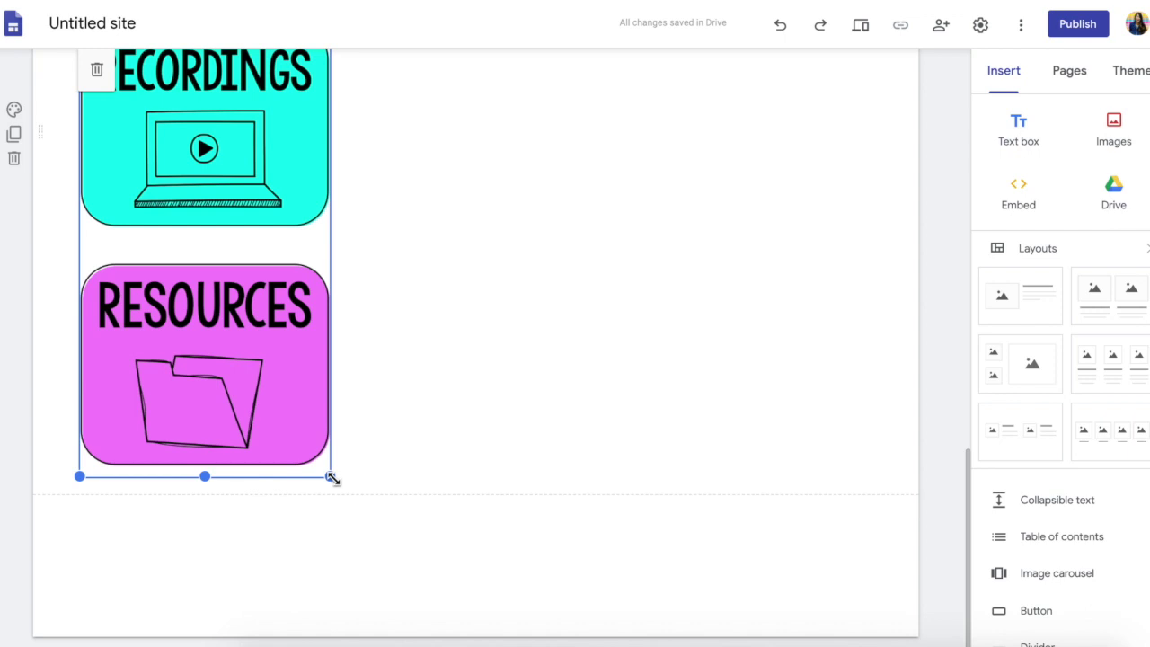
drag(331, 477, 189, 397)
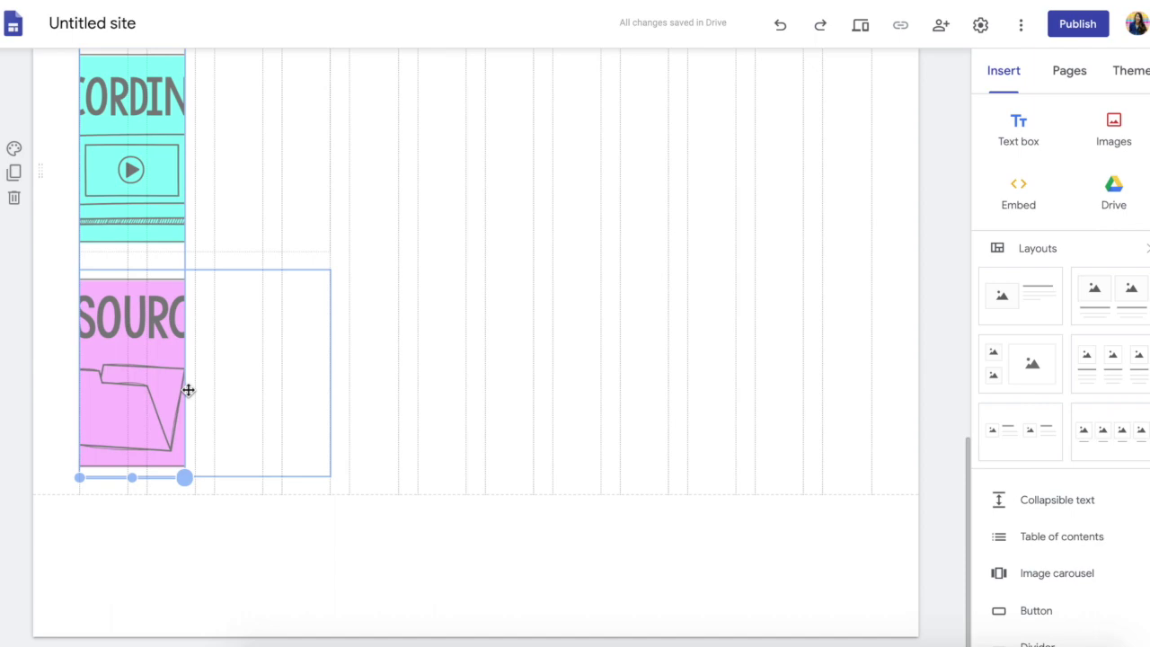
Uncrop the Meet the Teacher and Schedule button images so each fits fully in the narrow column.
scroll(189, 394, up, 10)
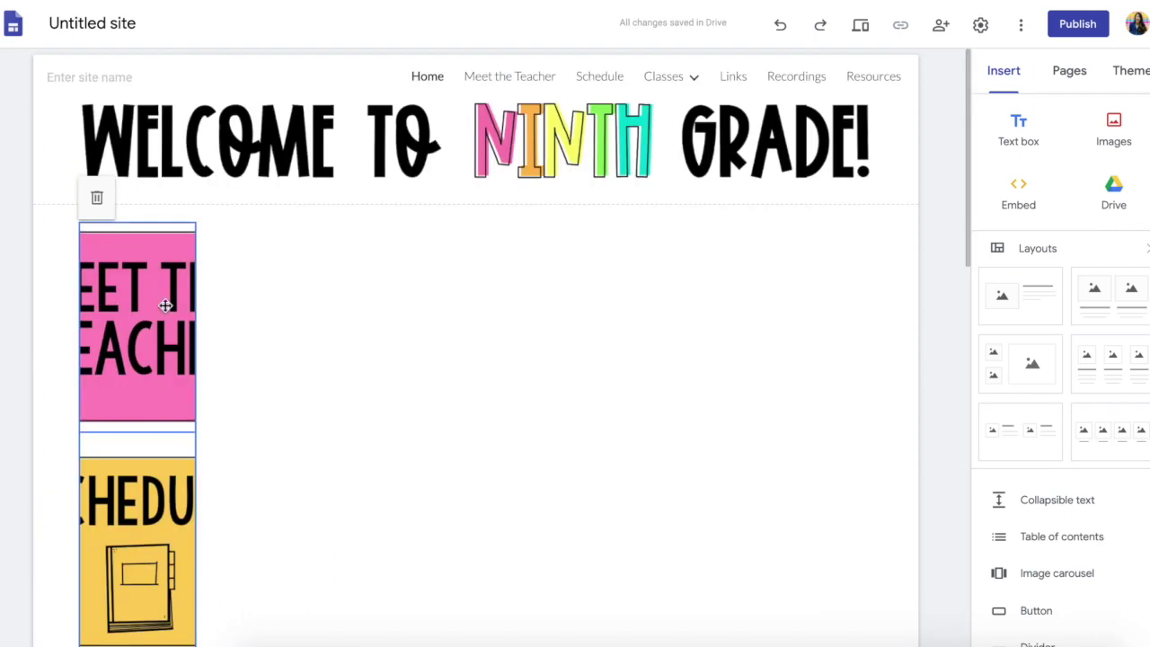
click(154, 267)
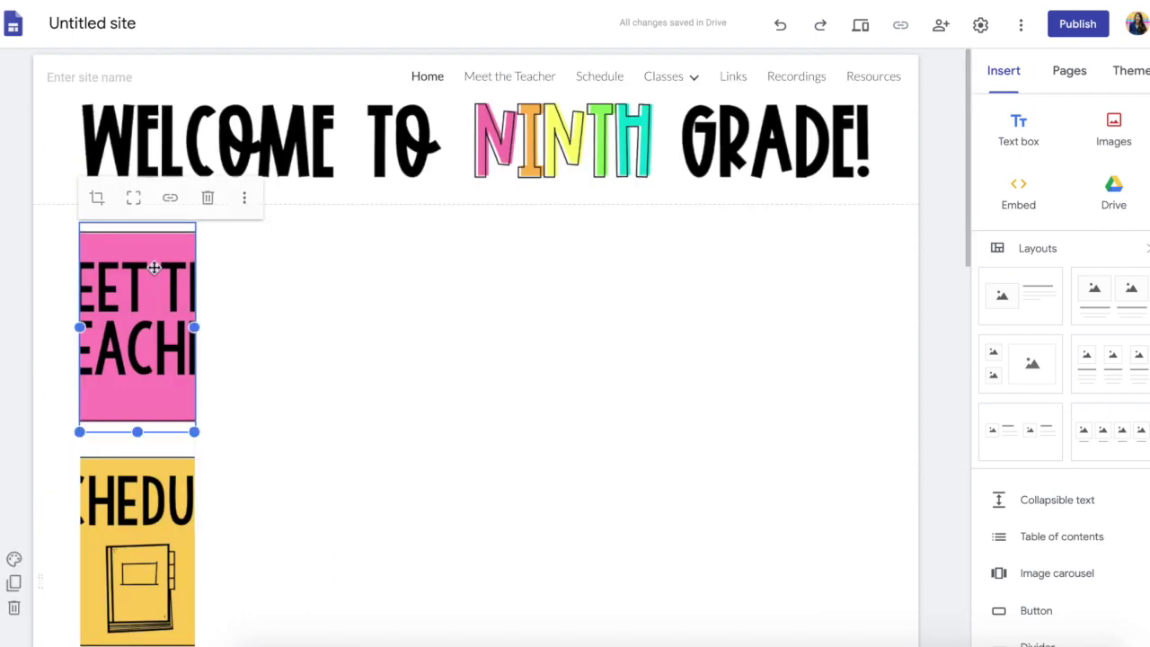
click(133, 196)
click(147, 392)
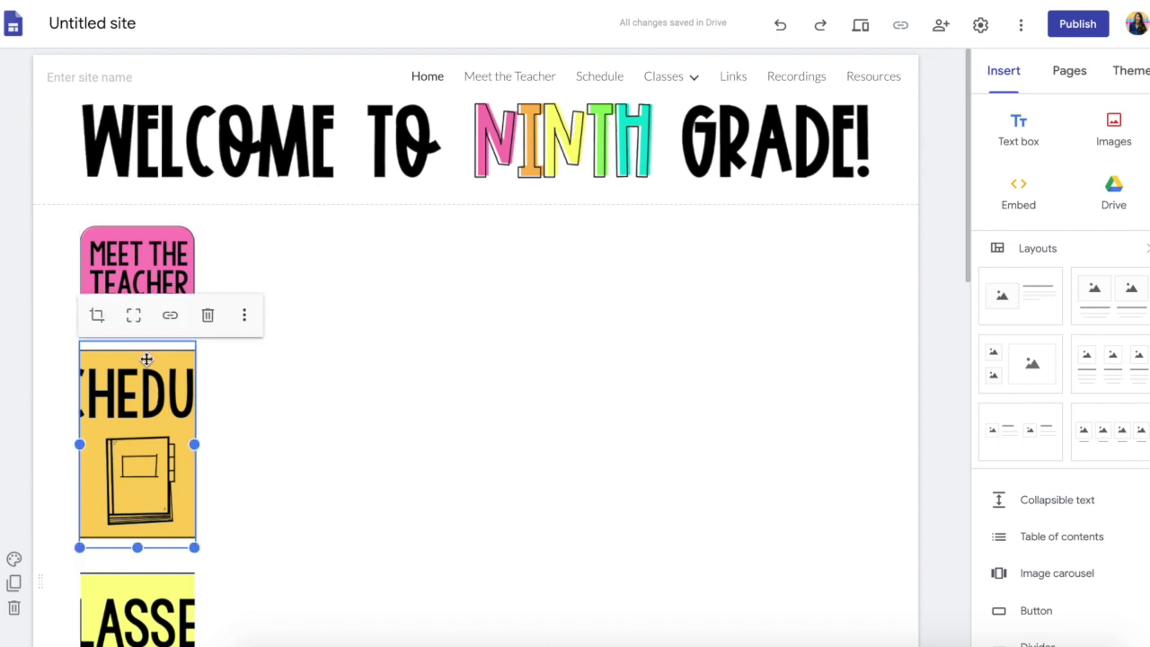
click(136, 314)
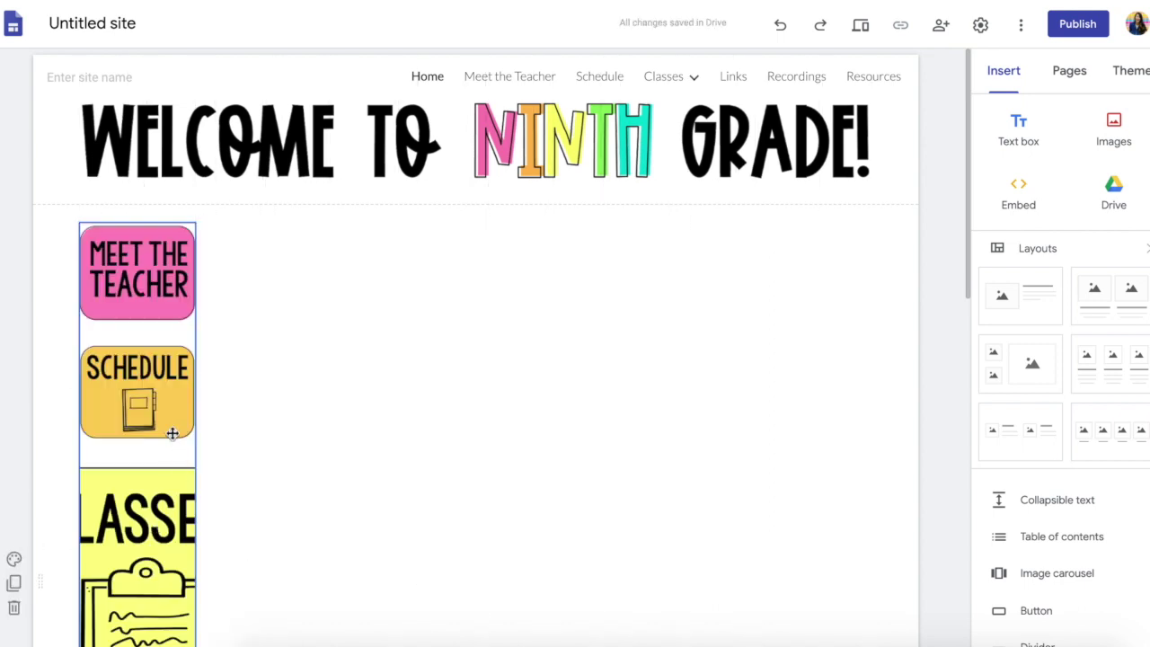
Uncrop the Classes and Links button images in the narrow column.
scroll(173, 434, down, 3)
click(169, 342)
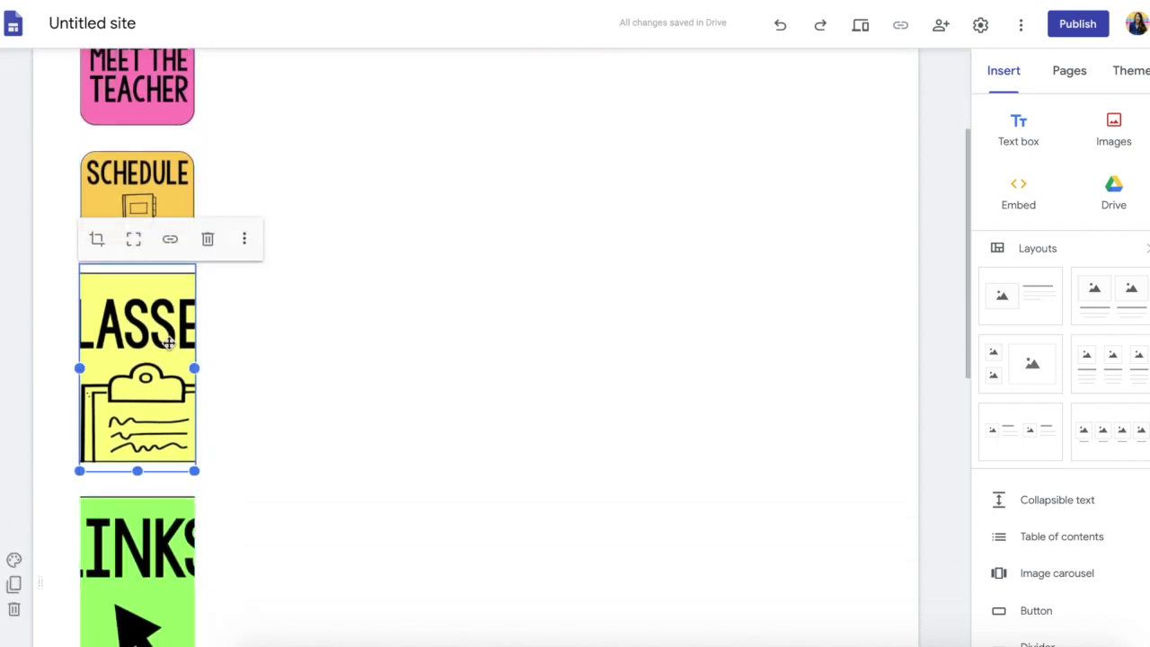
click(141, 248)
scroll(148, 314, down, 1)
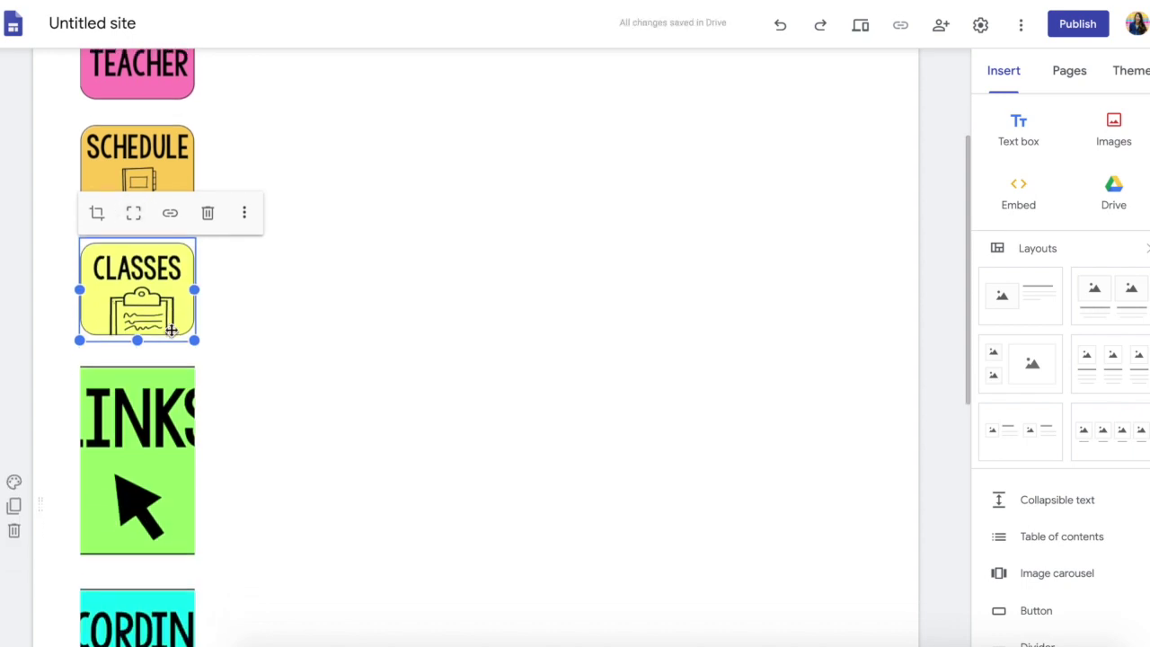
click(156, 384)
click(134, 288)
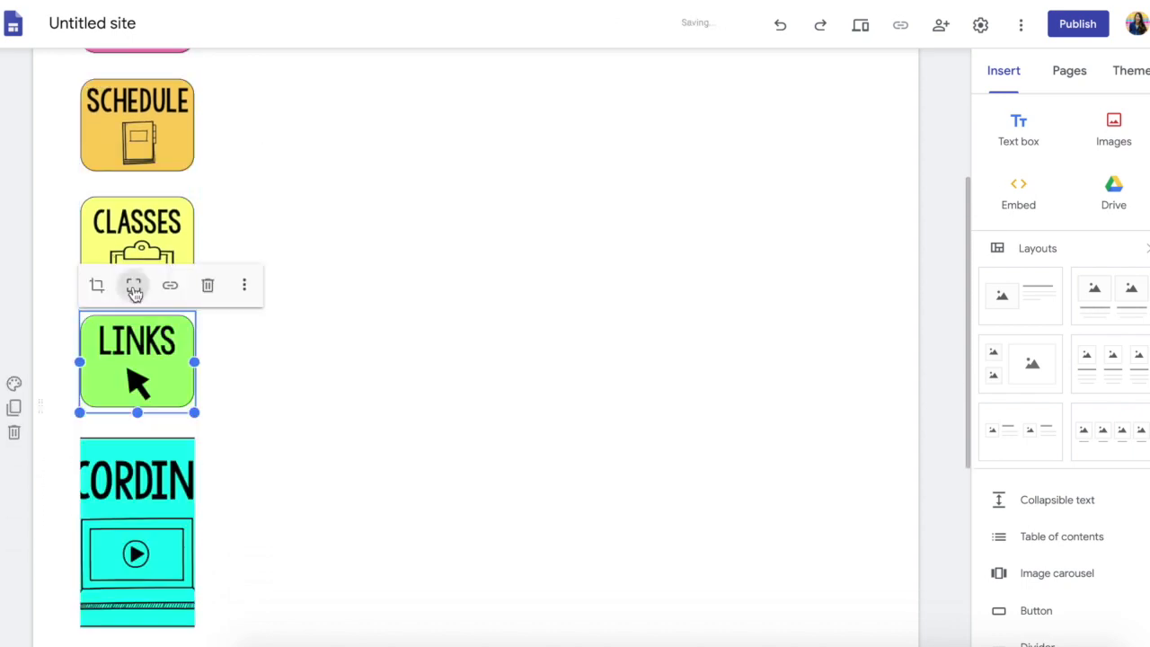
Uncrop the Recordings and Resources button images at the end of the column.
scroll(134, 293, down, 1)
scroll(135, 294, down, 1)
click(139, 340)
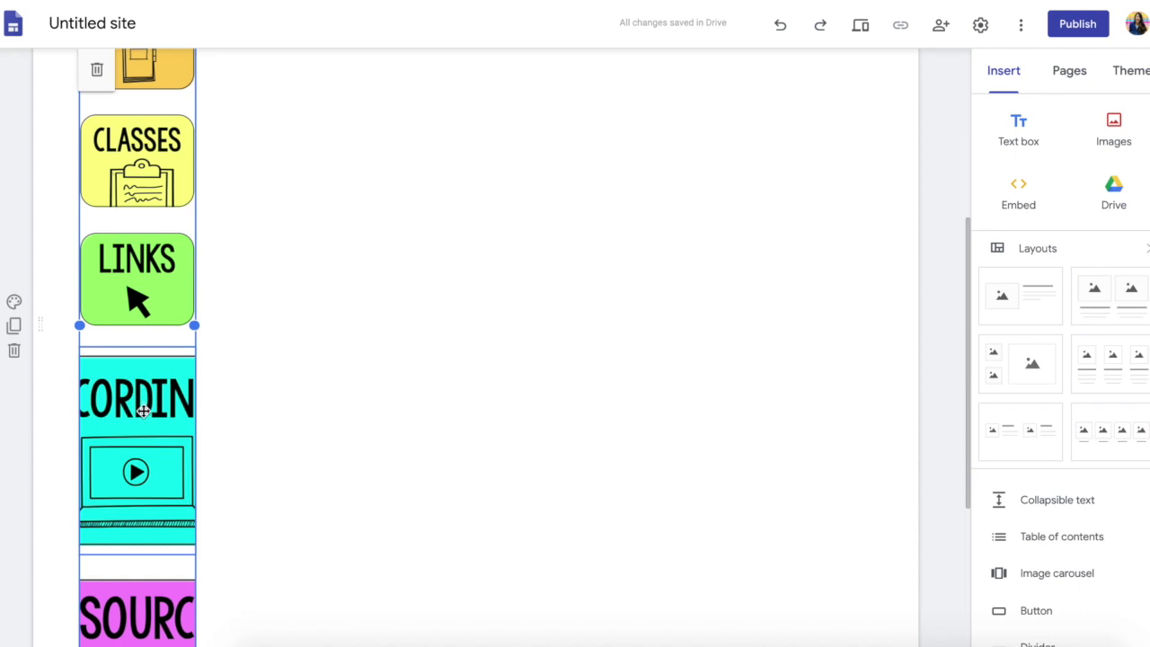
click(143, 410)
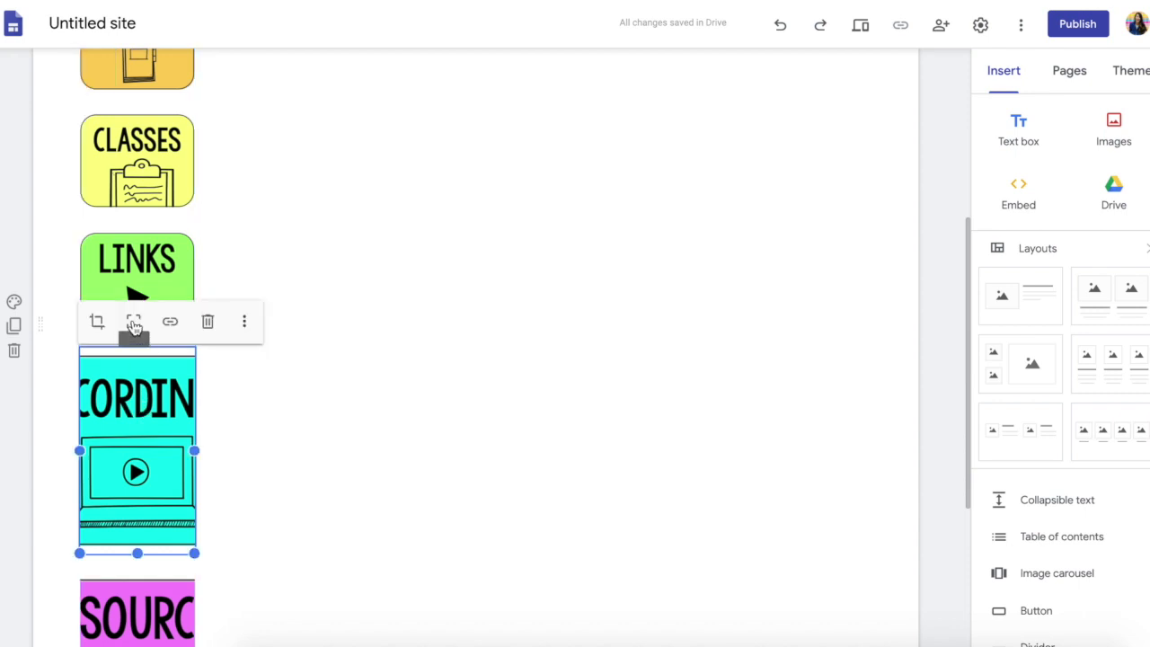
click(133, 325)
scroll(148, 369, down, 3)
click(157, 386)
click(153, 354)
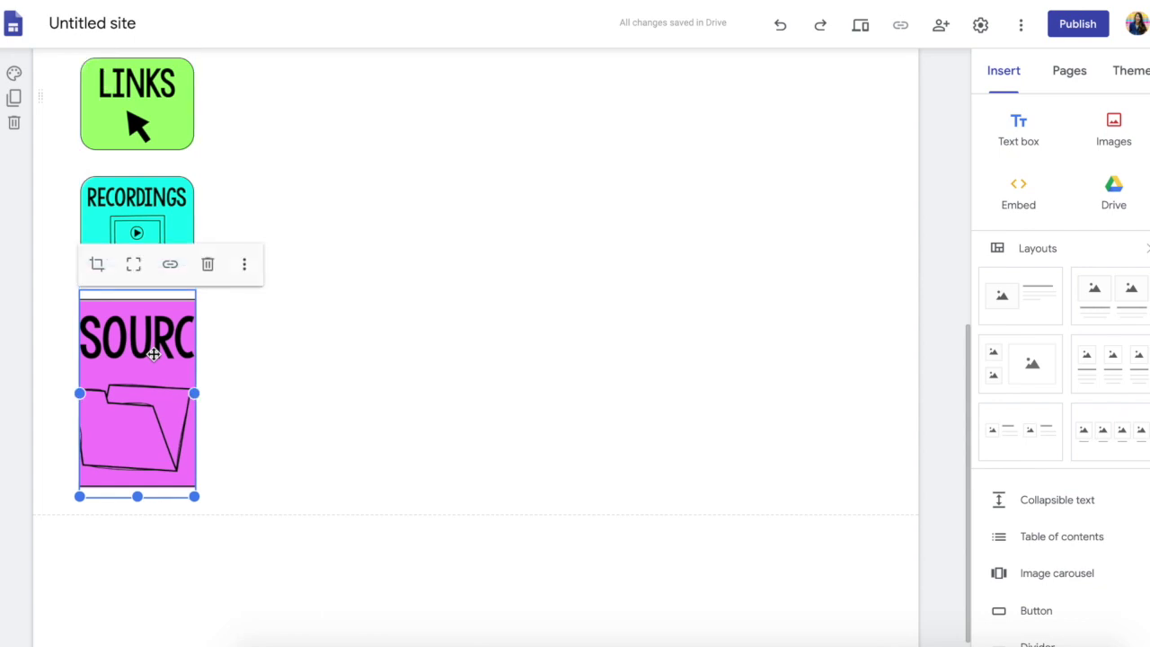
click(136, 263)
Link the Meet the Teacher button image to the site's Meet the Teacher page.
scroll(279, 548, up, 3)
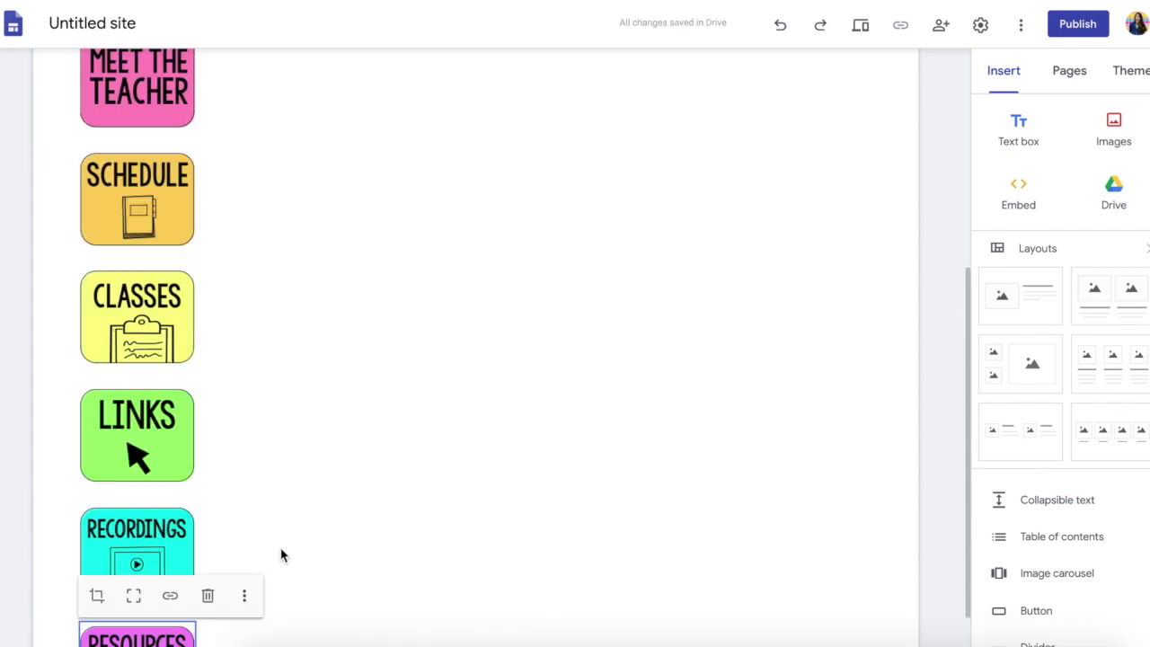
scroll(281, 555, up, 3)
click(155, 300)
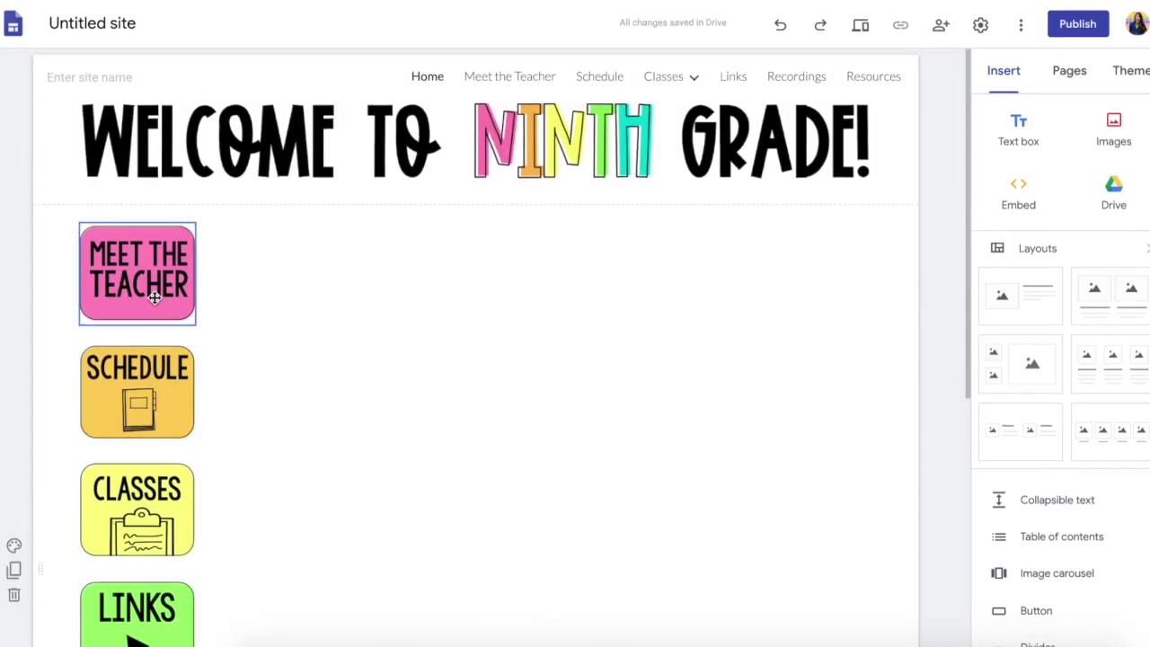
click(154, 301)
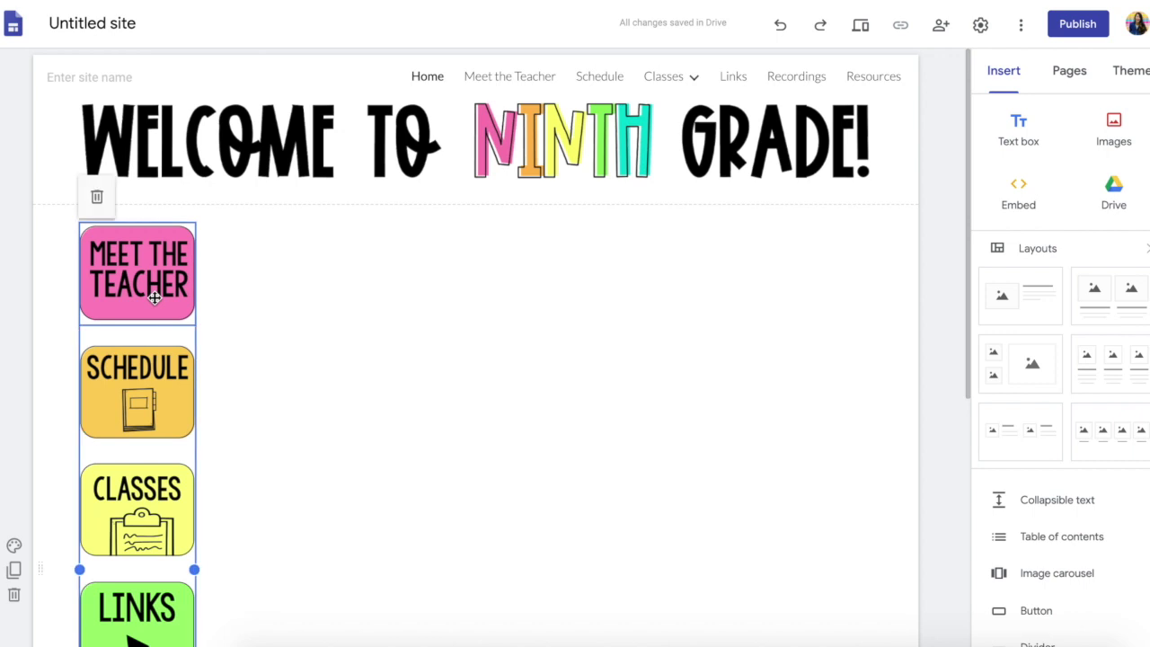
click(141, 267)
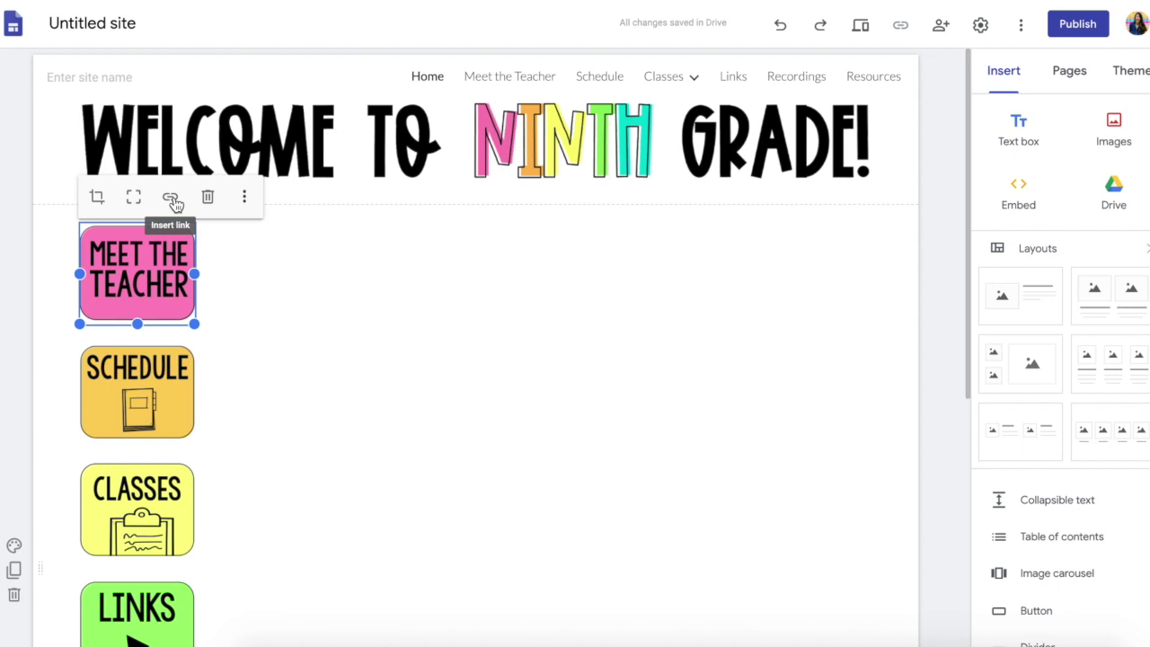
click(173, 199)
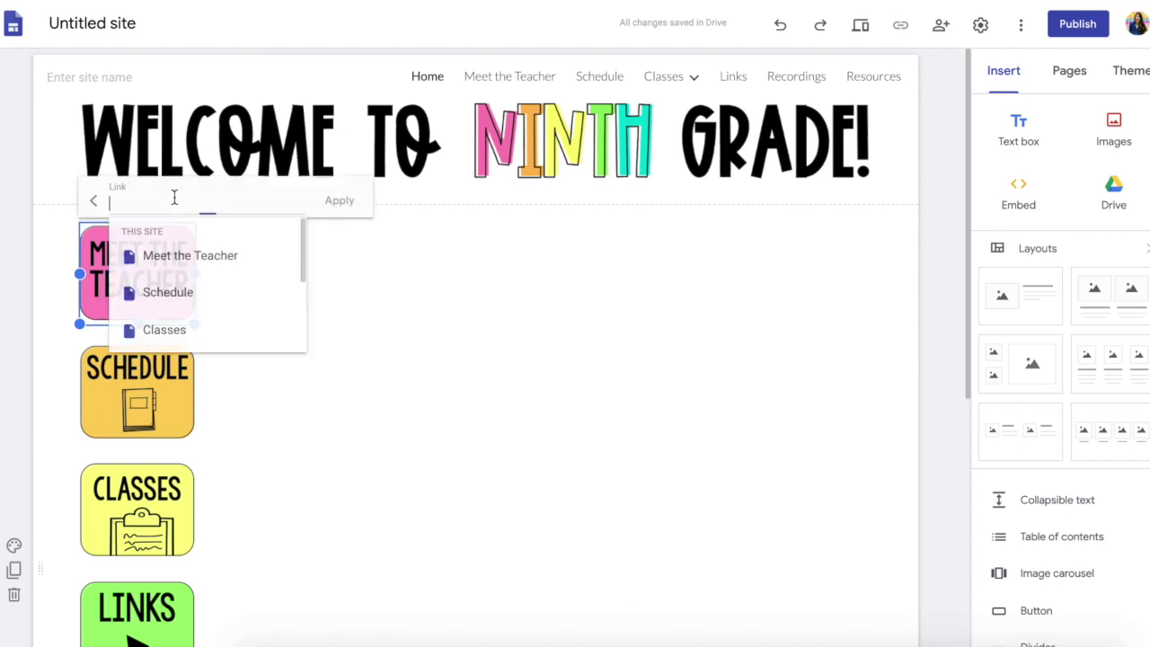
click(189, 257)
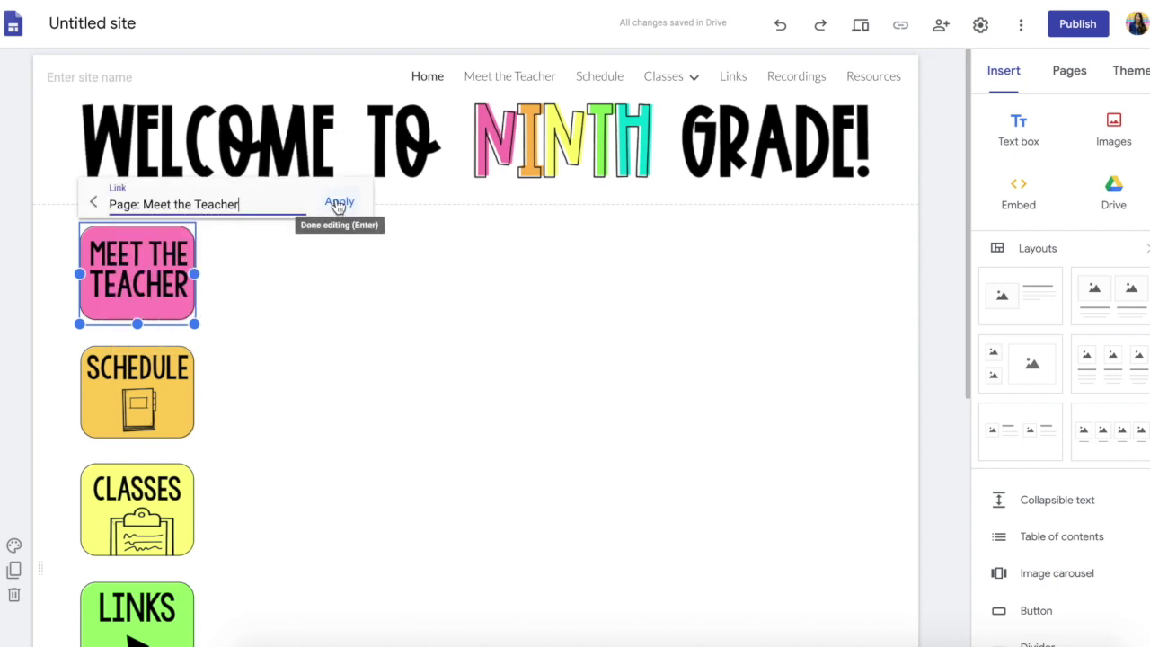
click(340, 203)
Link the Schedule button image to the site's Schedule page.
click(143, 390)
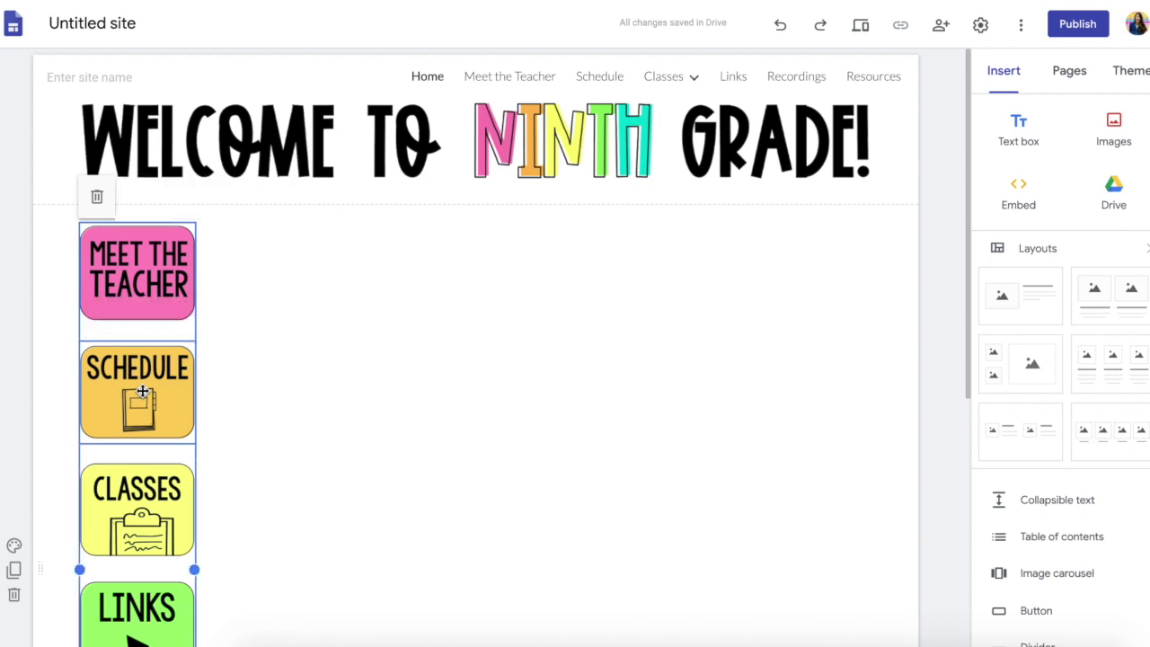
click(143, 391)
click(169, 312)
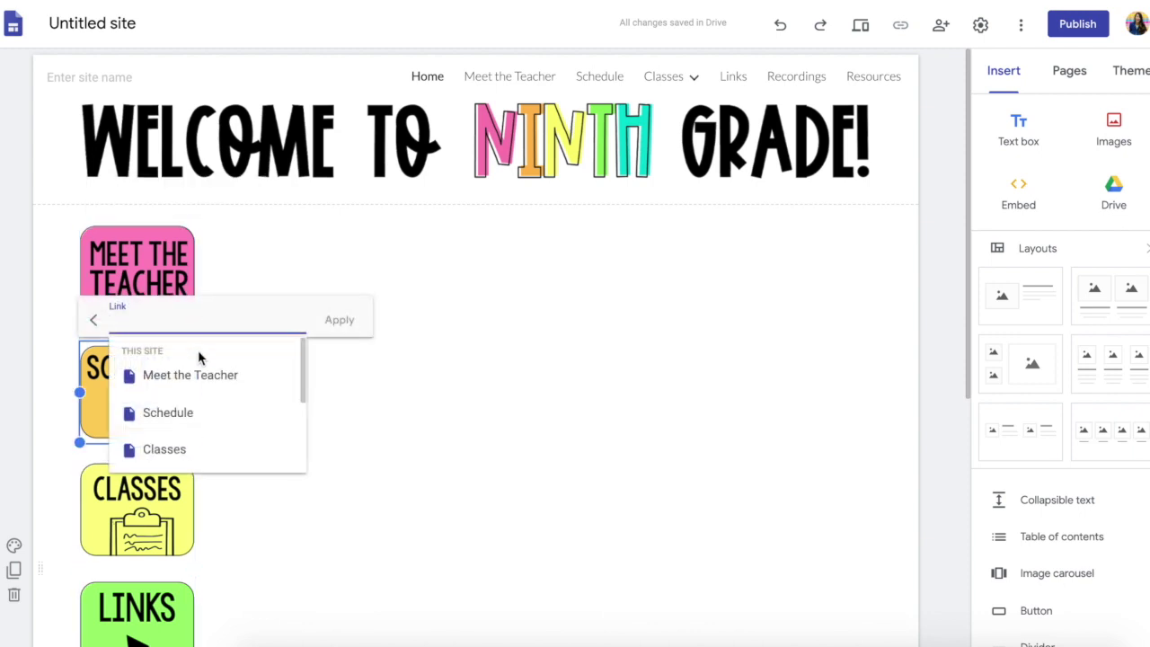
click(197, 410)
click(339, 321)
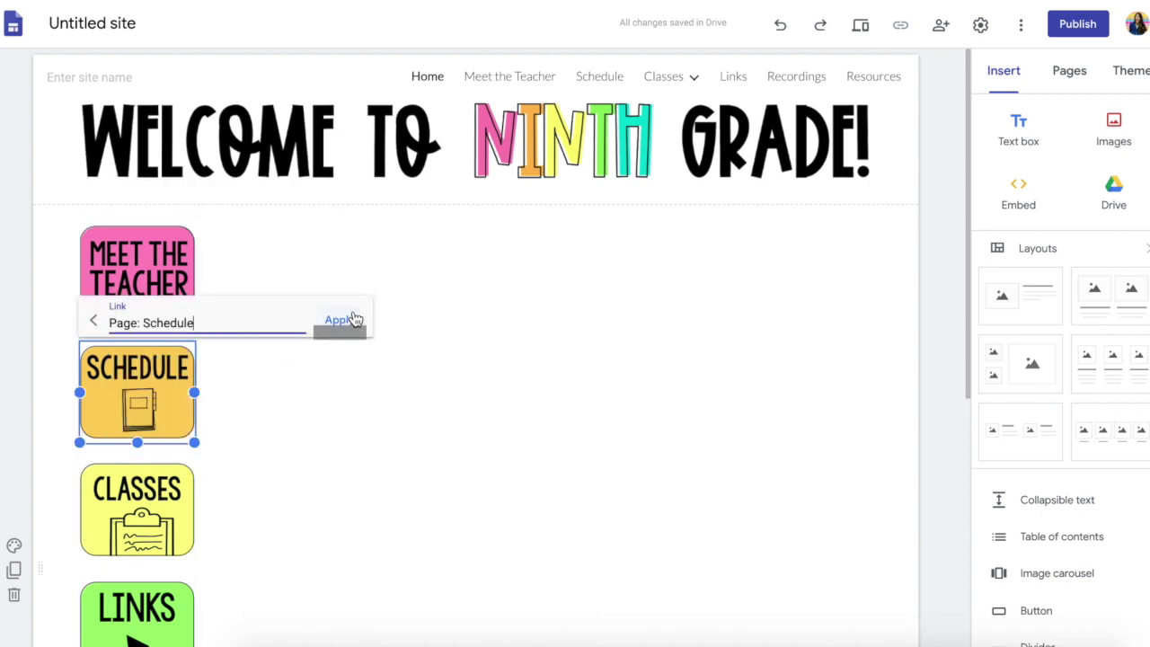
Link the Classes button image to the site's Classes page and deselect the image.
click(130, 509)
click(153, 499)
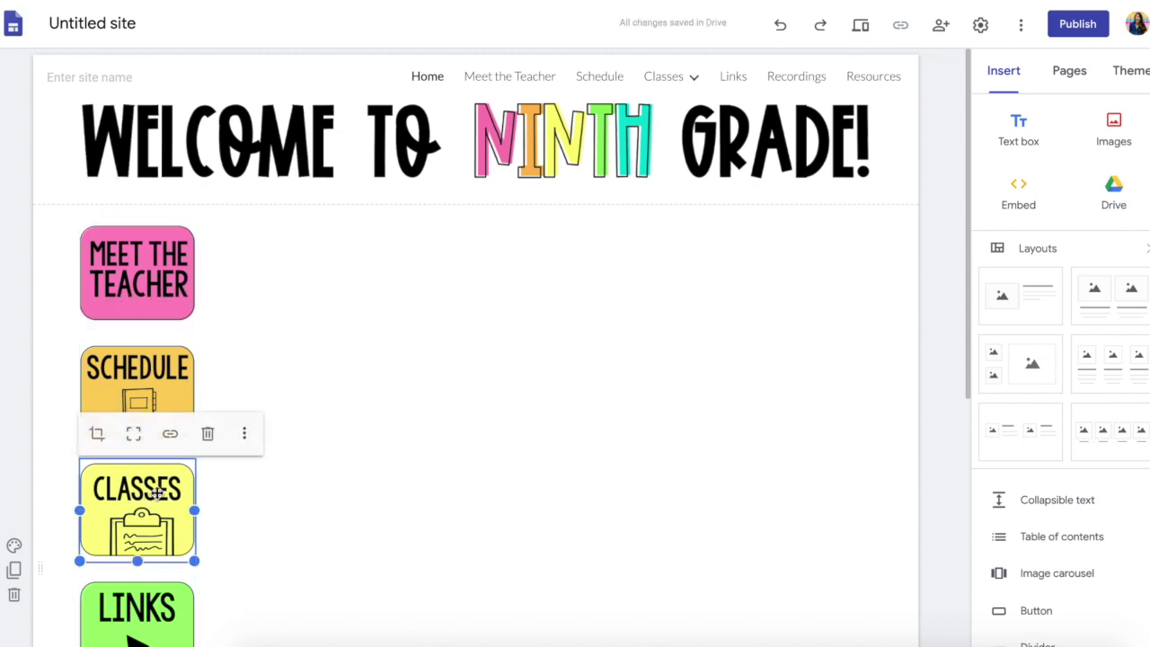
click(174, 434)
scroll(186, 533, down, 2)
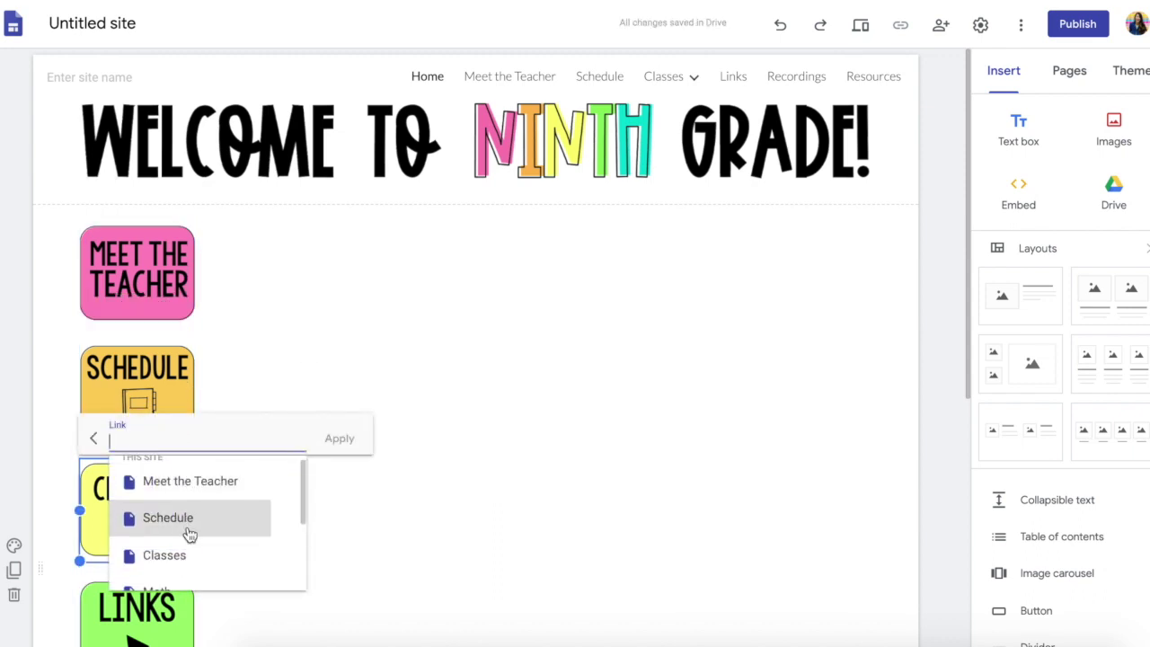
click(194, 540)
click(339, 439)
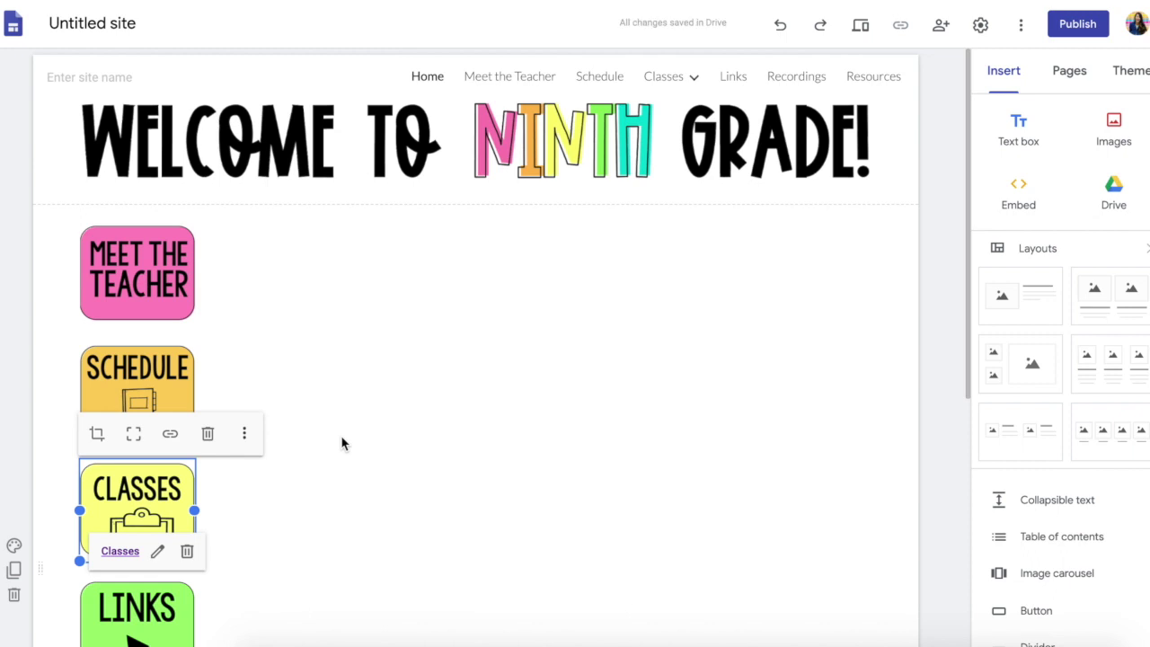
click(936, 259)
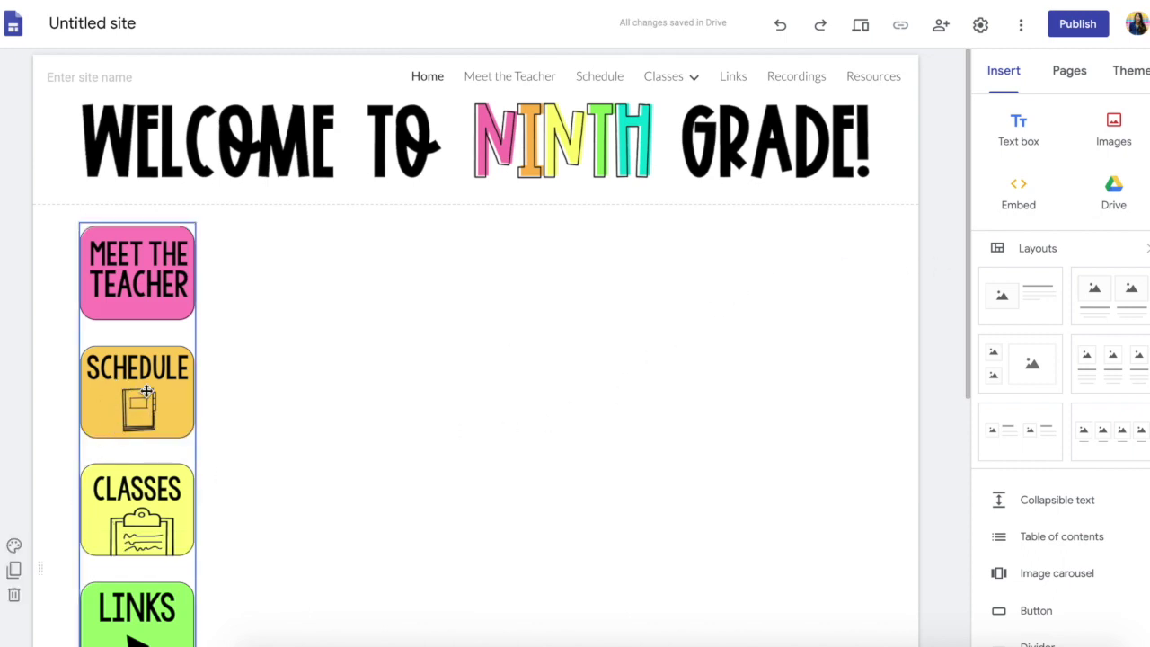
Open the Schedule page for editing and delete the title text box from its header.
click(604, 80)
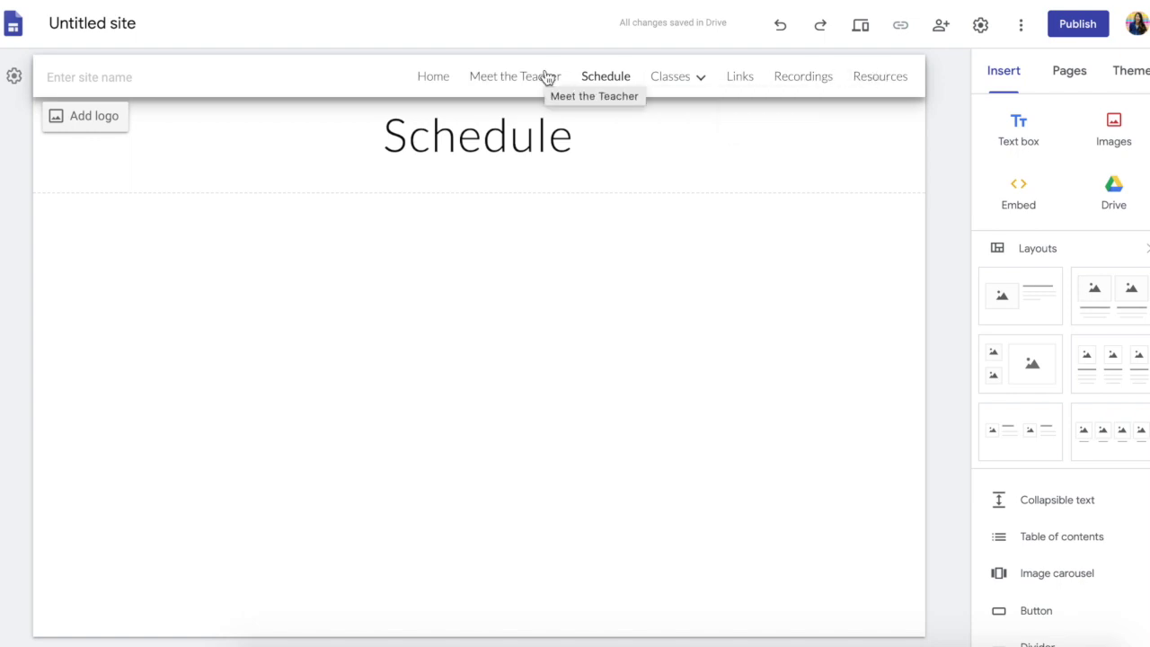
click(548, 106)
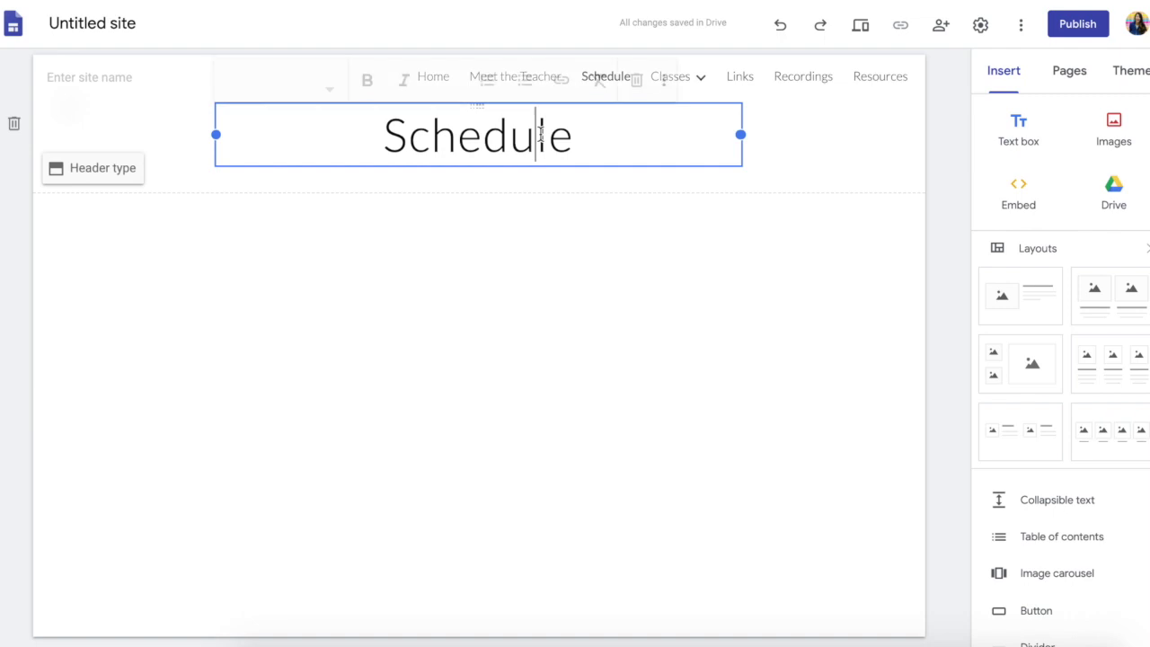
click(562, 78)
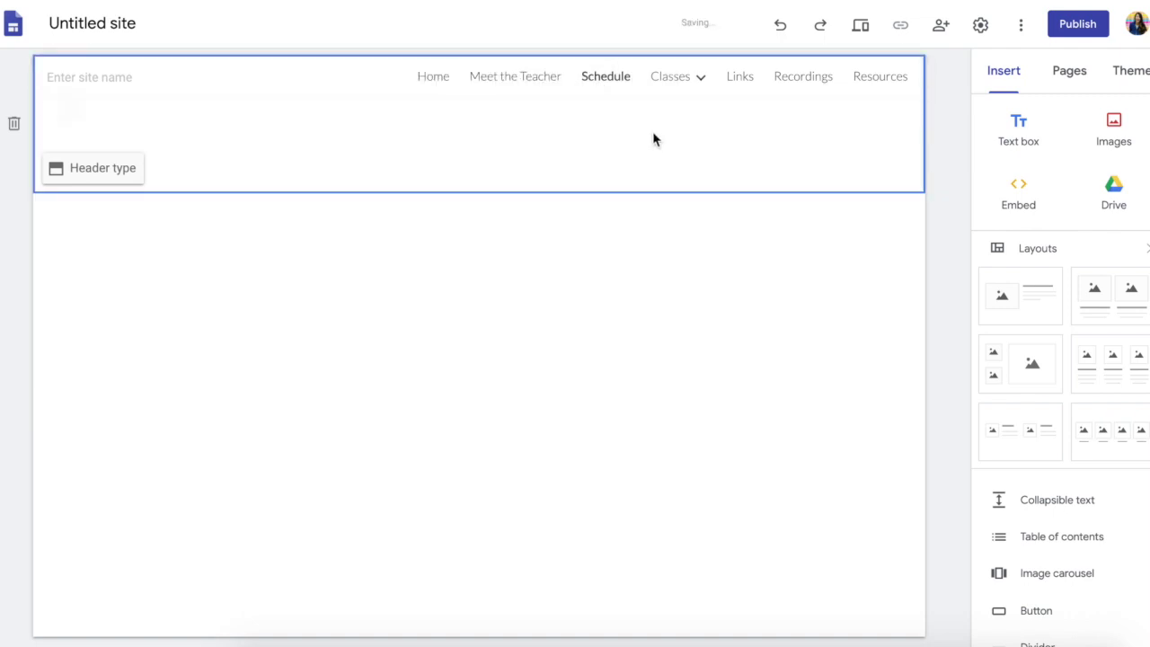
Upload the colorful Schedule heading image from the Headings folder and move it into the centre of the Schedule page's header.
click(1116, 131)
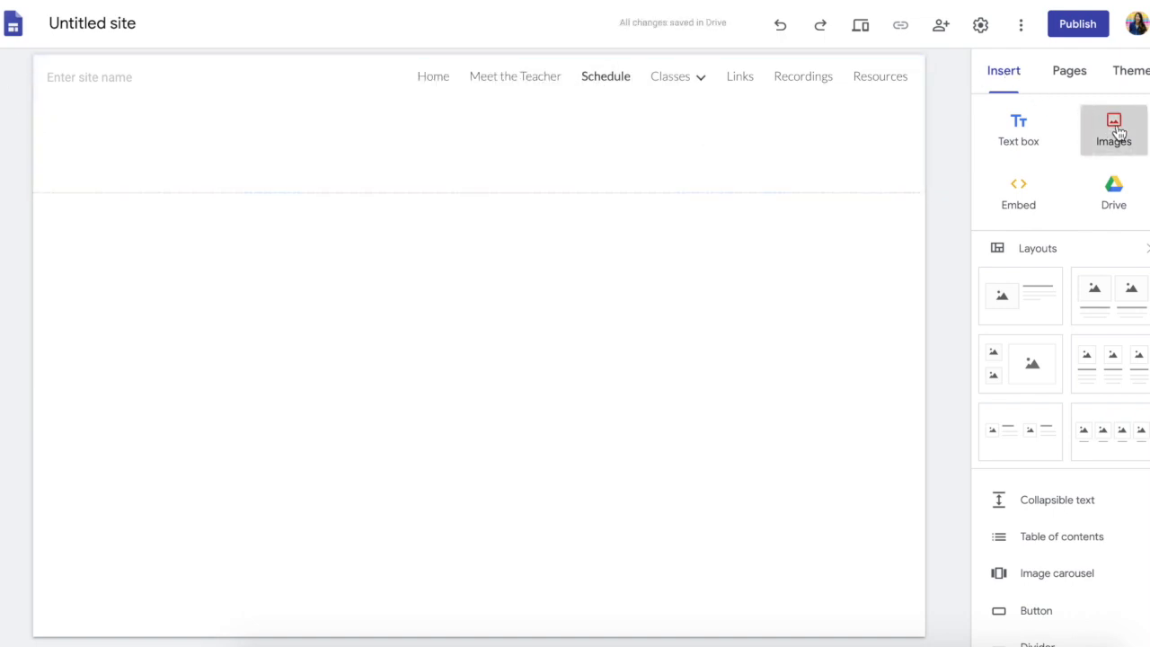
click(1097, 184)
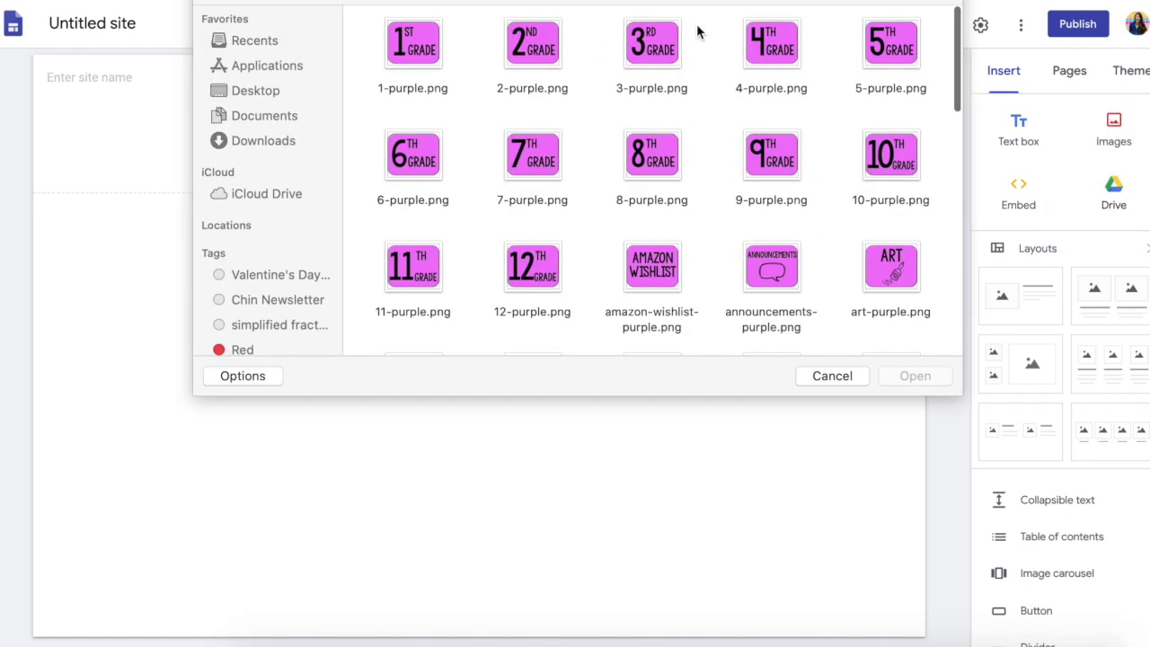
click(627, 8)
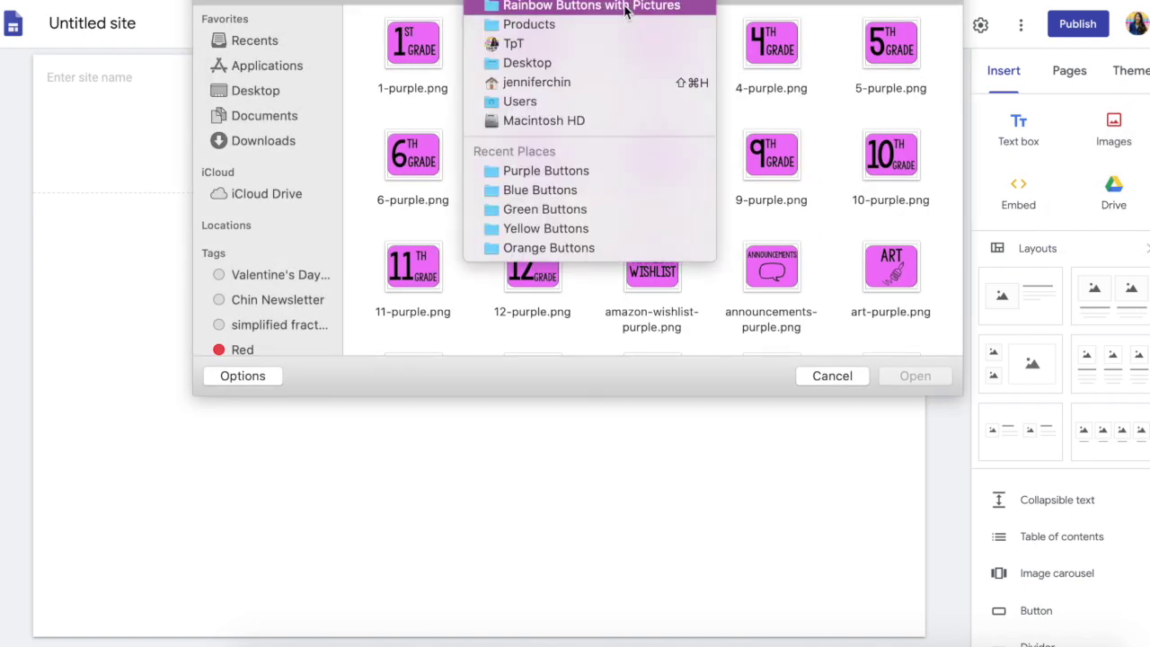
click(627, 7)
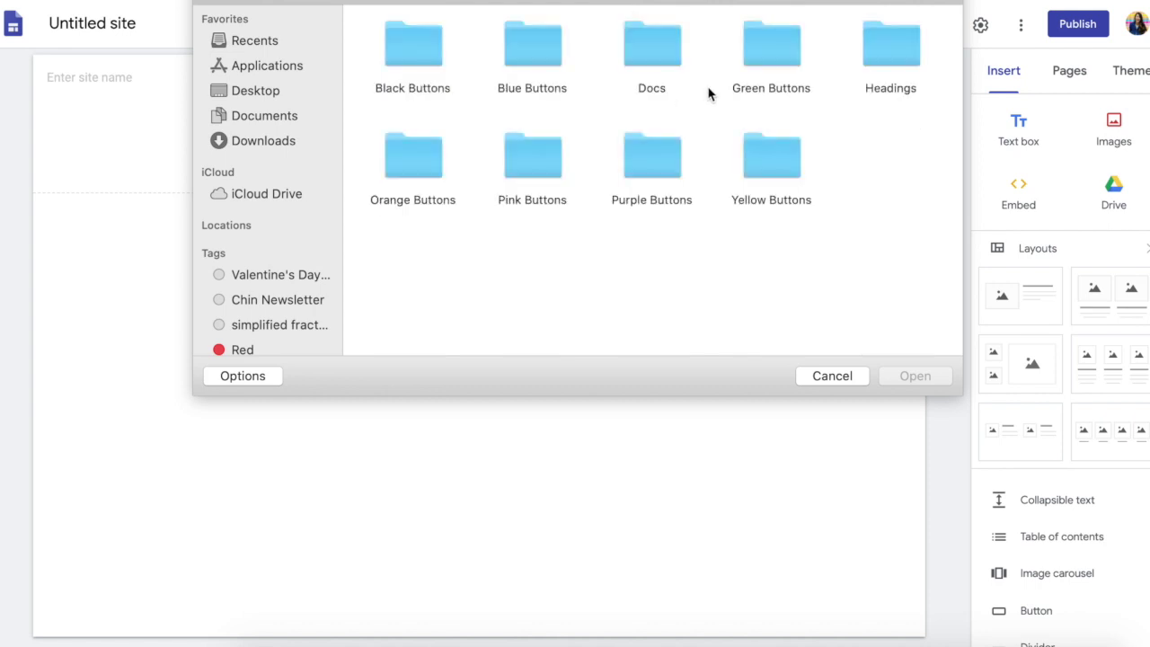
double_click(910, 49)
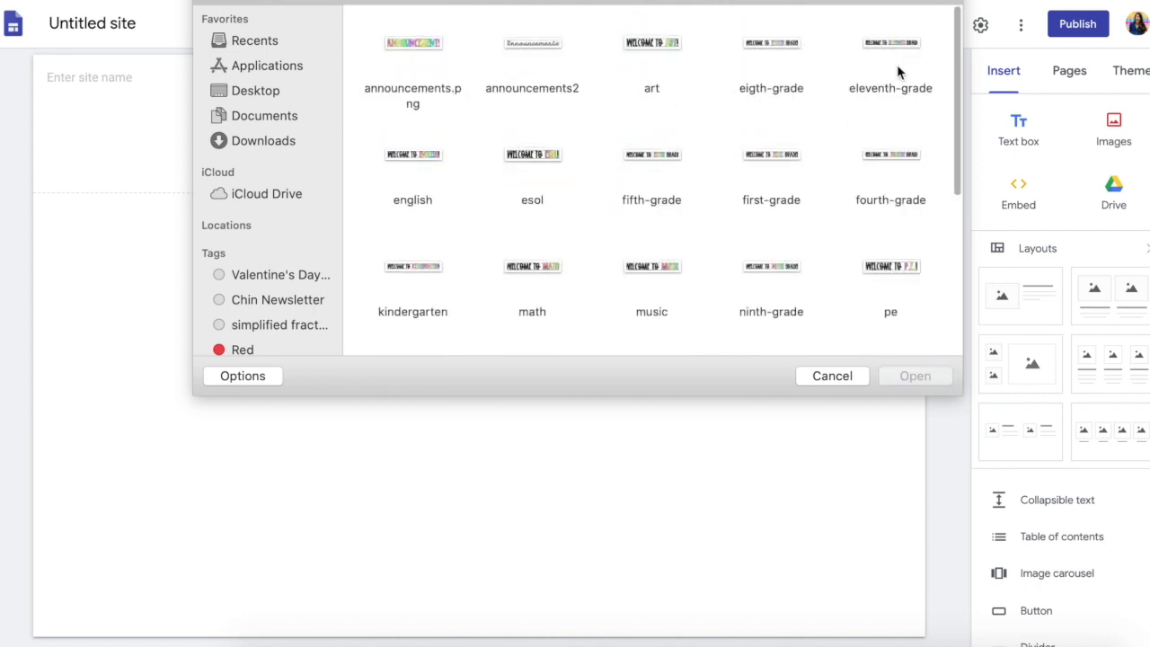
scroll(680, 150, down, 3)
double_click(778, 90)
drag(248, 245, 501, 141)
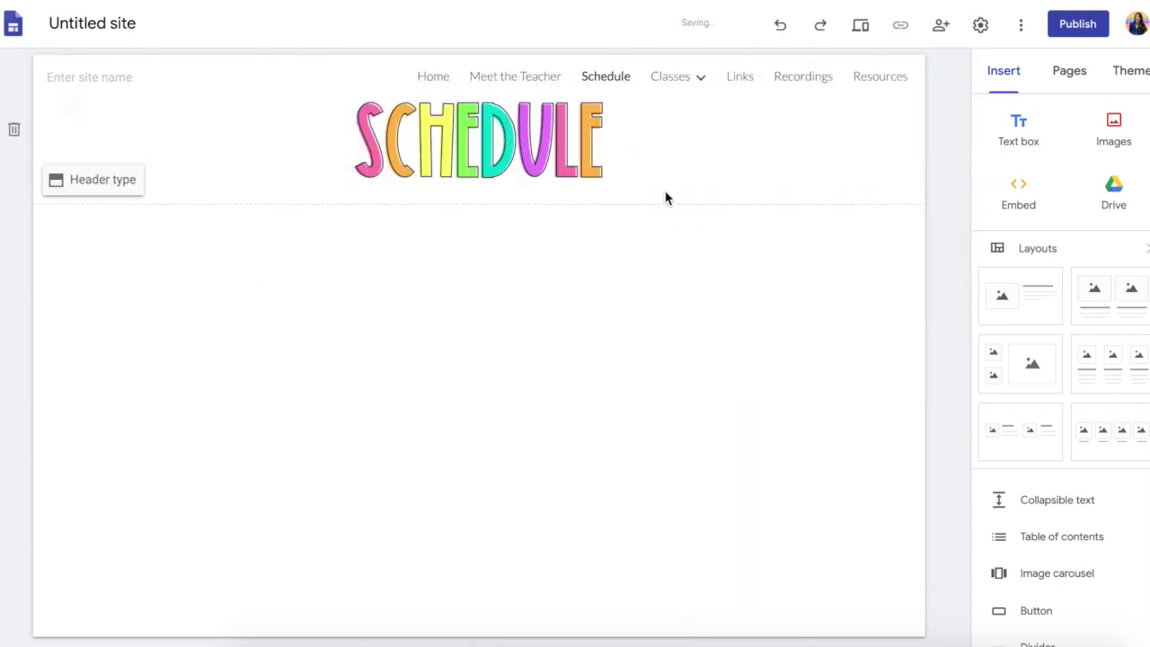
Insert the Schedule document from Google Docs below the header of the Schedule page.
scroll(1017, 245, down, 5)
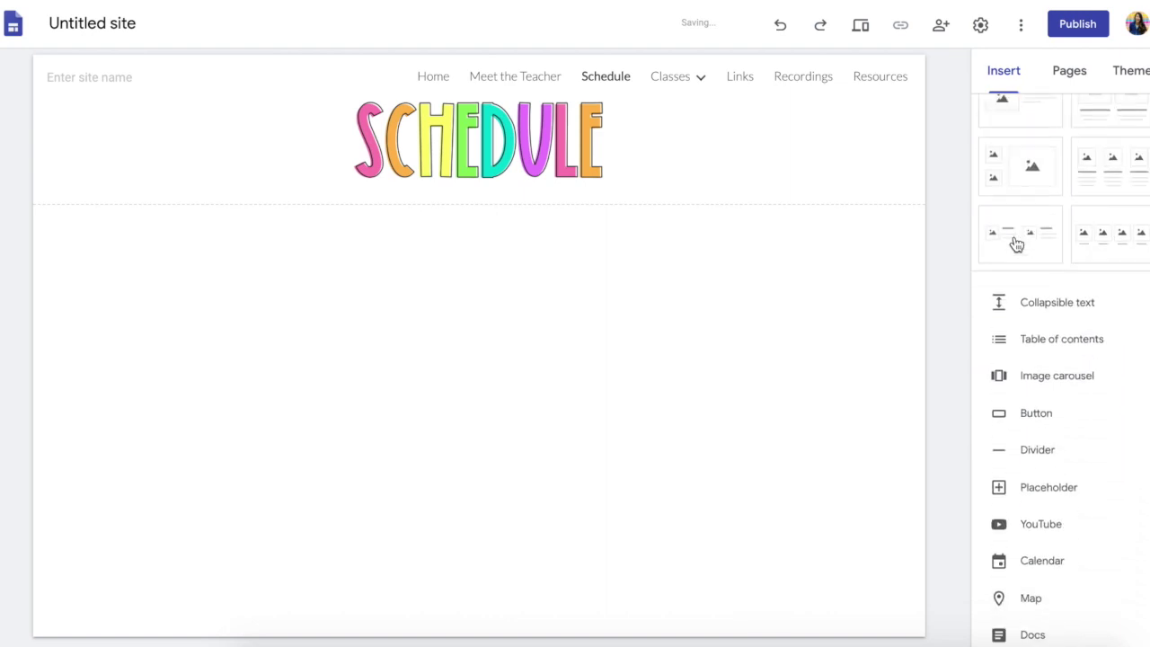
click(1025, 491)
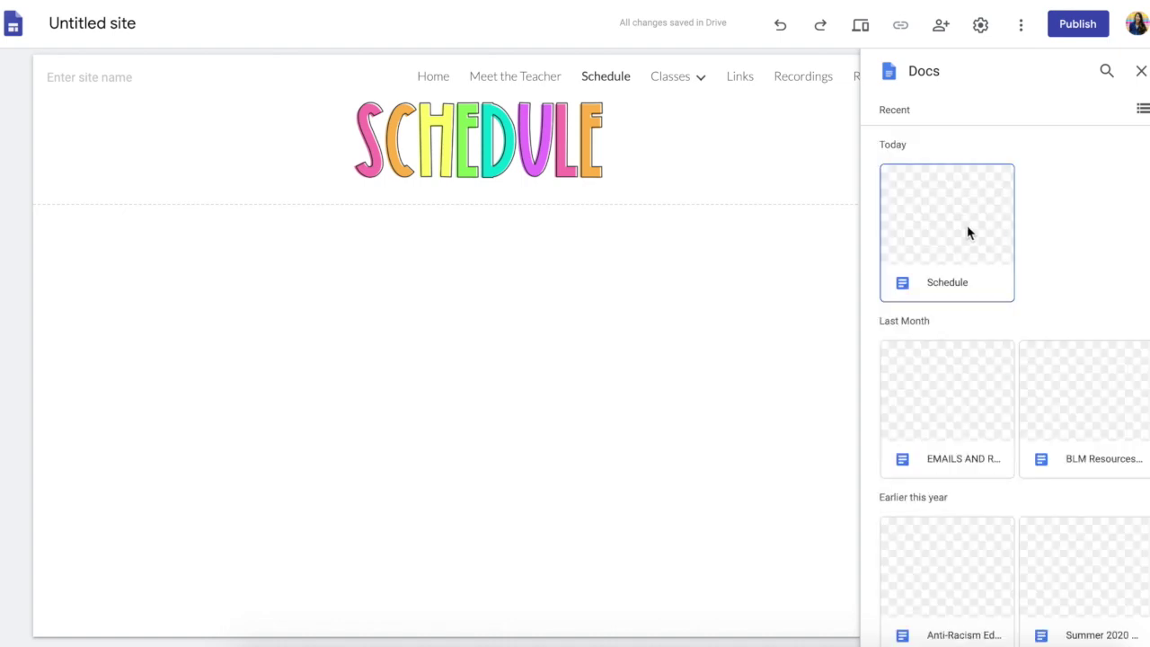
click(968, 231)
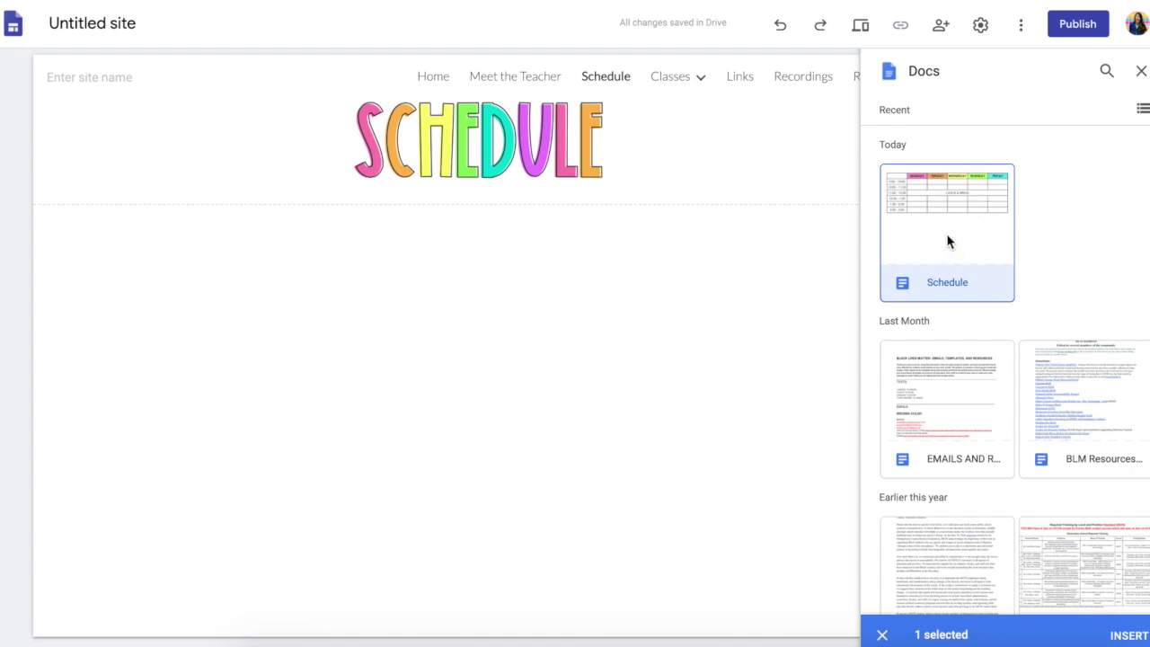
click(1130, 636)
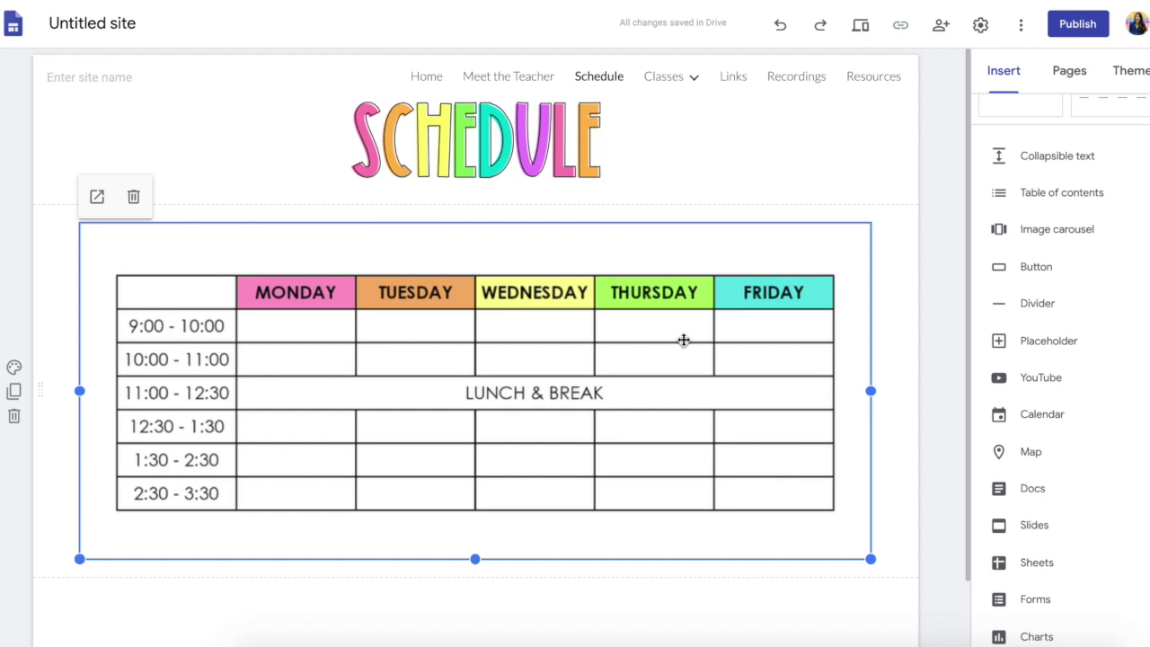
click(941, 328)
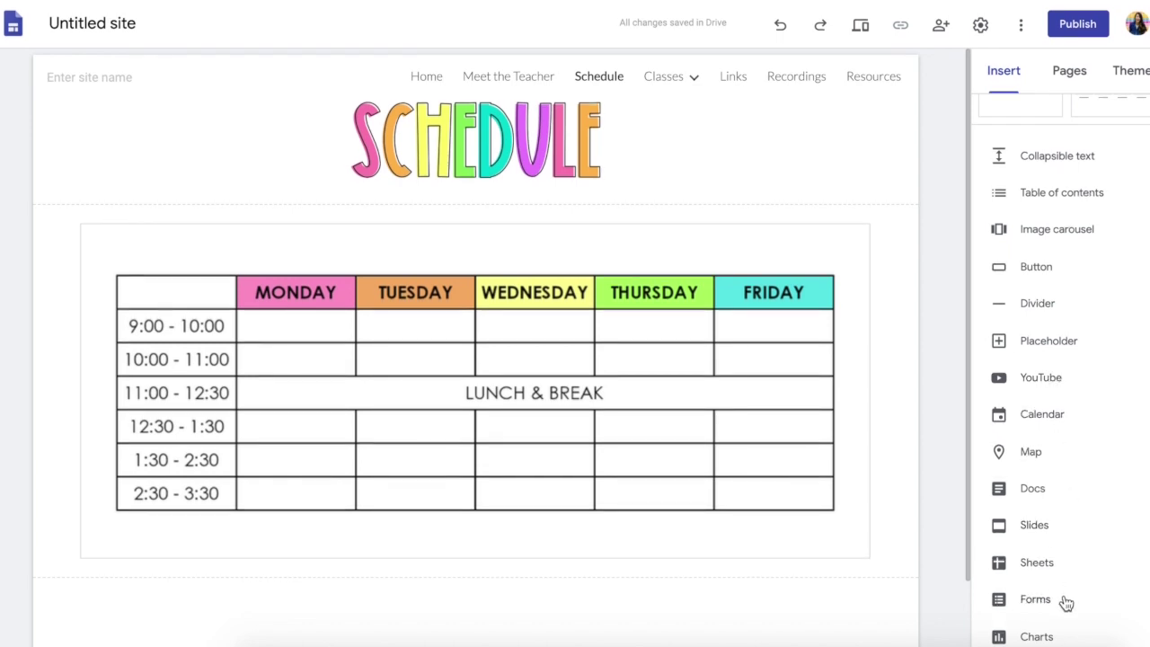
Open the Home page for editing and start inserting an image carousel.
scroll(1024, 270, up, 5)
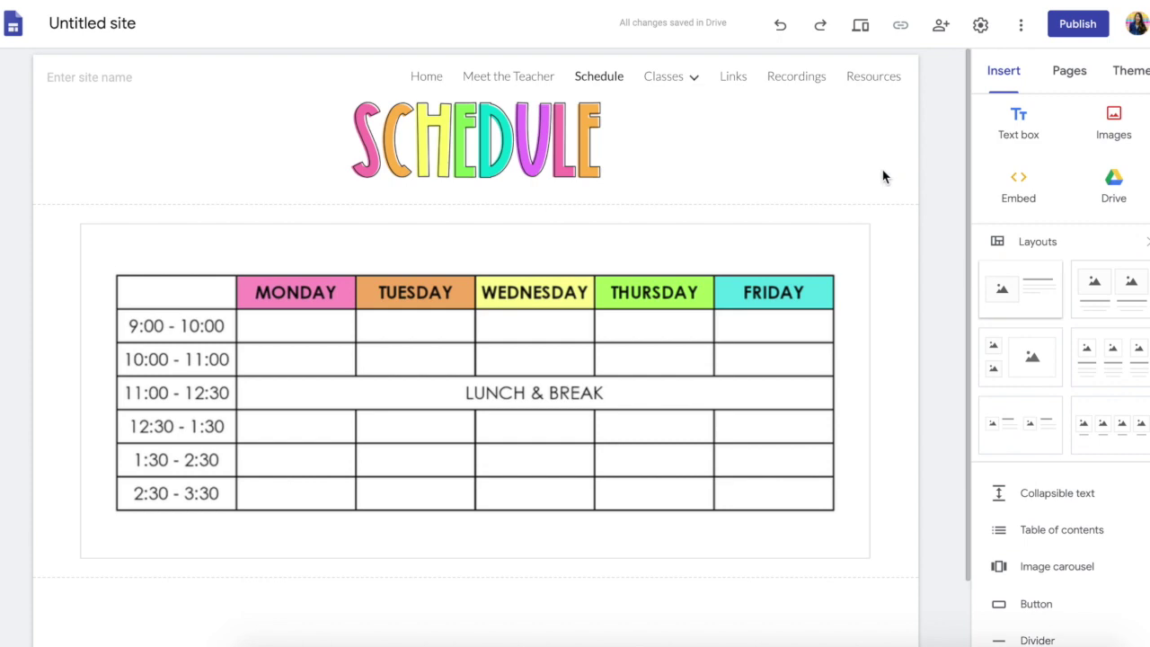
click(428, 80)
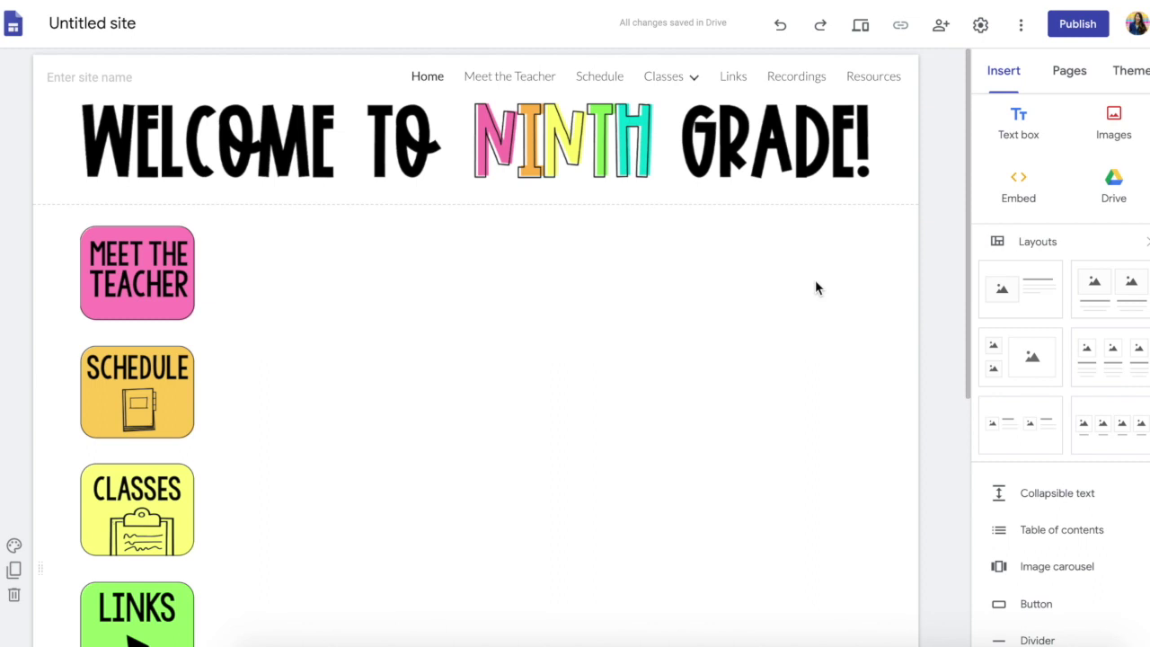
scroll(995, 400, down, 2)
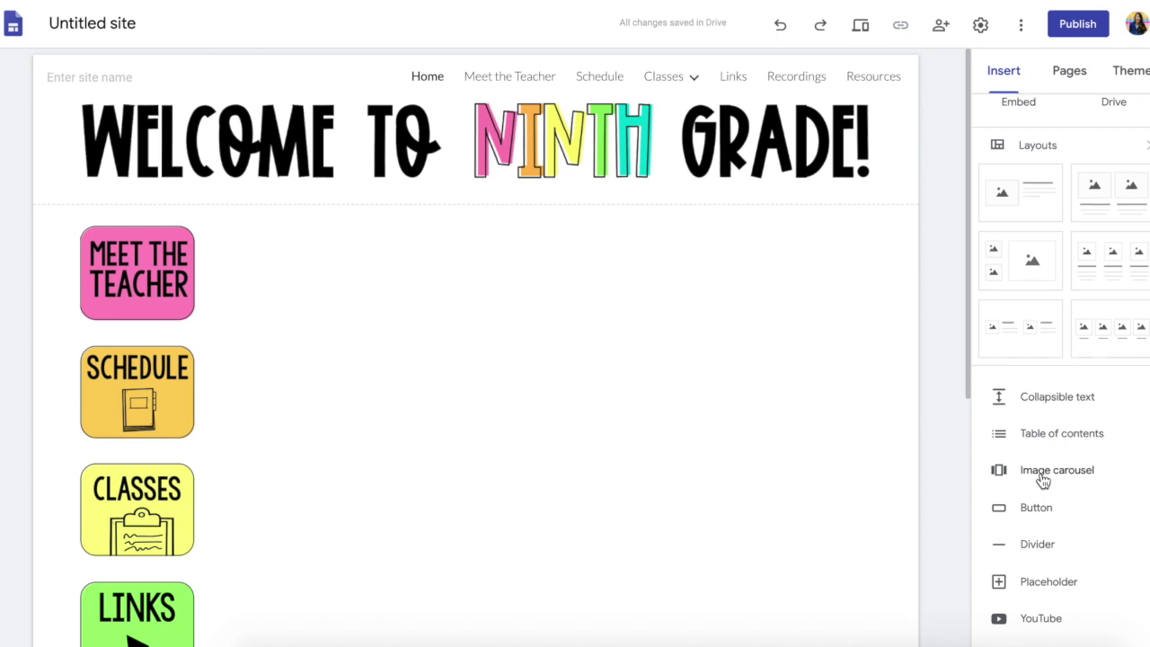
scroll(1042, 480, up, 2)
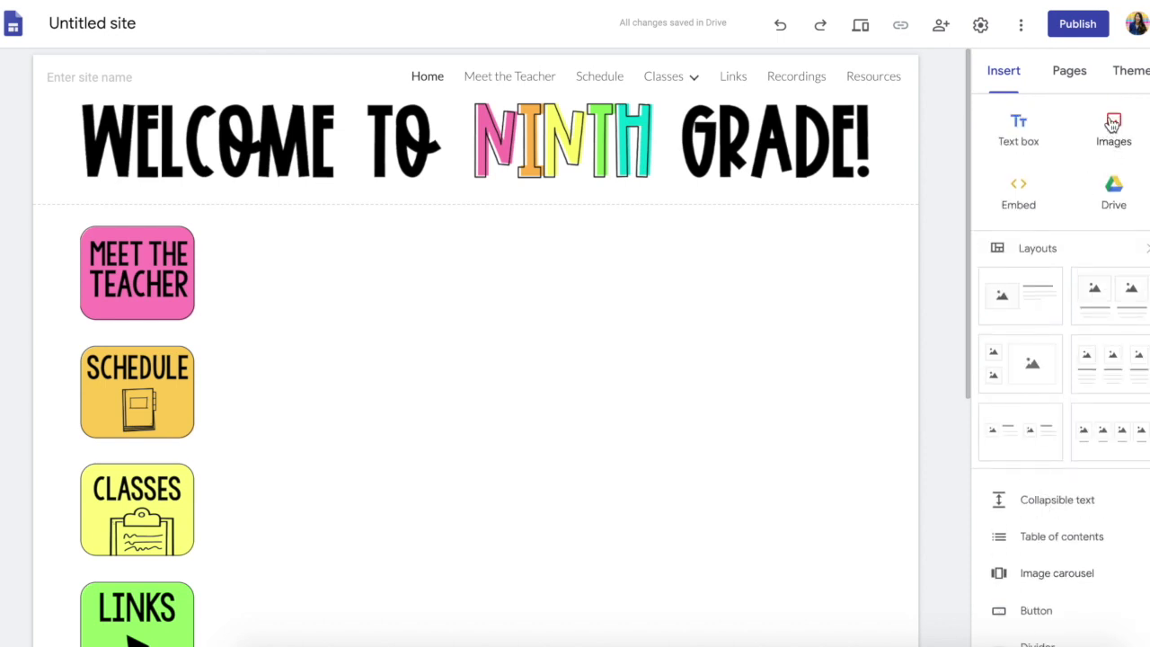
scroll(1111, 122, down, 5)
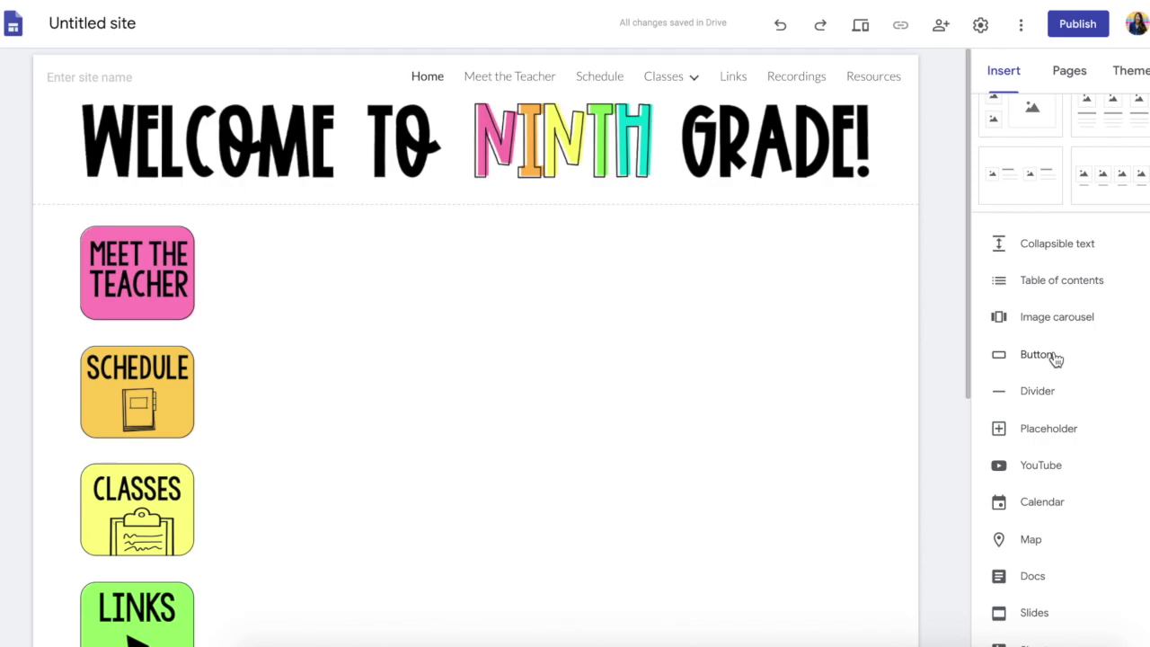
click(1057, 318)
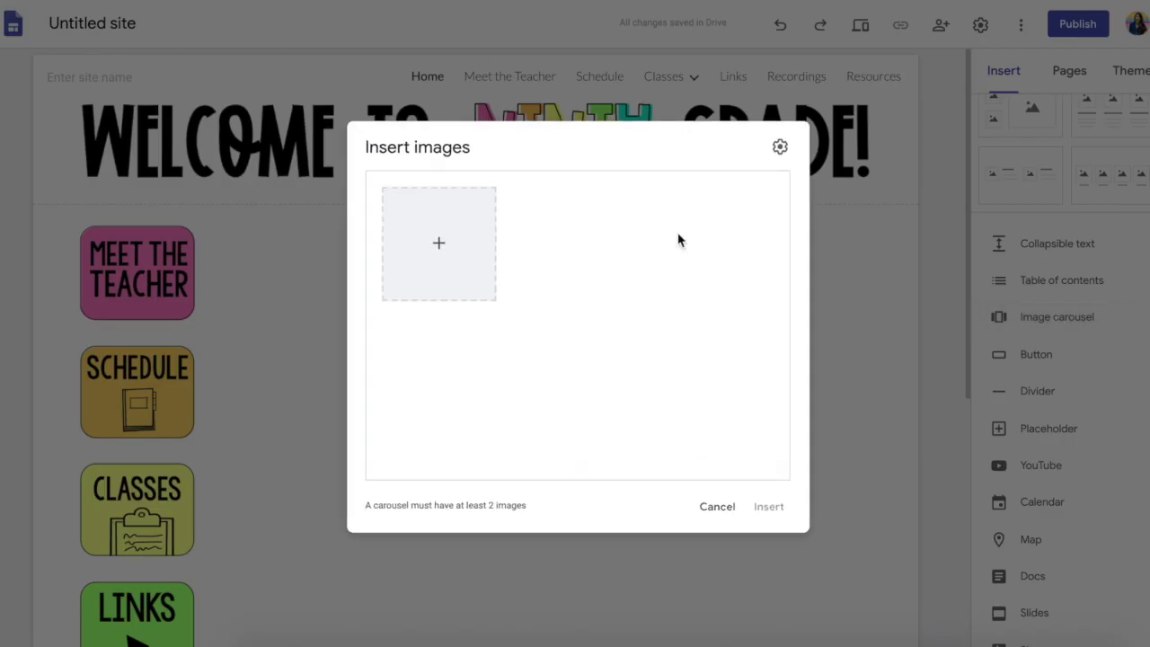
Choose to select existing images for the carousel and run a Google image search for "classroom".
click(437, 251)
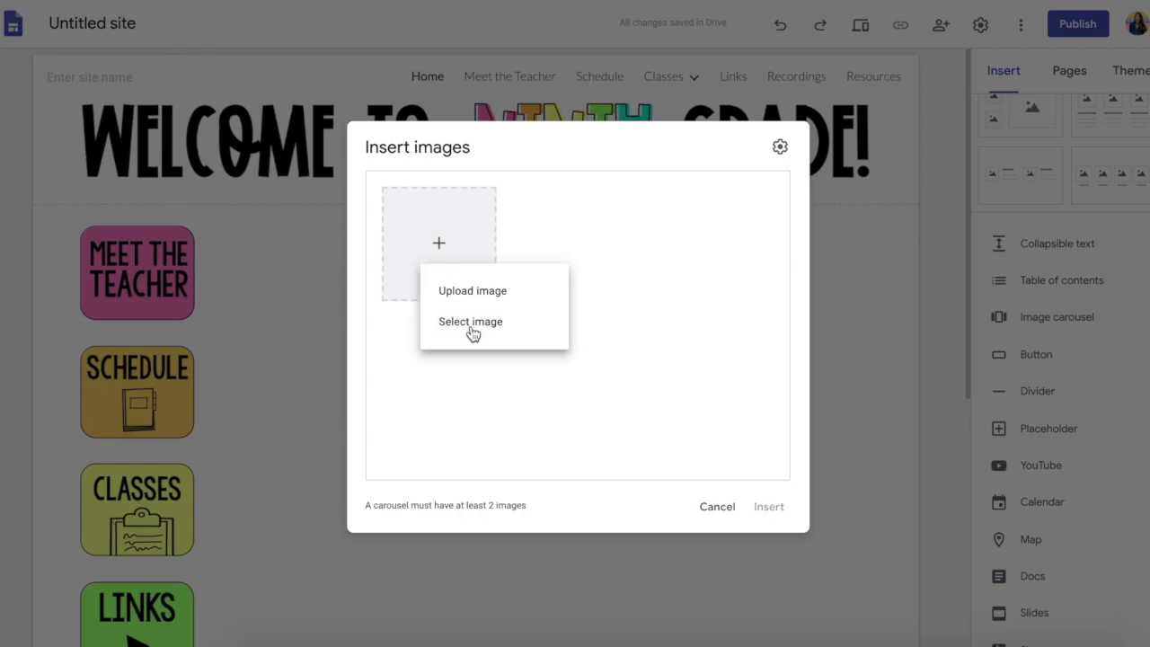
click(470, 327)
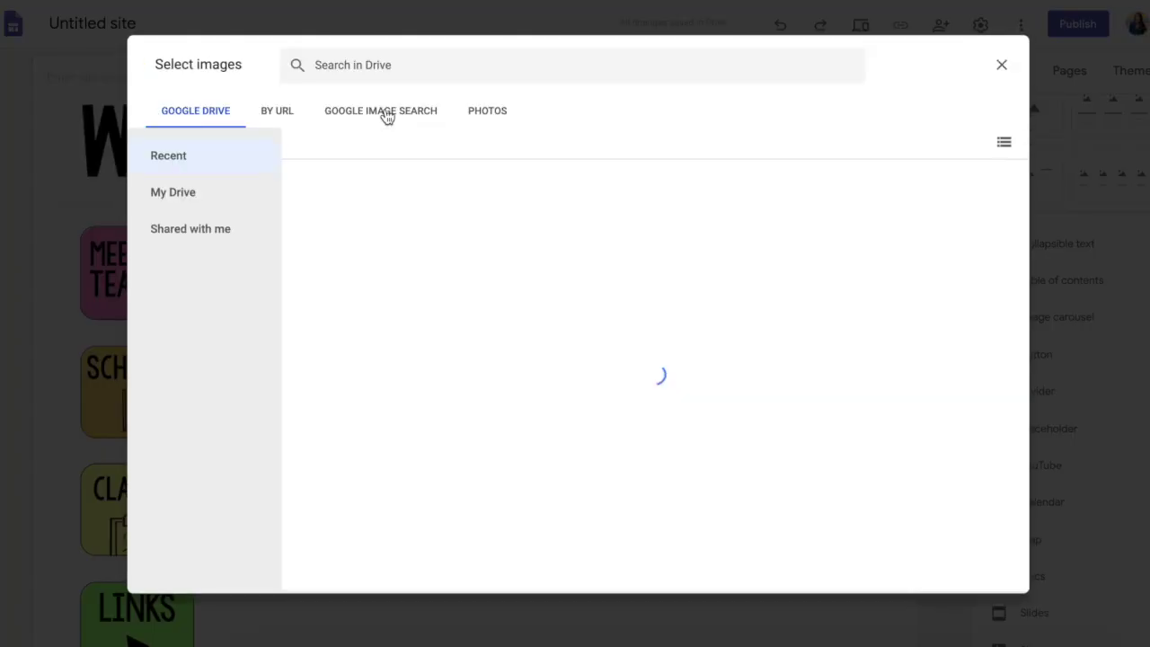
click(386, 115)
text(classroom)
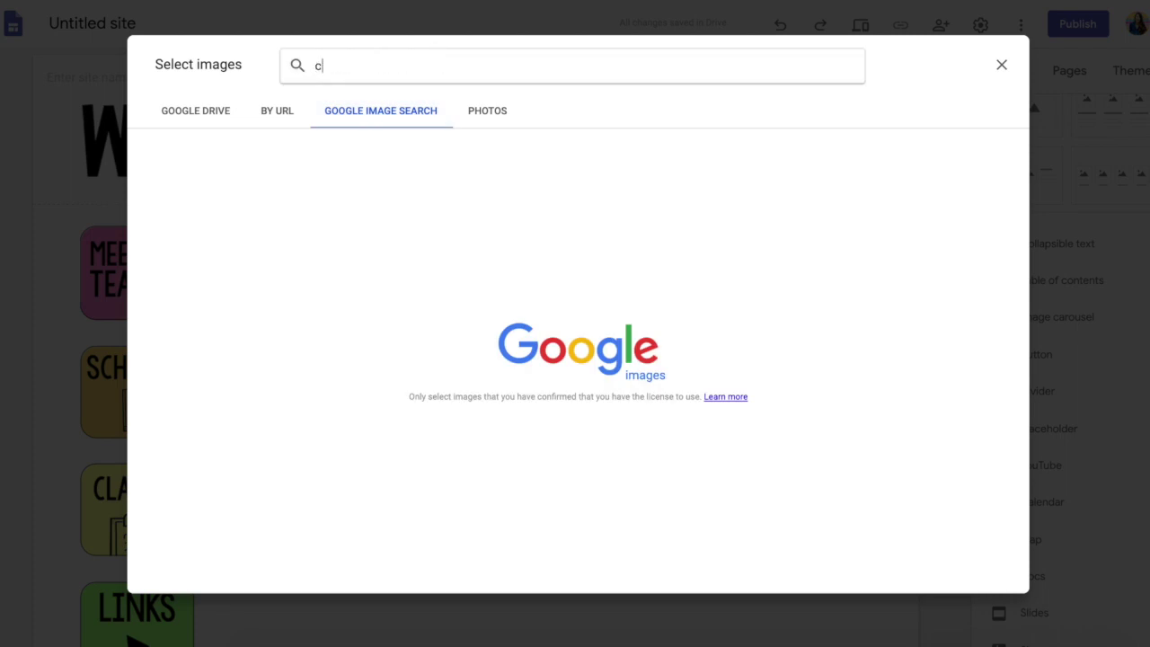
key(Return)
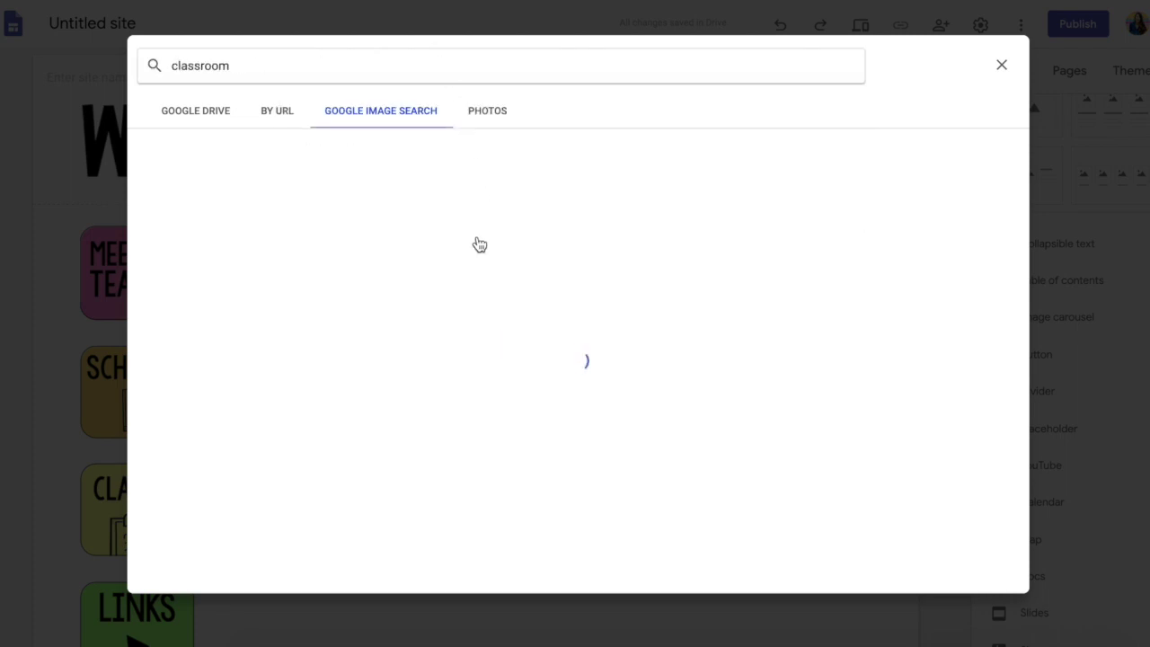
Select three classroom photos from the search results and add them to the carousel's image set.
scroll(538, 296, down, 3)
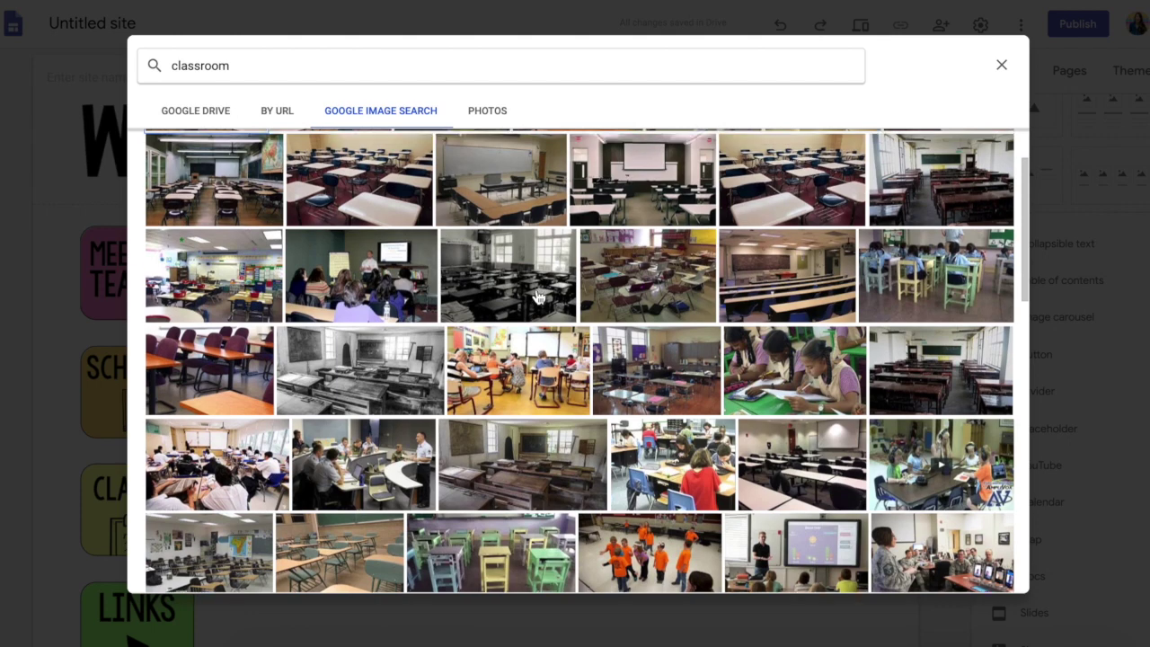
click(537, 338)
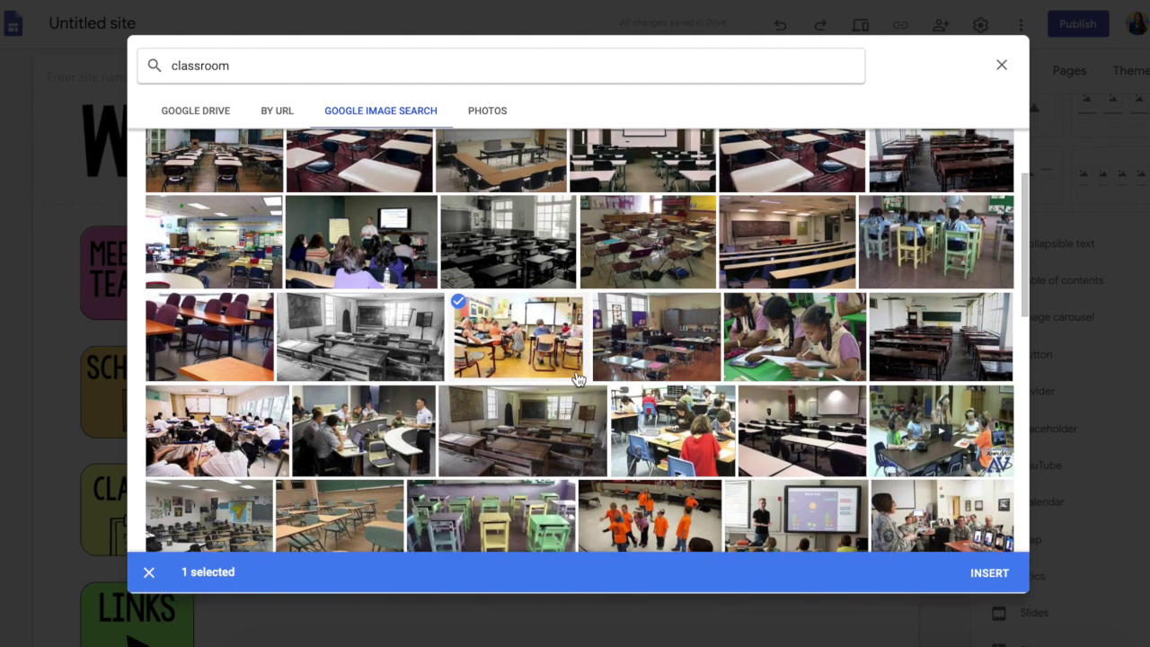
scroll(578, 380, up, 1)
scroll(577, 380, up, 2)
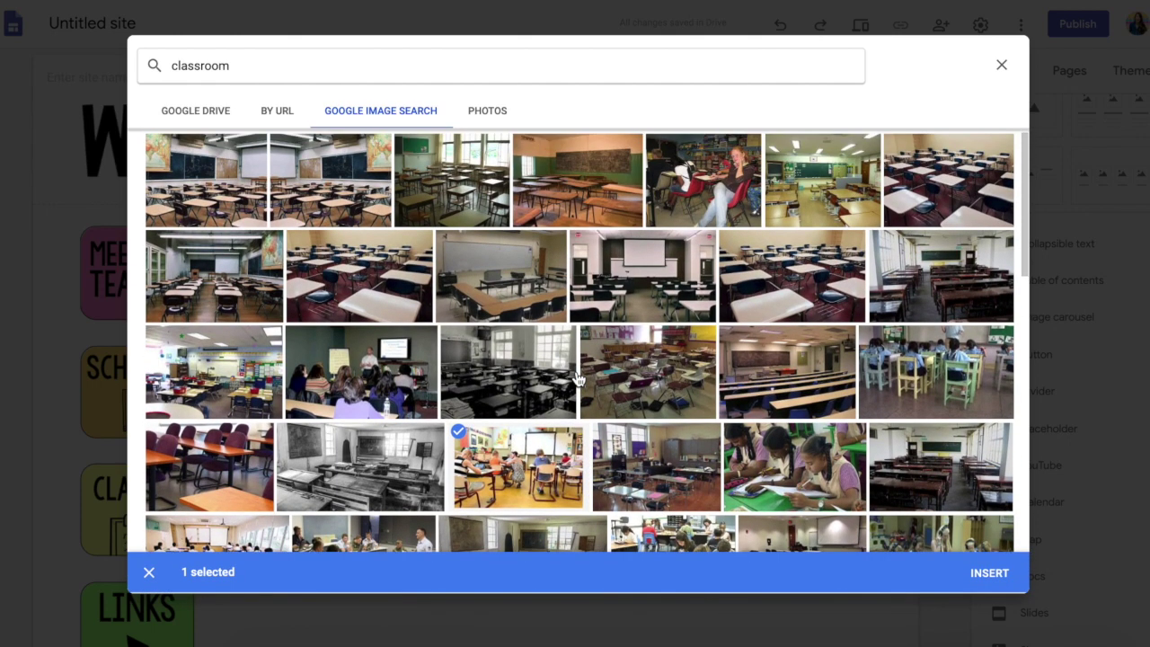
click(346, 172)
click(248, 286)
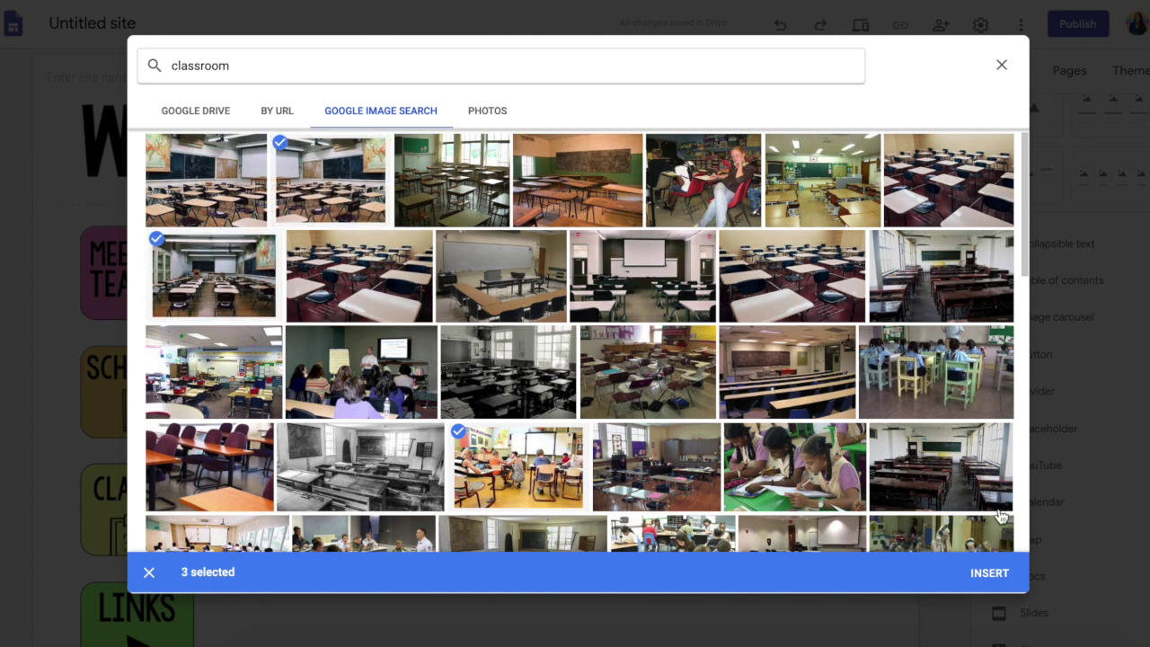
click(989, 573)
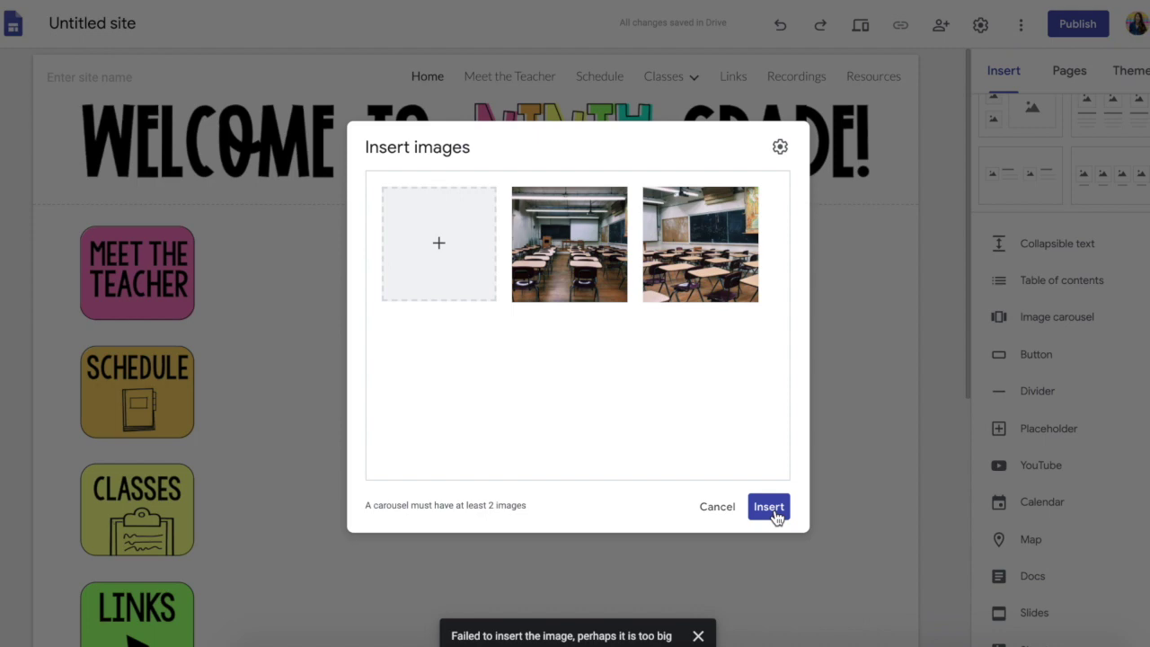
Insert the carousel and move it directly below the welcome header, beside the Meet the Teacher and Schedule buttons.
click(773, 508)
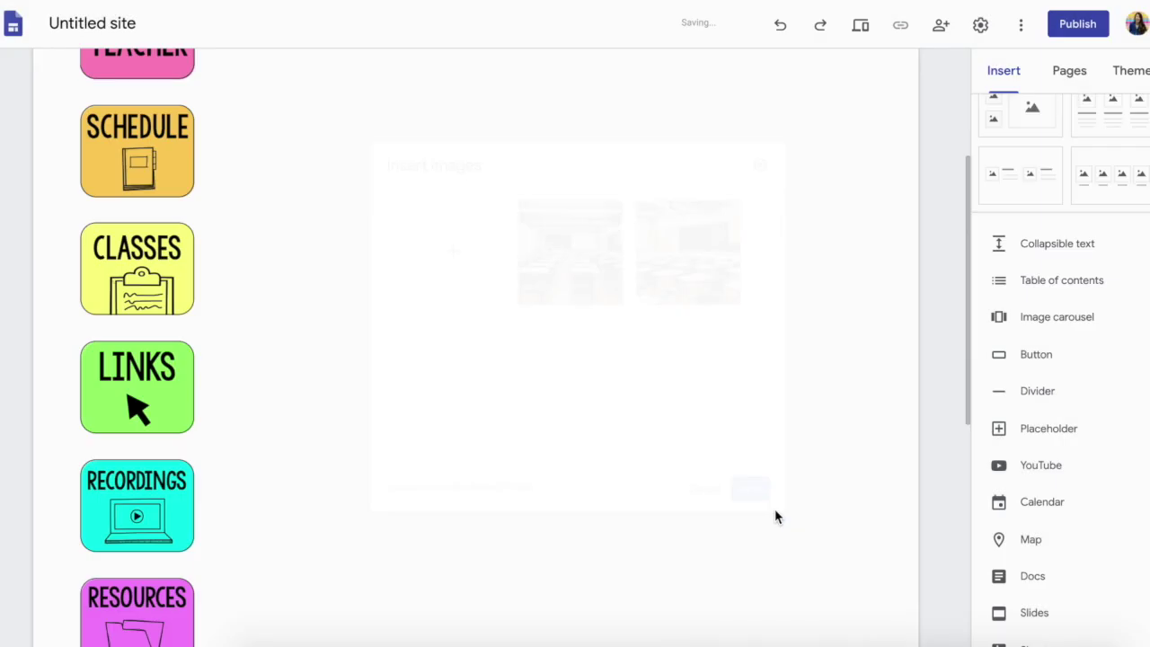
drag(362, 546, 536, 119)
scroll(535, 277, up, 5)
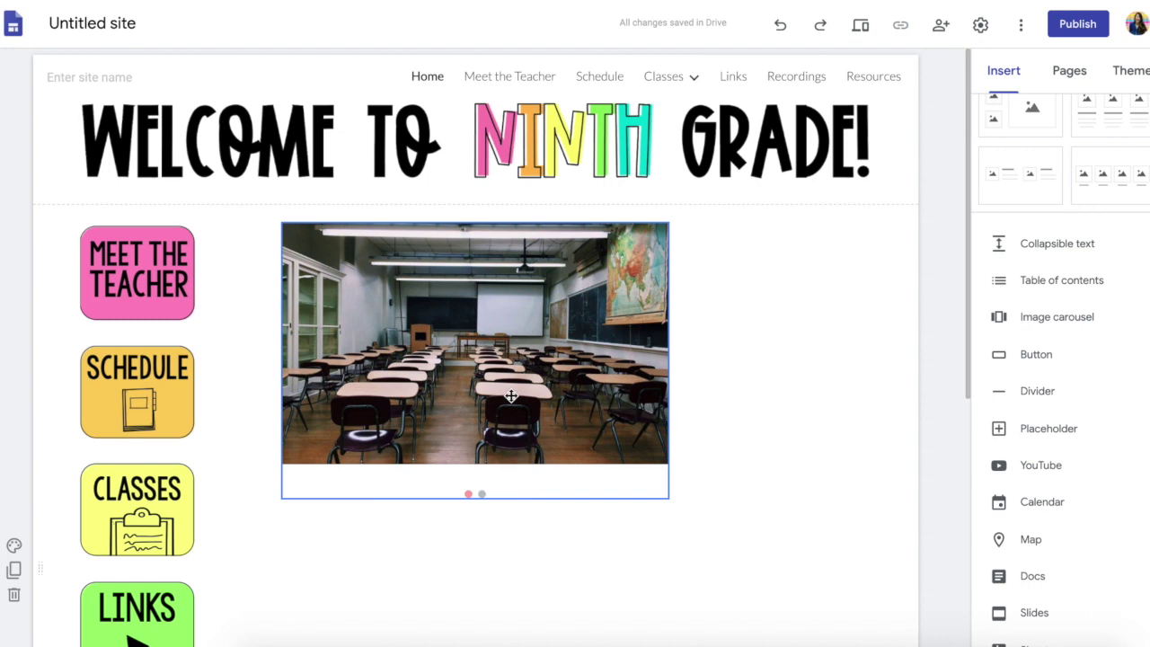
Move the column of image buttons inward next to the carousel and widen the carousel to balance the page margins.
click(137, 263)
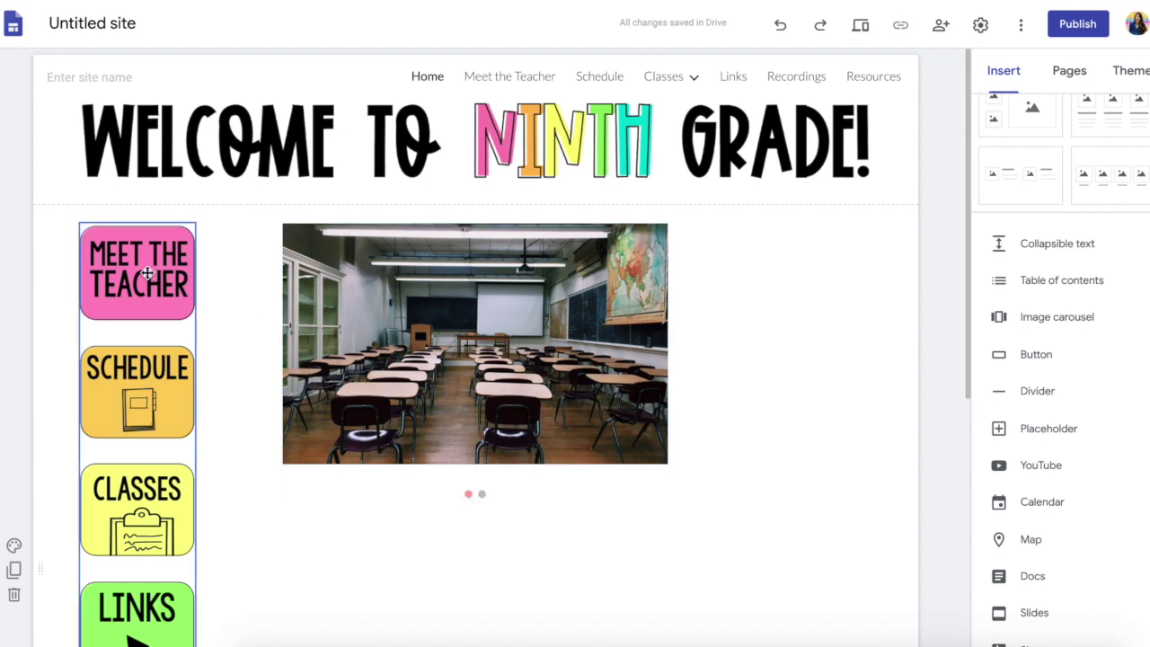
drag(143, 268, 214, 270)
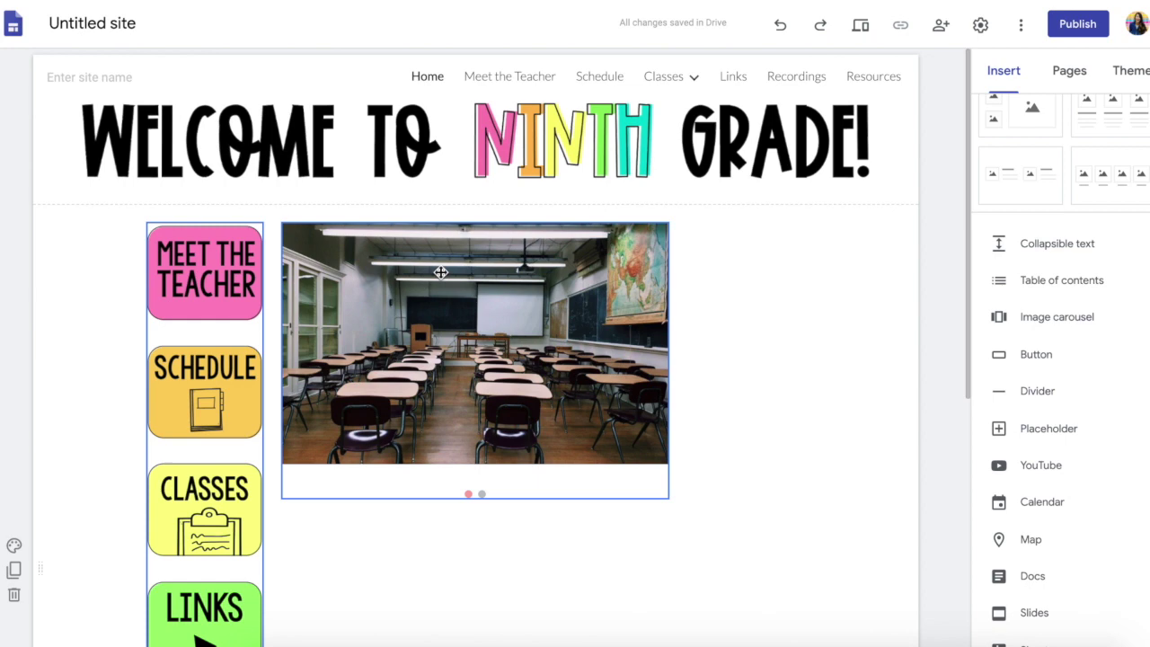
drag(598, 364, 730, 447)
click(566, 358)
drag(328, 364, 300, 359)
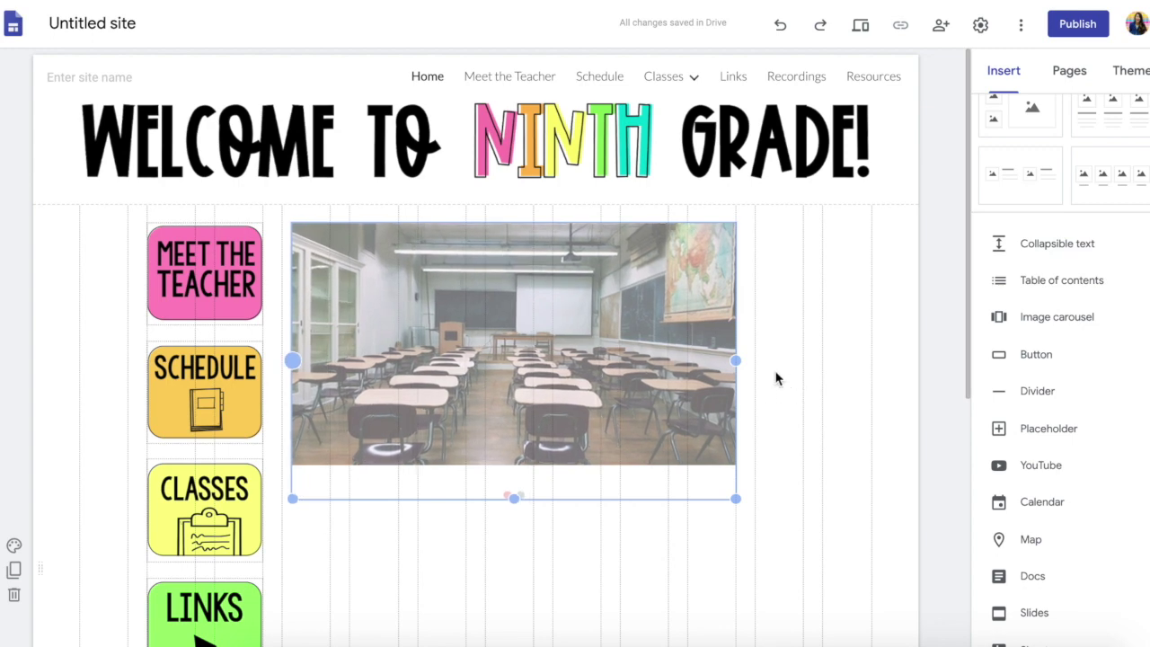
drag(735, 361, 805, 361)
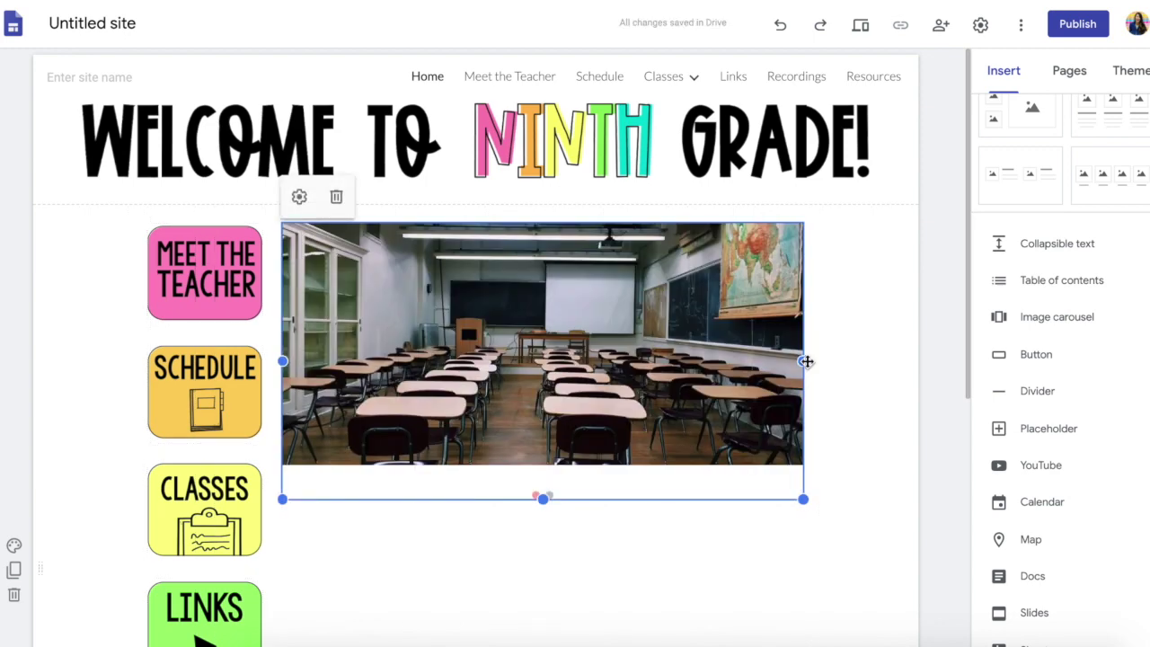
Upload the colorful announcements.png heading image and place it below the carousel at the carousel's full width.
scroll(807, 361, down, 1)
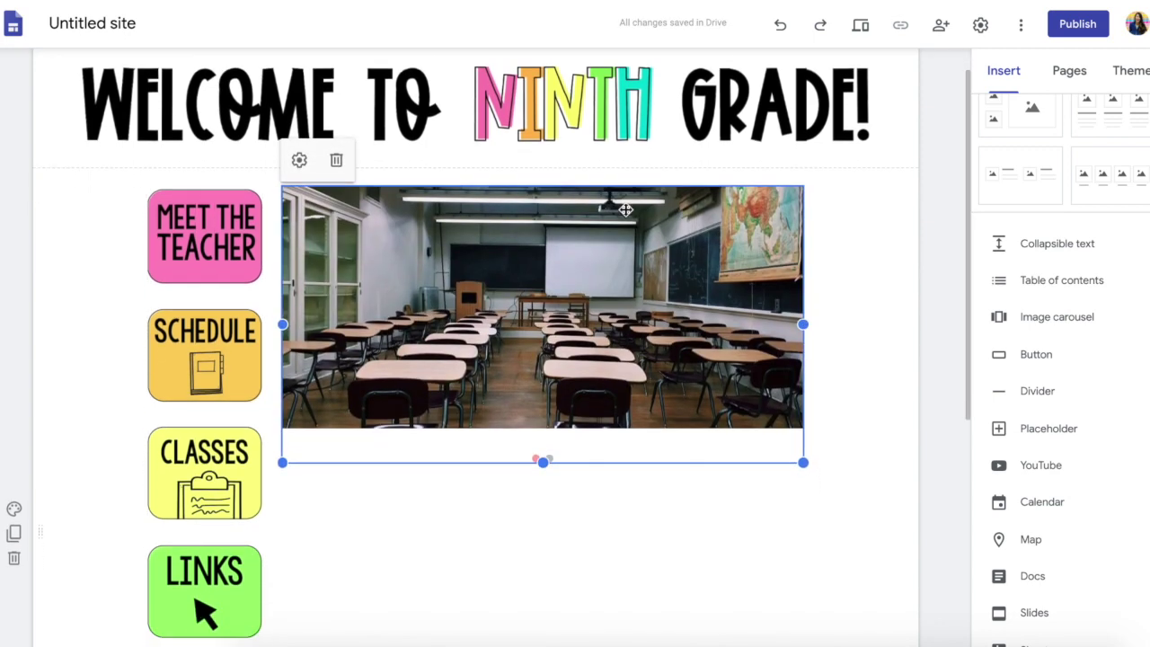
scroll(767, 274, down, 3)
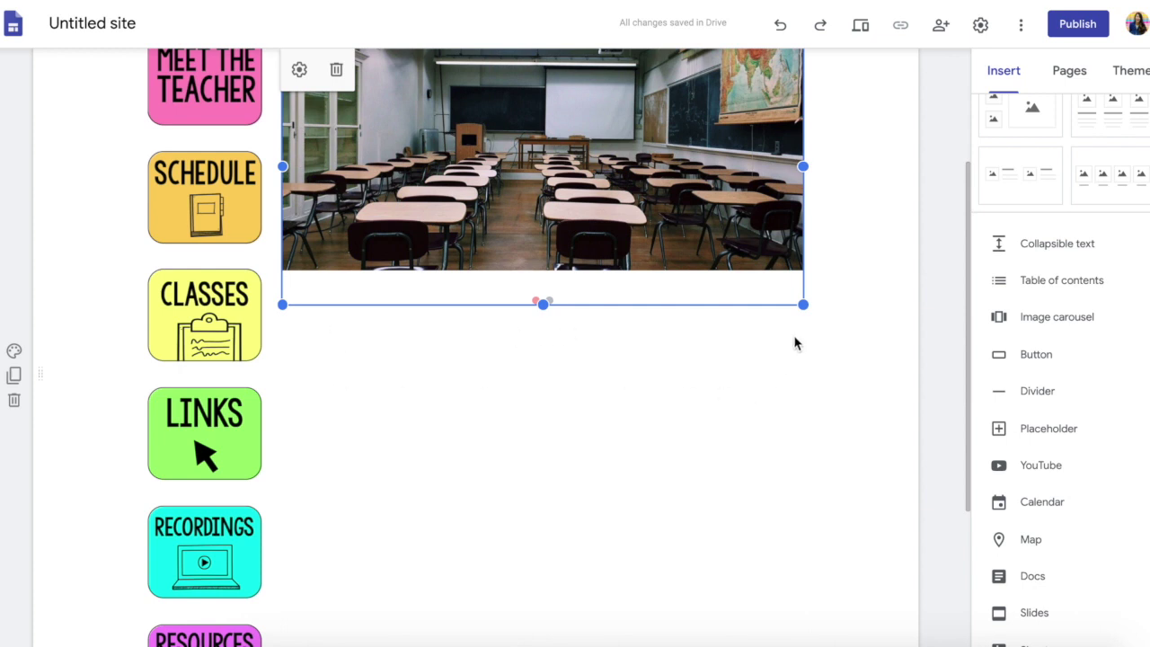
scroll(1093, 185, up, 3)
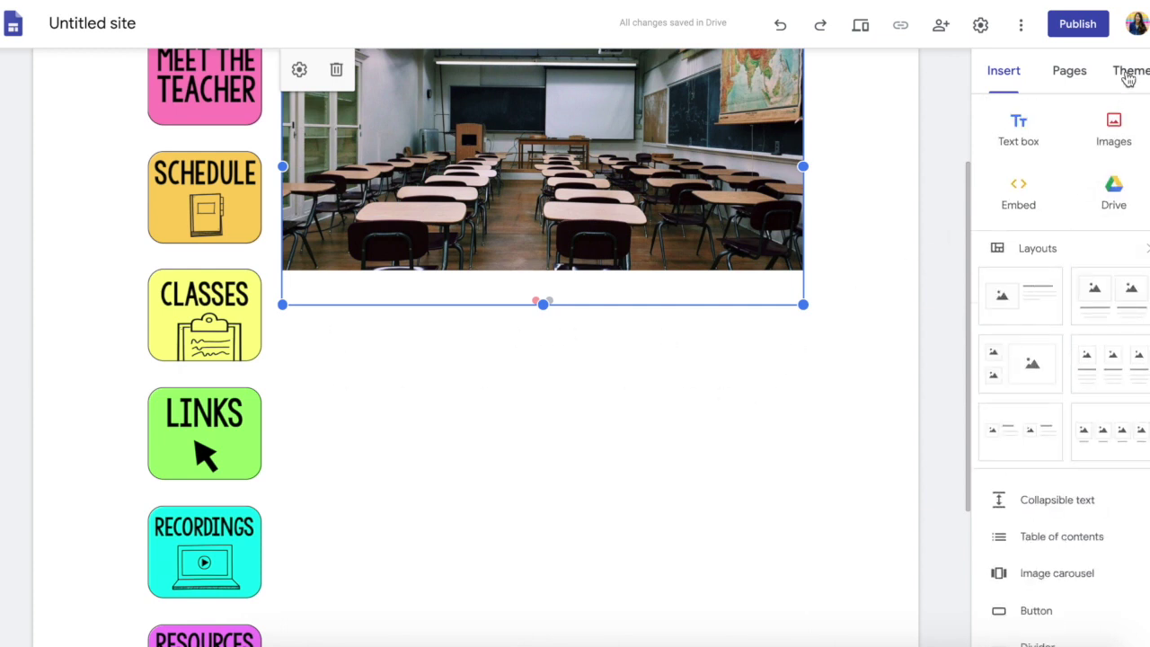
click(1113, 124)
click(1103, 187)
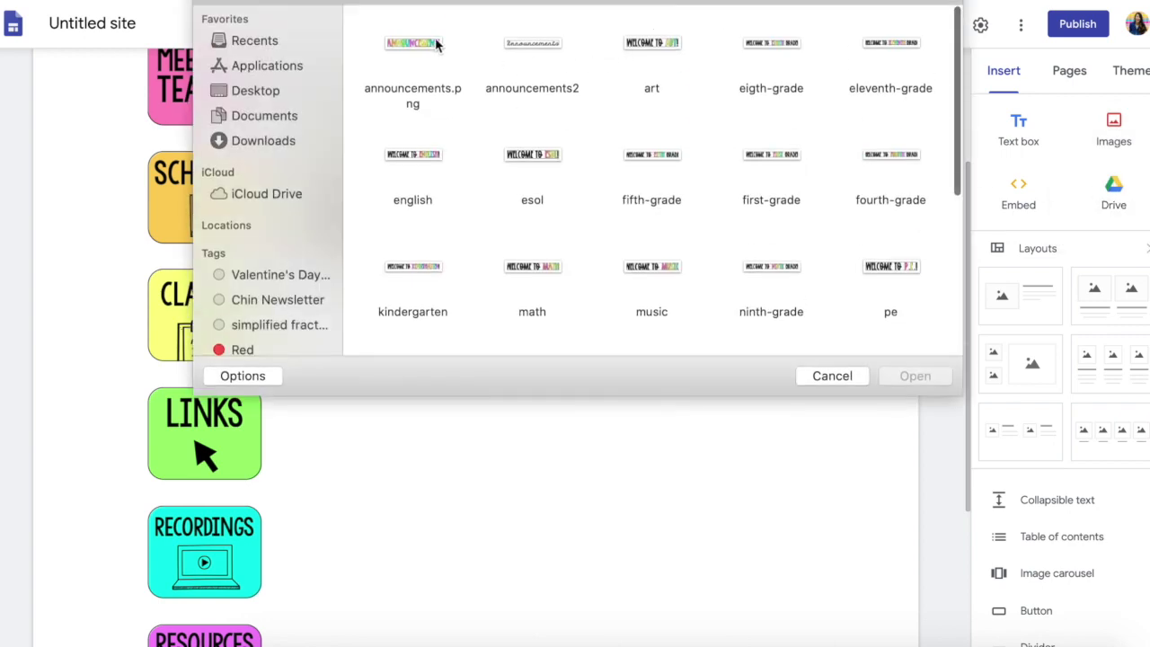
double_click(425, 45)
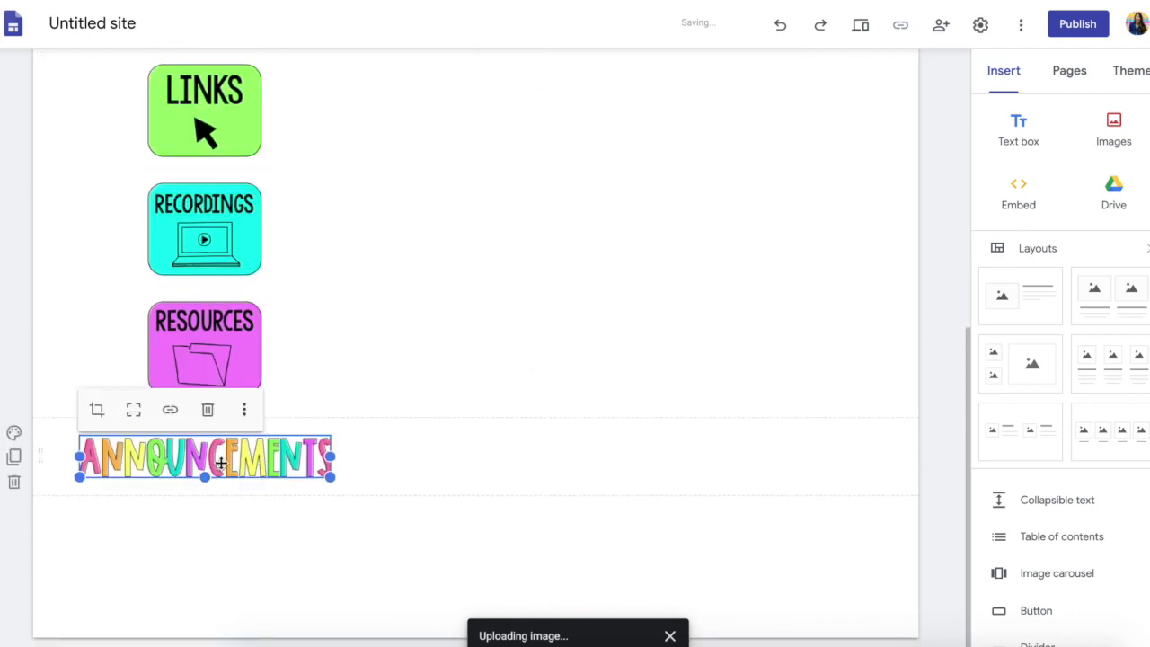
drag(500, 145, 521, 231)
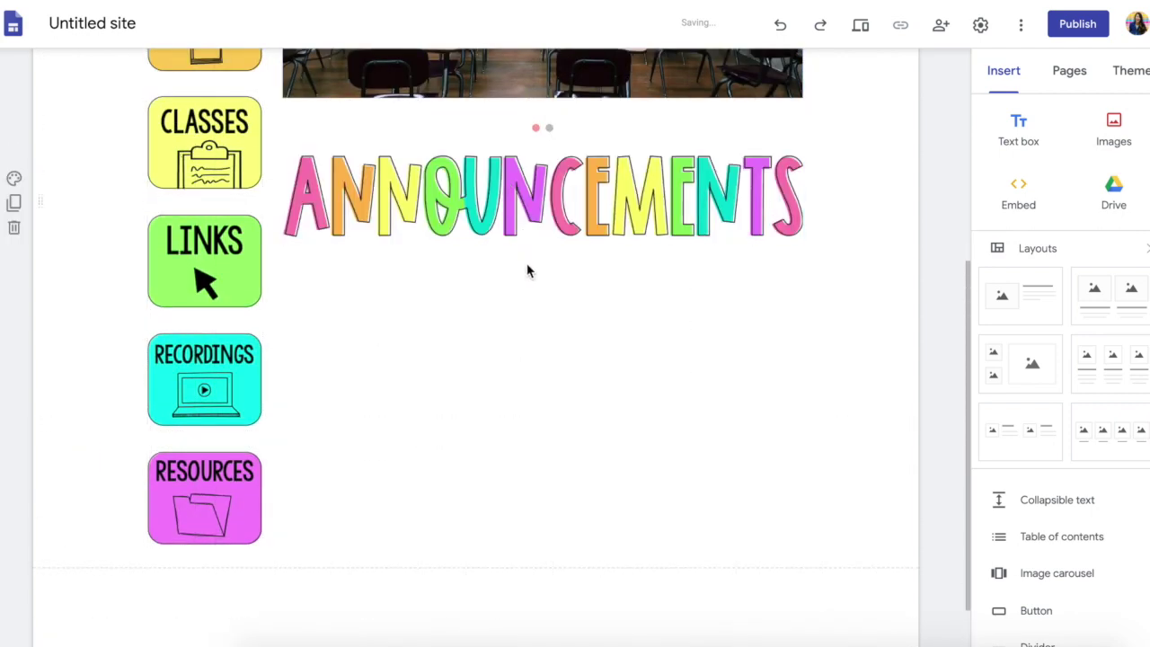
Add a text box below the announcements image, set its style to Heading and enter "Announcements!".
scroll(528, 270, up, 3)
scroll(529, 269, up, 2)
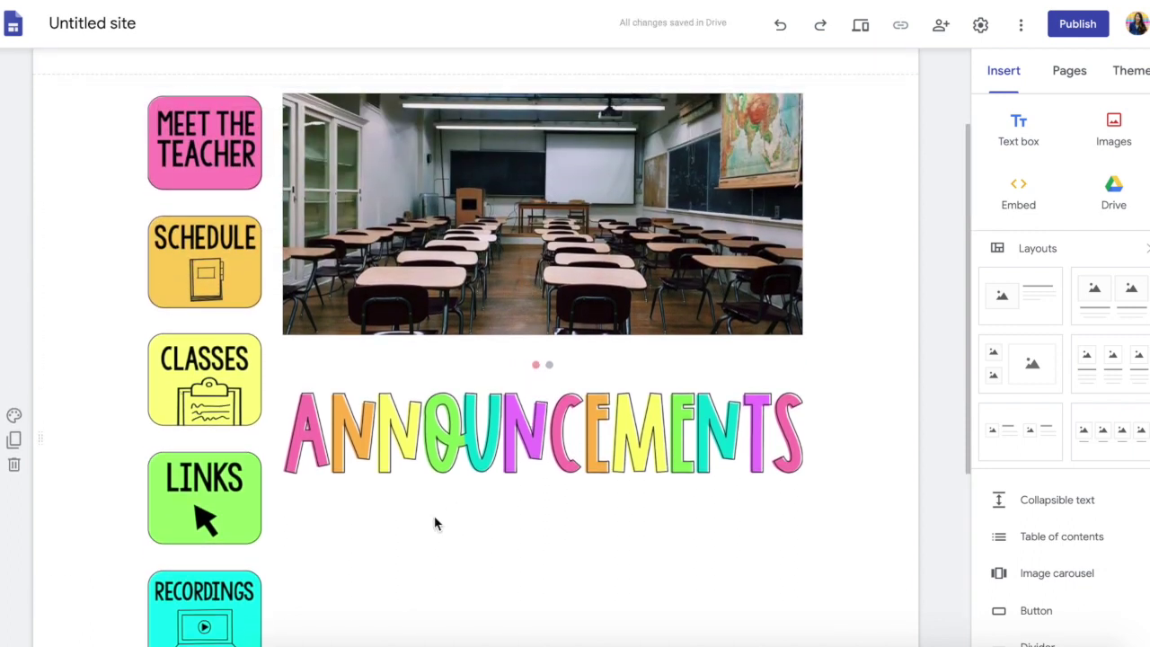
double_click(524, 541)
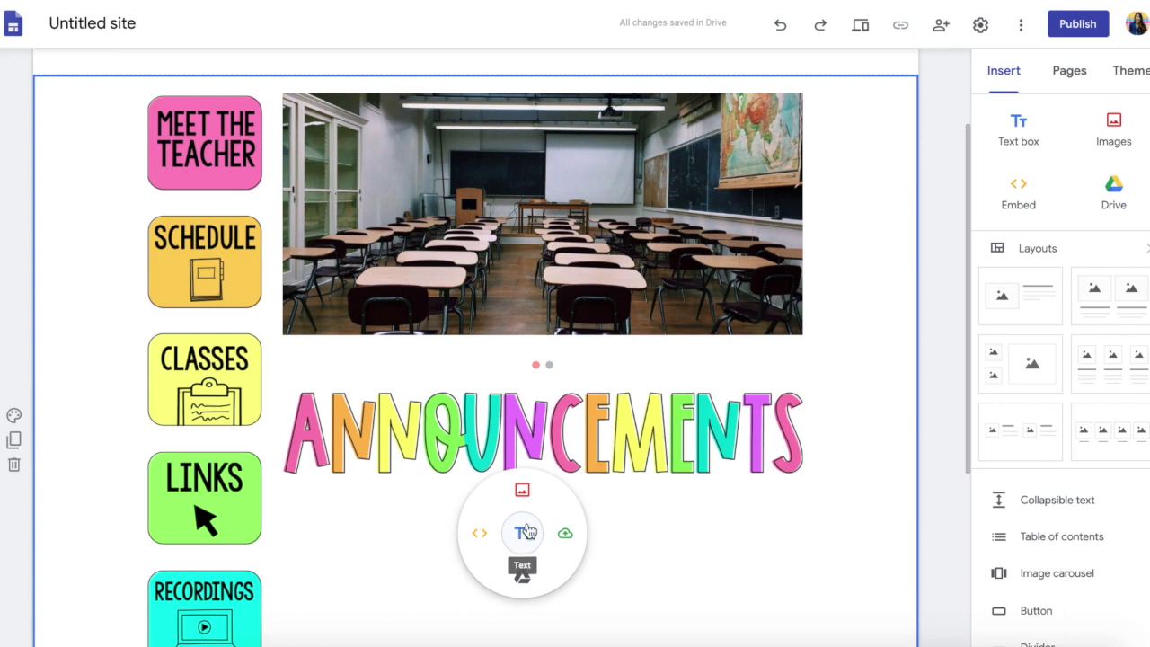
click(524, 536)
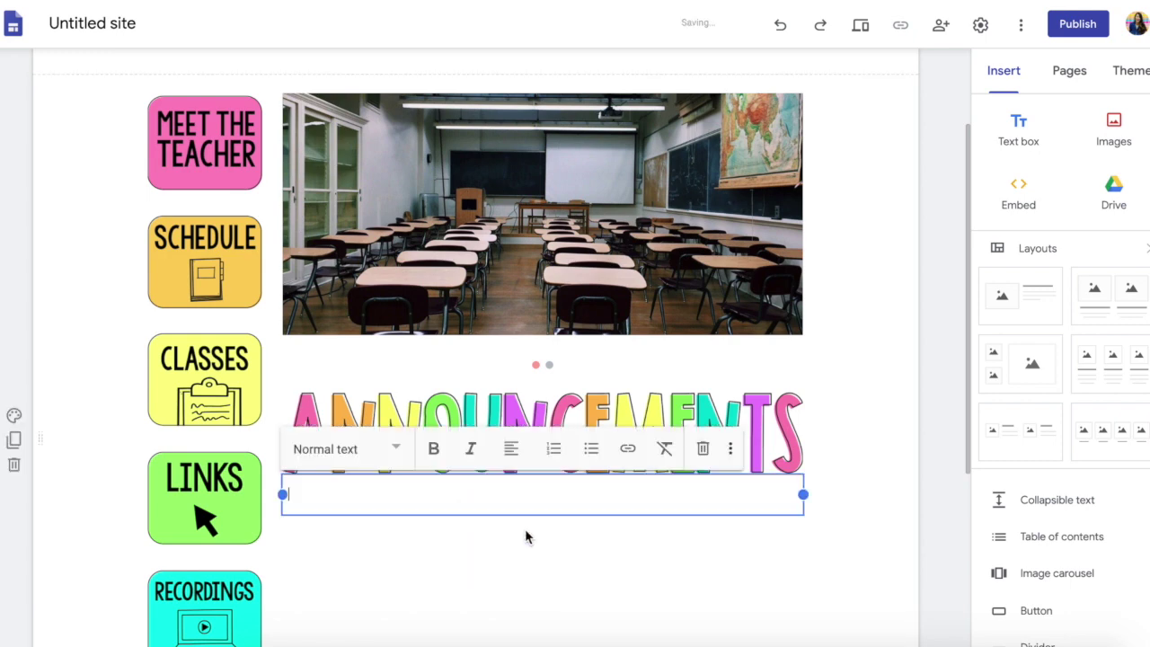
click(370, 455)
click(351, 541)
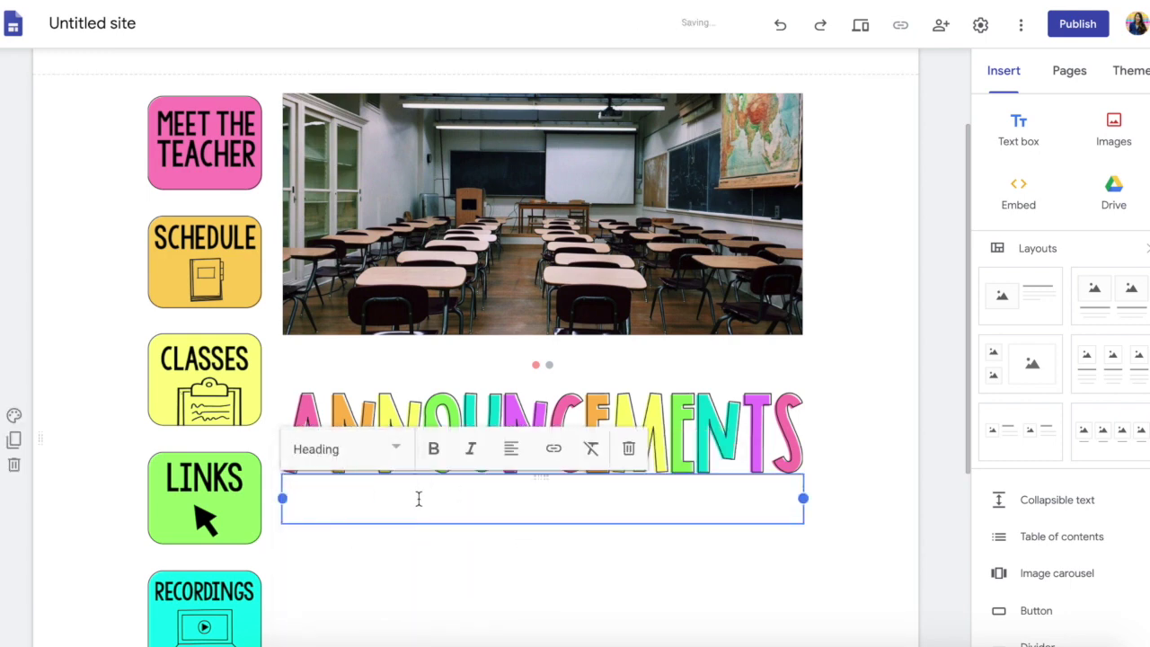
text(Announcements)
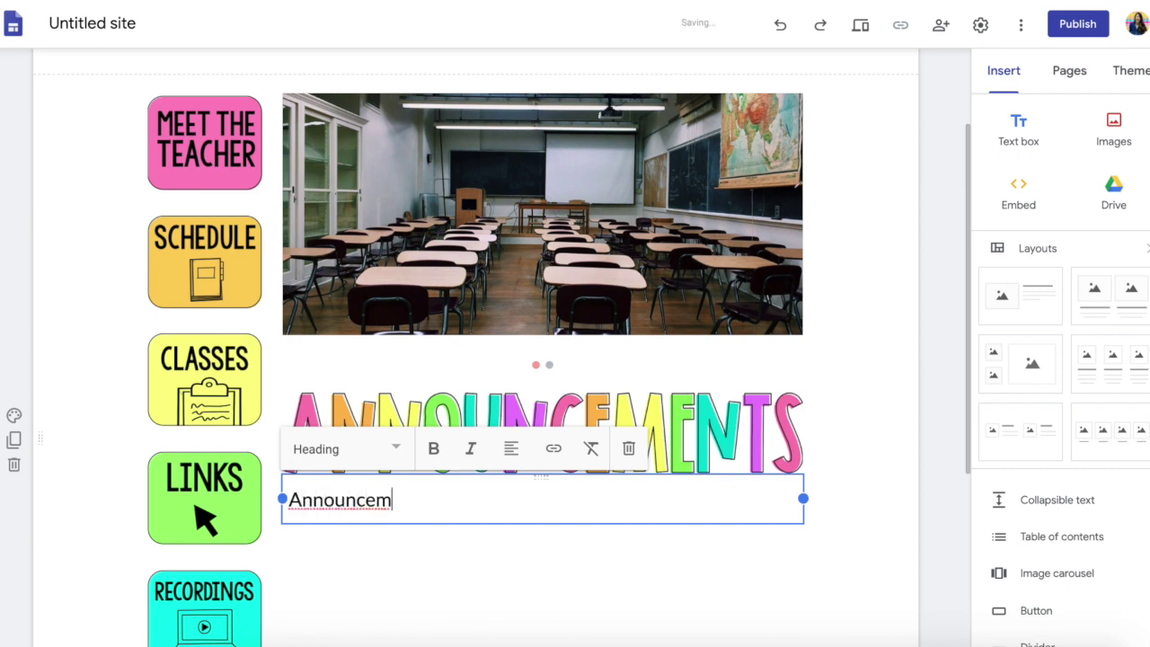
click(499, 580)
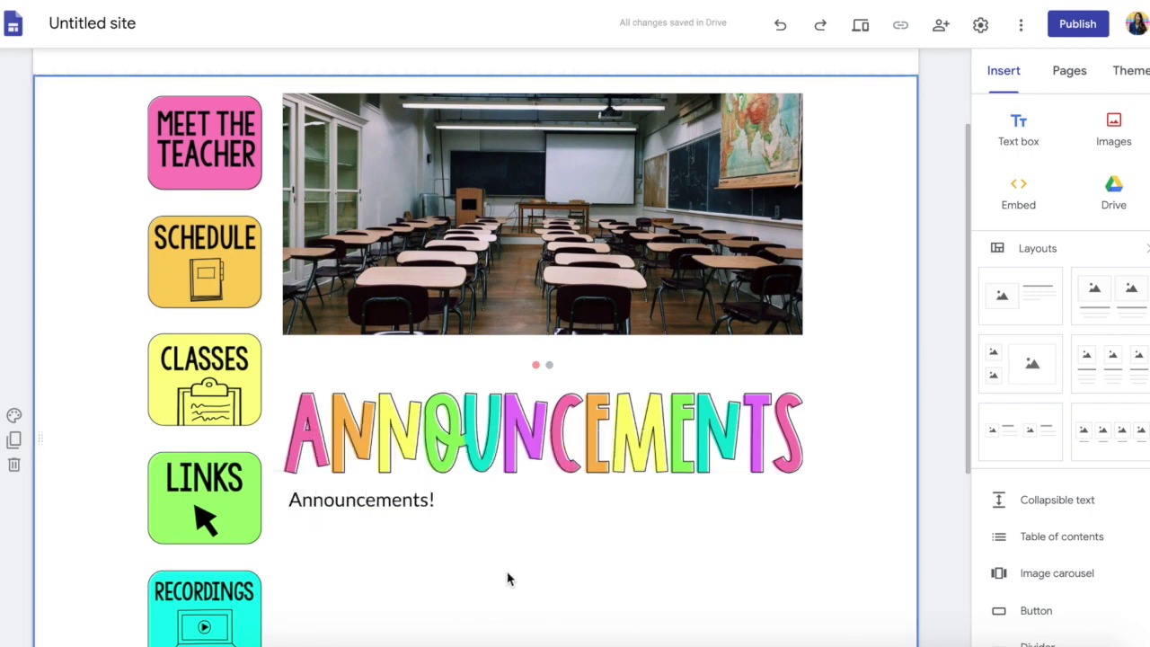
scroll(626, 500, down, 3)
scroll(628, 502, down, 1)
scroll(627, 502, up, 3)
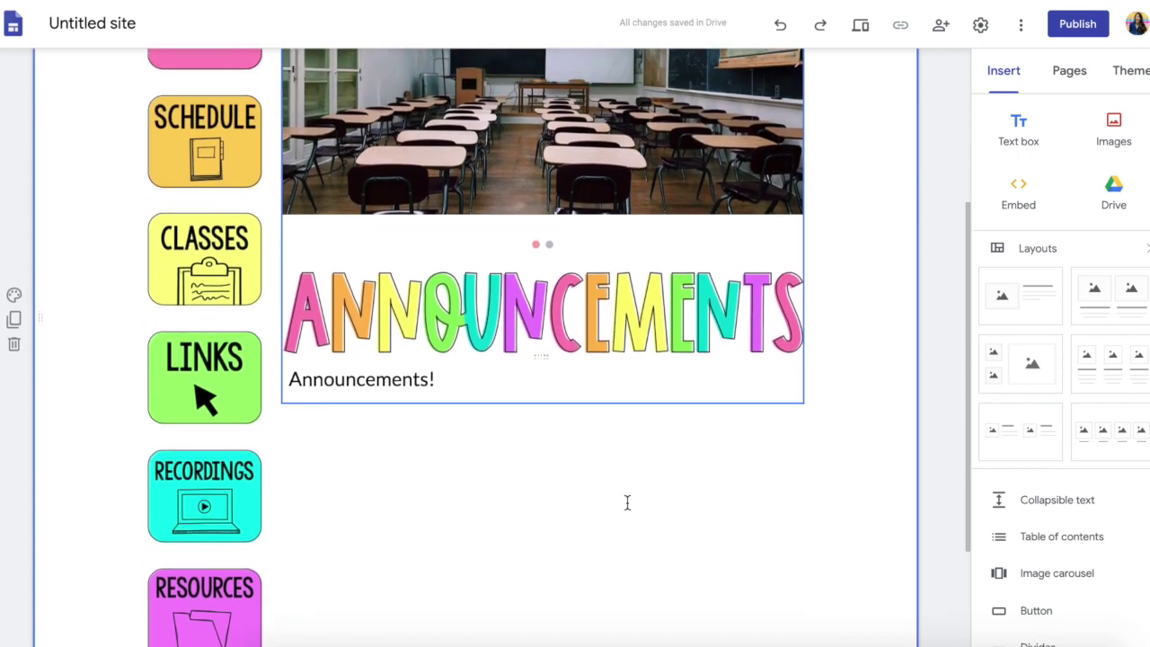
scroll(626, 501, up, 2)
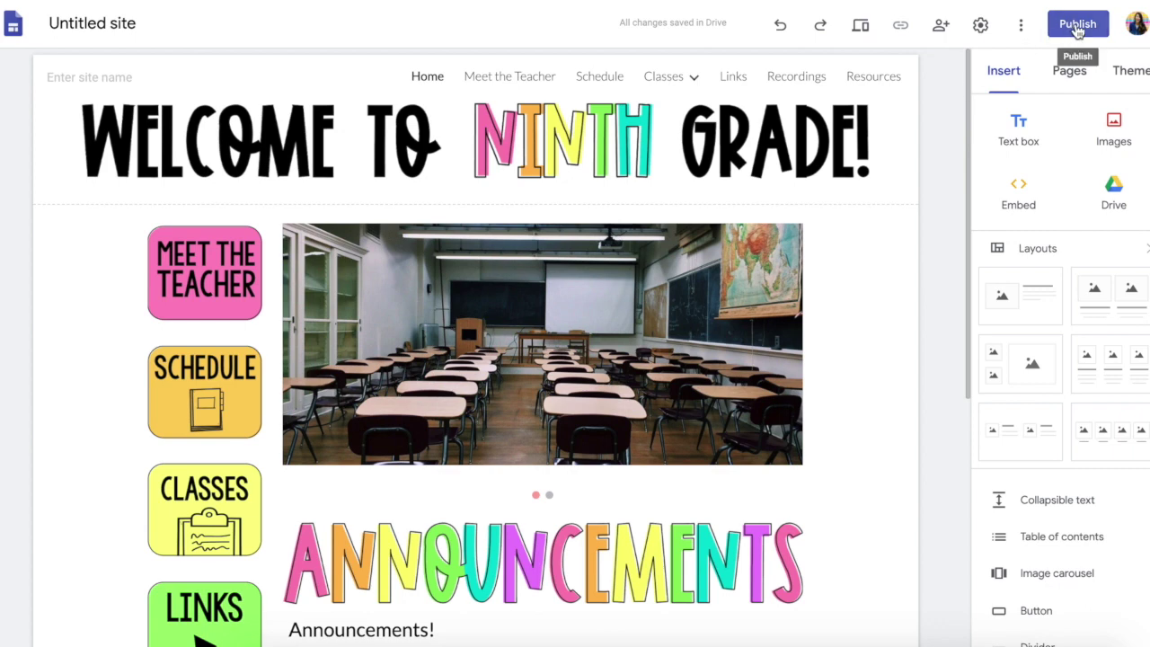
Open the Schedule page and publish the site to the web with the address examplesite1001.
scroll(321, 531, down, 5)
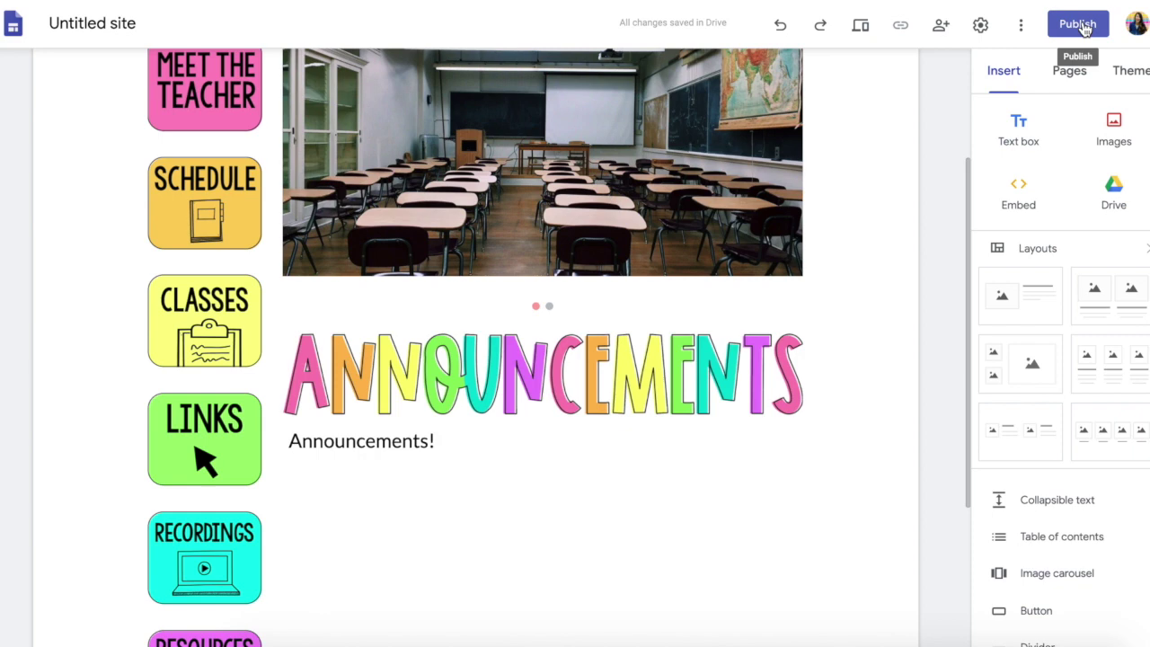
scroll(827, 126, up, 4)
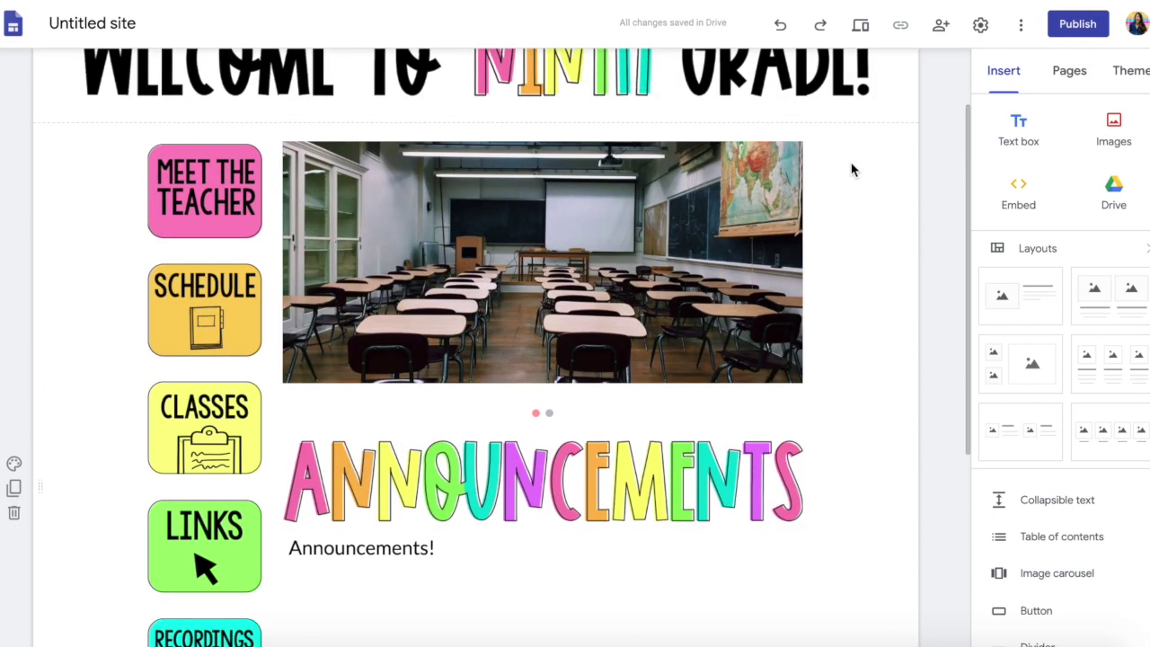
click(598, 79)
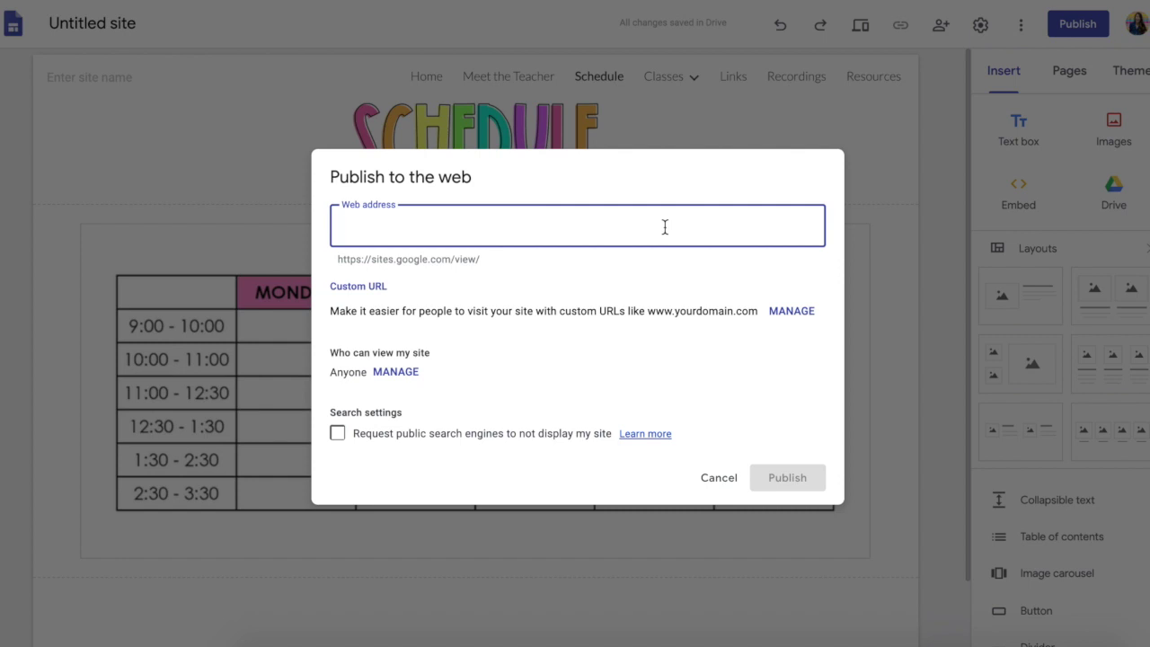
text(examplesite)
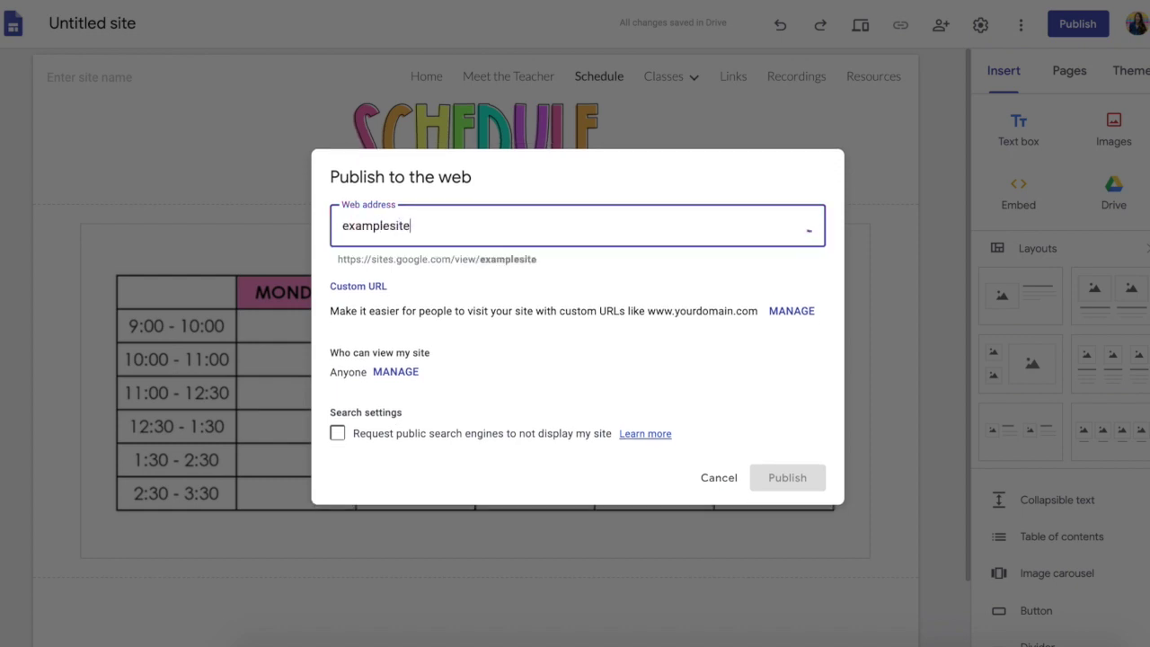
text(100)
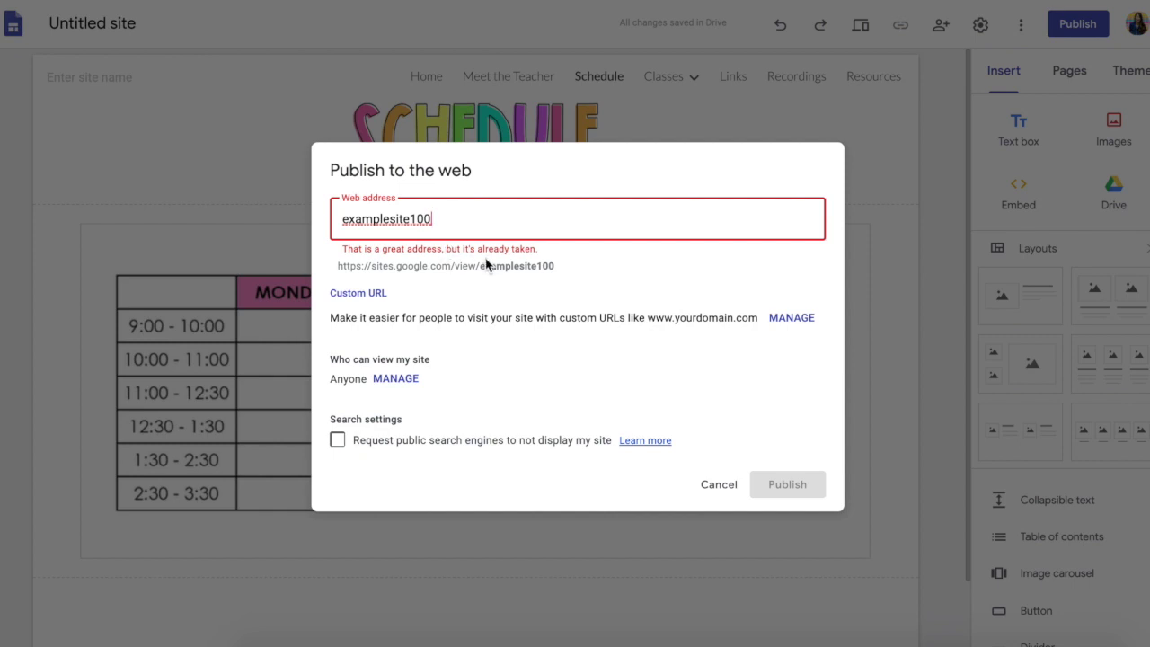
text(1)
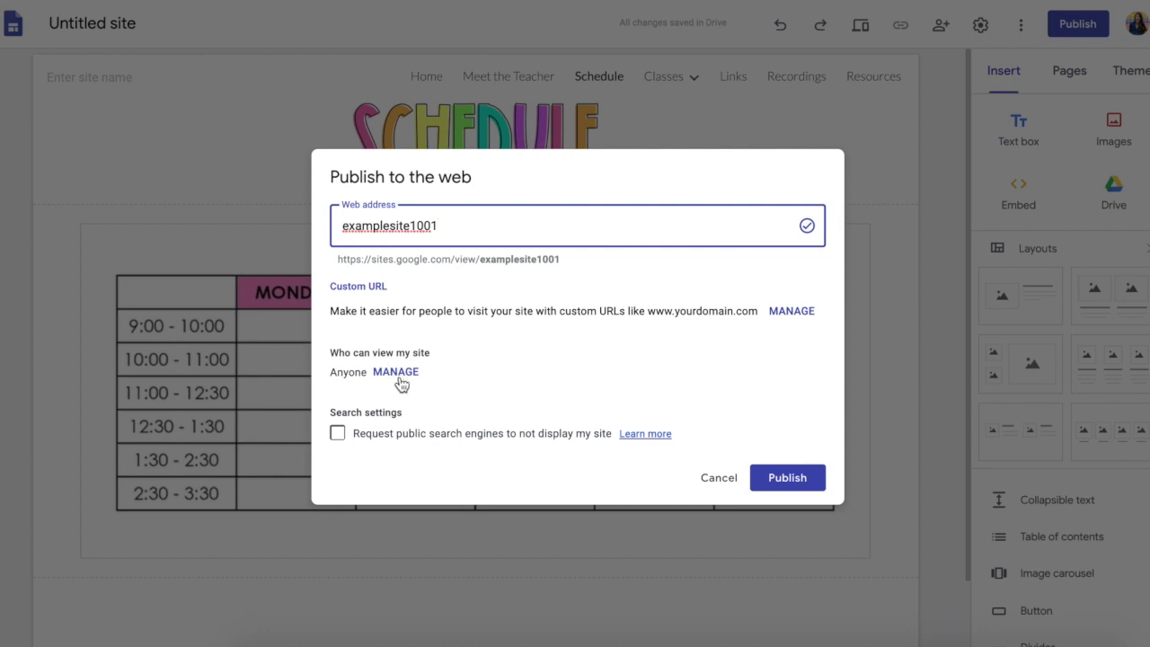
click(787, 478)
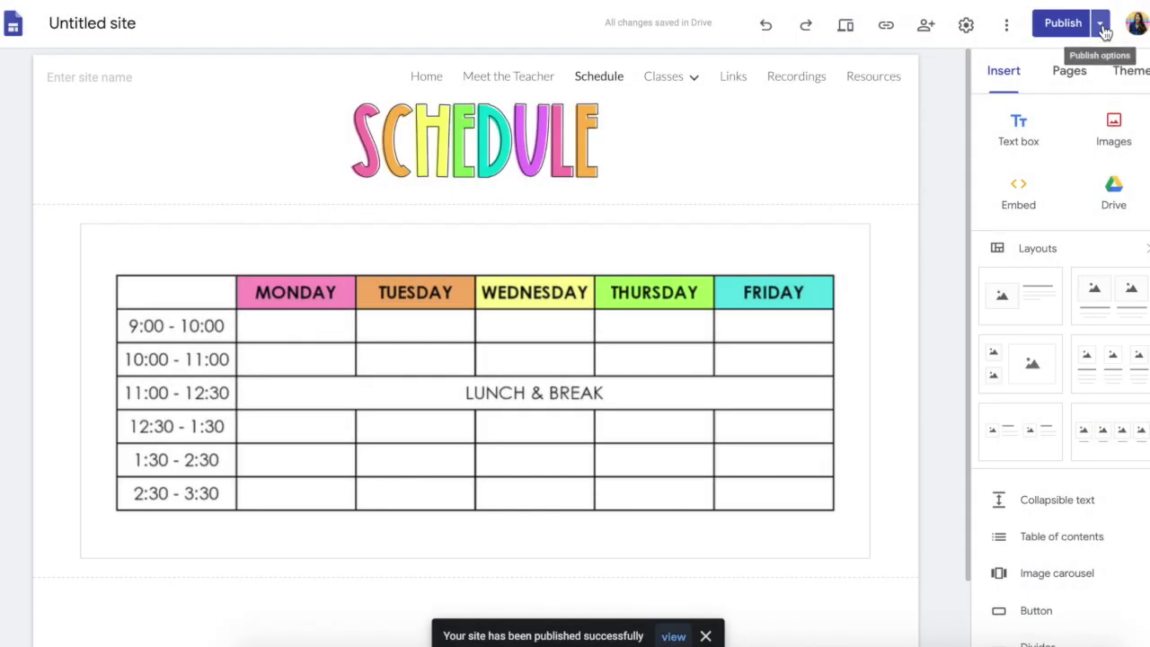
View the published site and look through its Home page.
click(1104, 30)
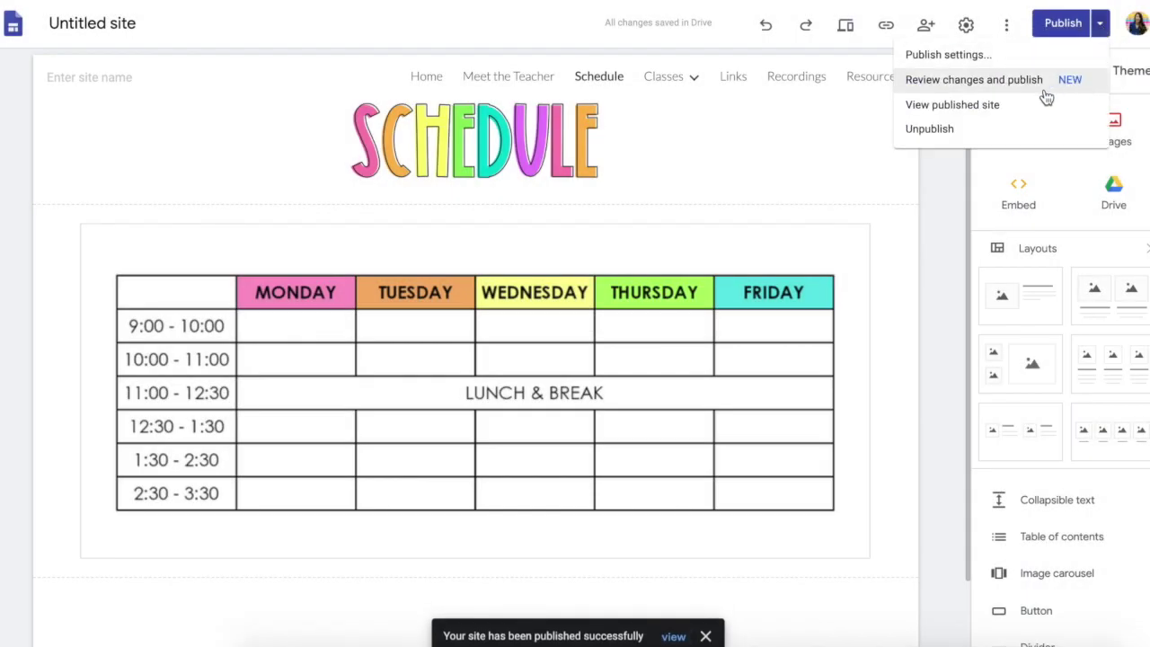
click(1038, 104)
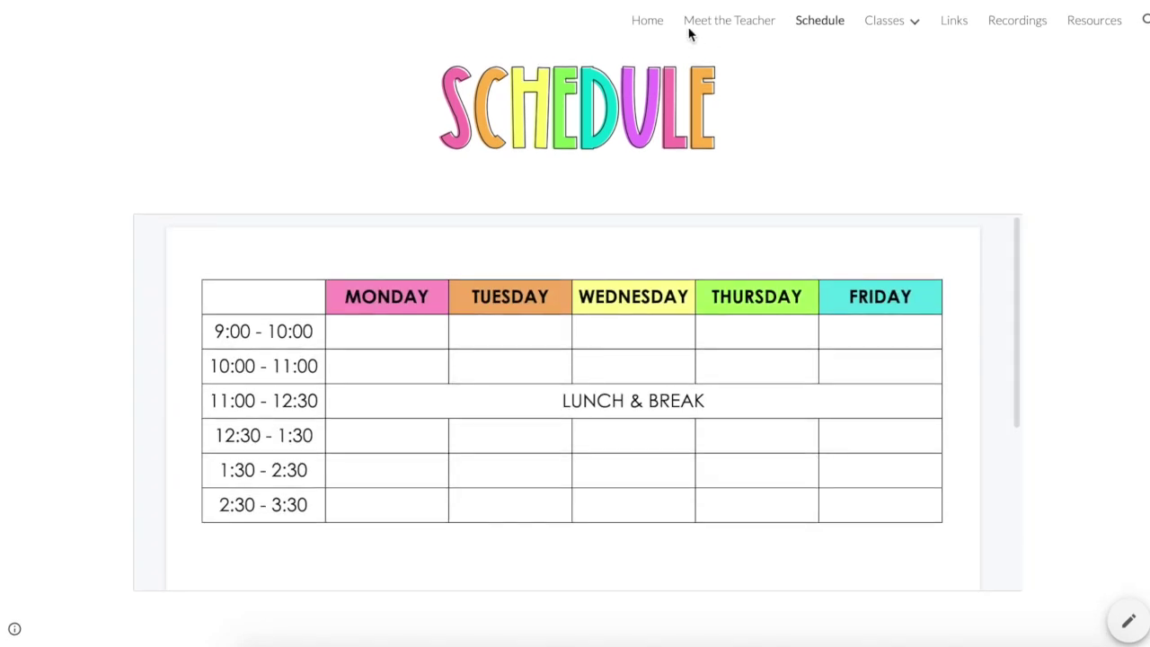
click(642, 27)
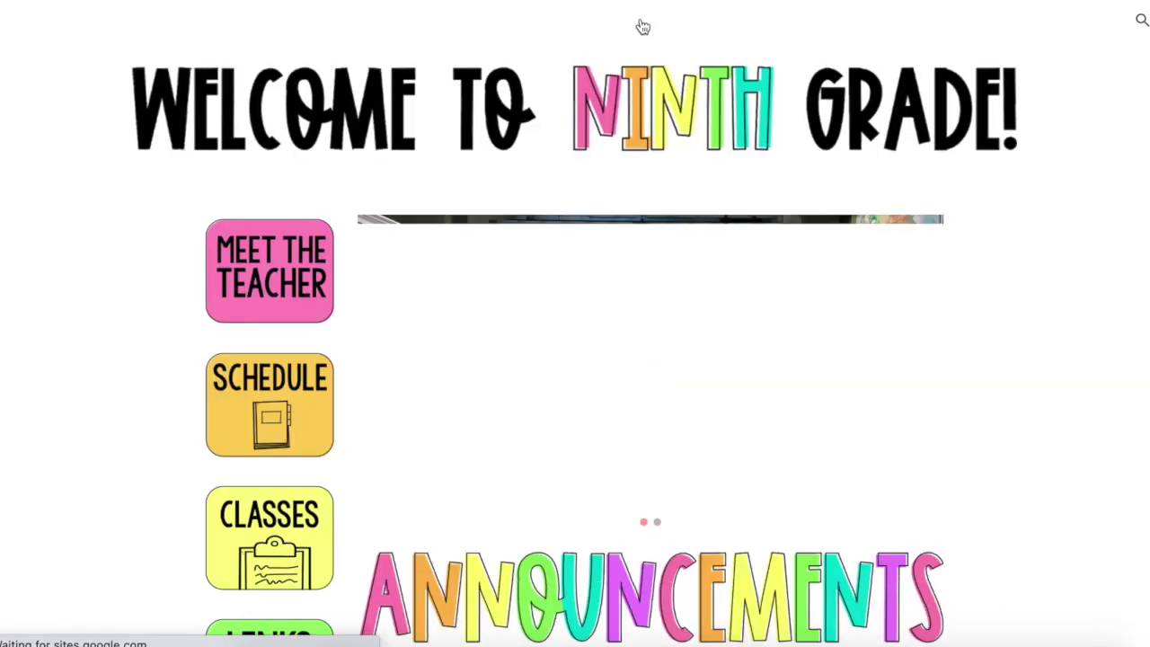
scroll(149, 235, down, 4)
scroll(149, 235, up, 5)
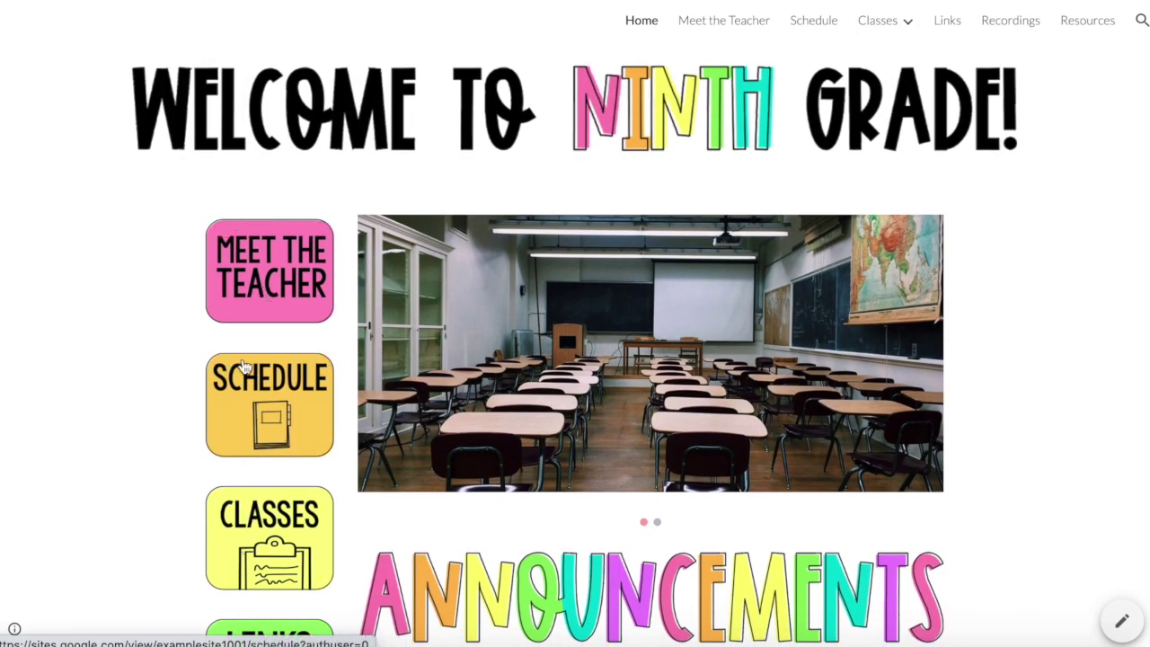
Test the Meet the Teacher image button on the published site, then return to the Home page and look it over.
click(254, 285)
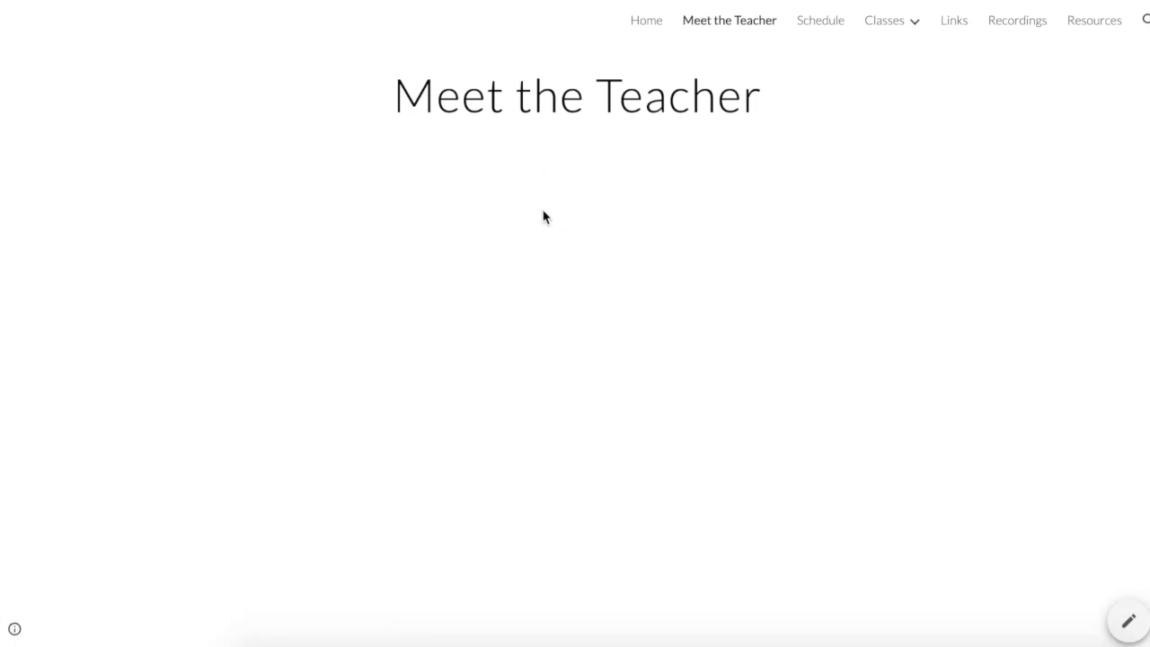
click(646, 22)
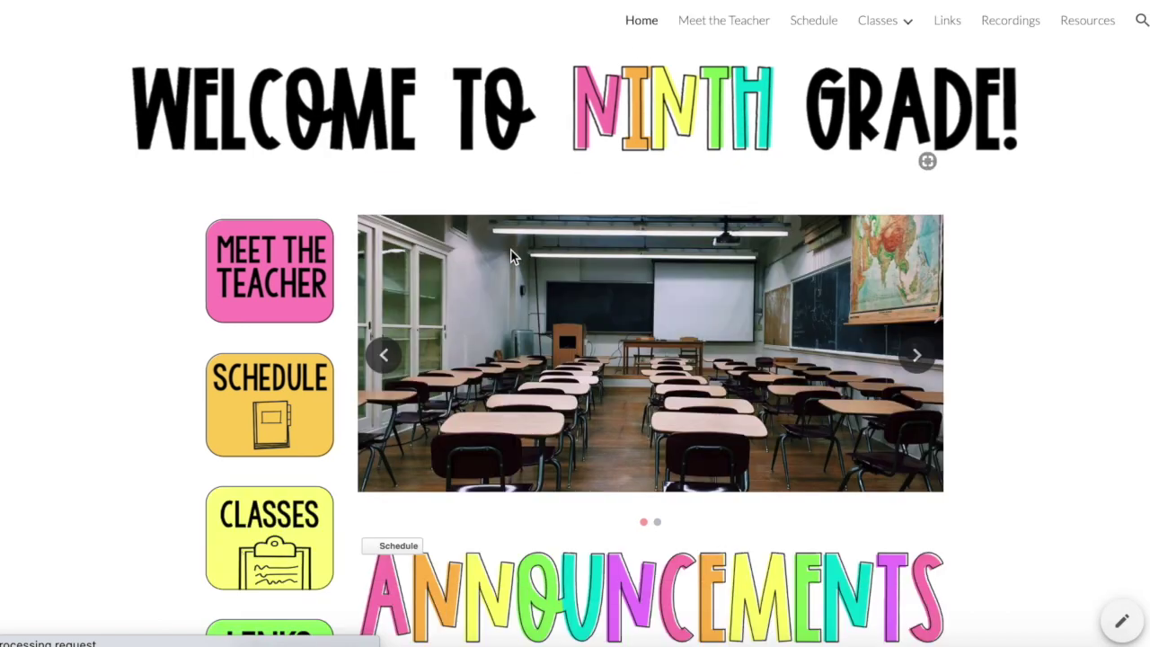
scroll(514, 257, down, 4)
scroll(537, 375, up, 4)
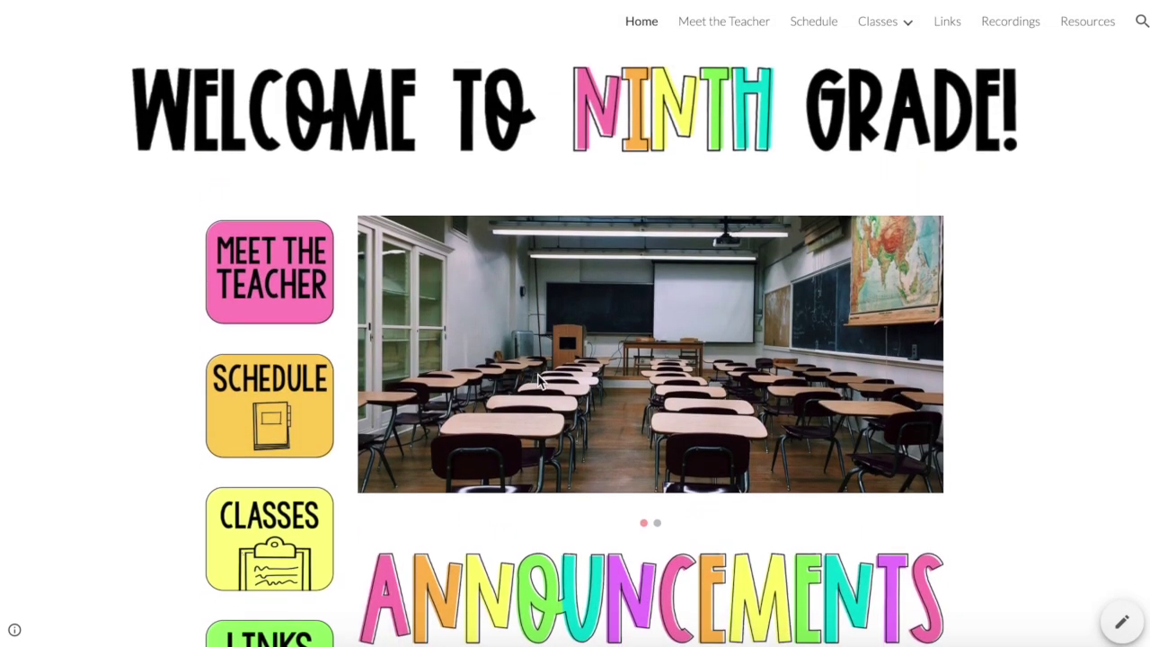